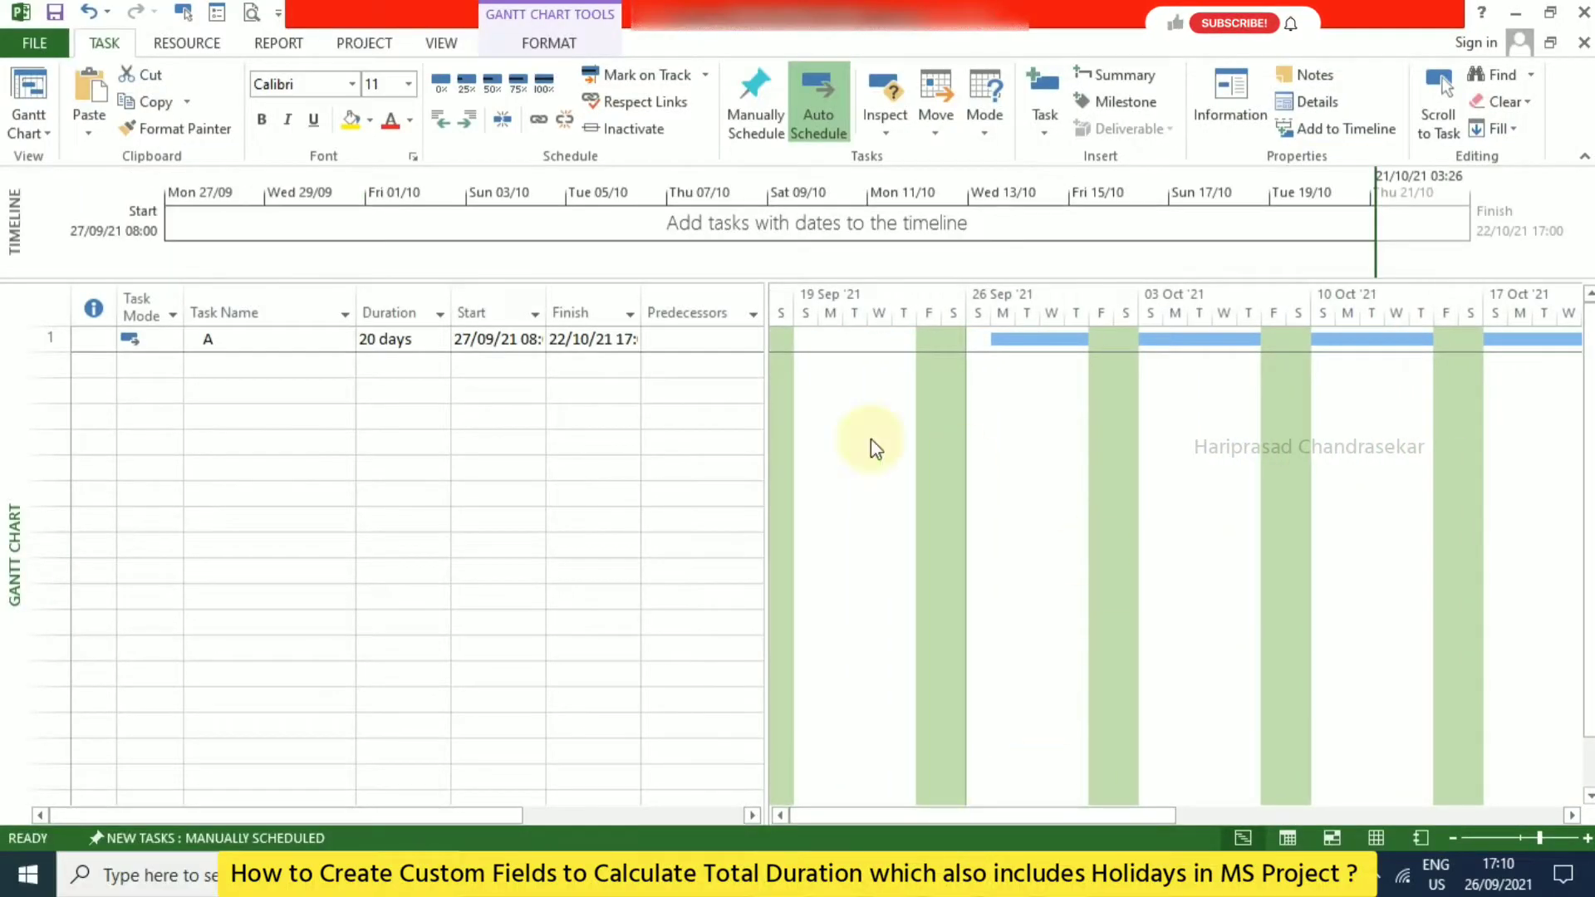
Select the Duration cell in the first row of the blank project's task table.
{"action": "left_click", "coordinate": [399, 341]}
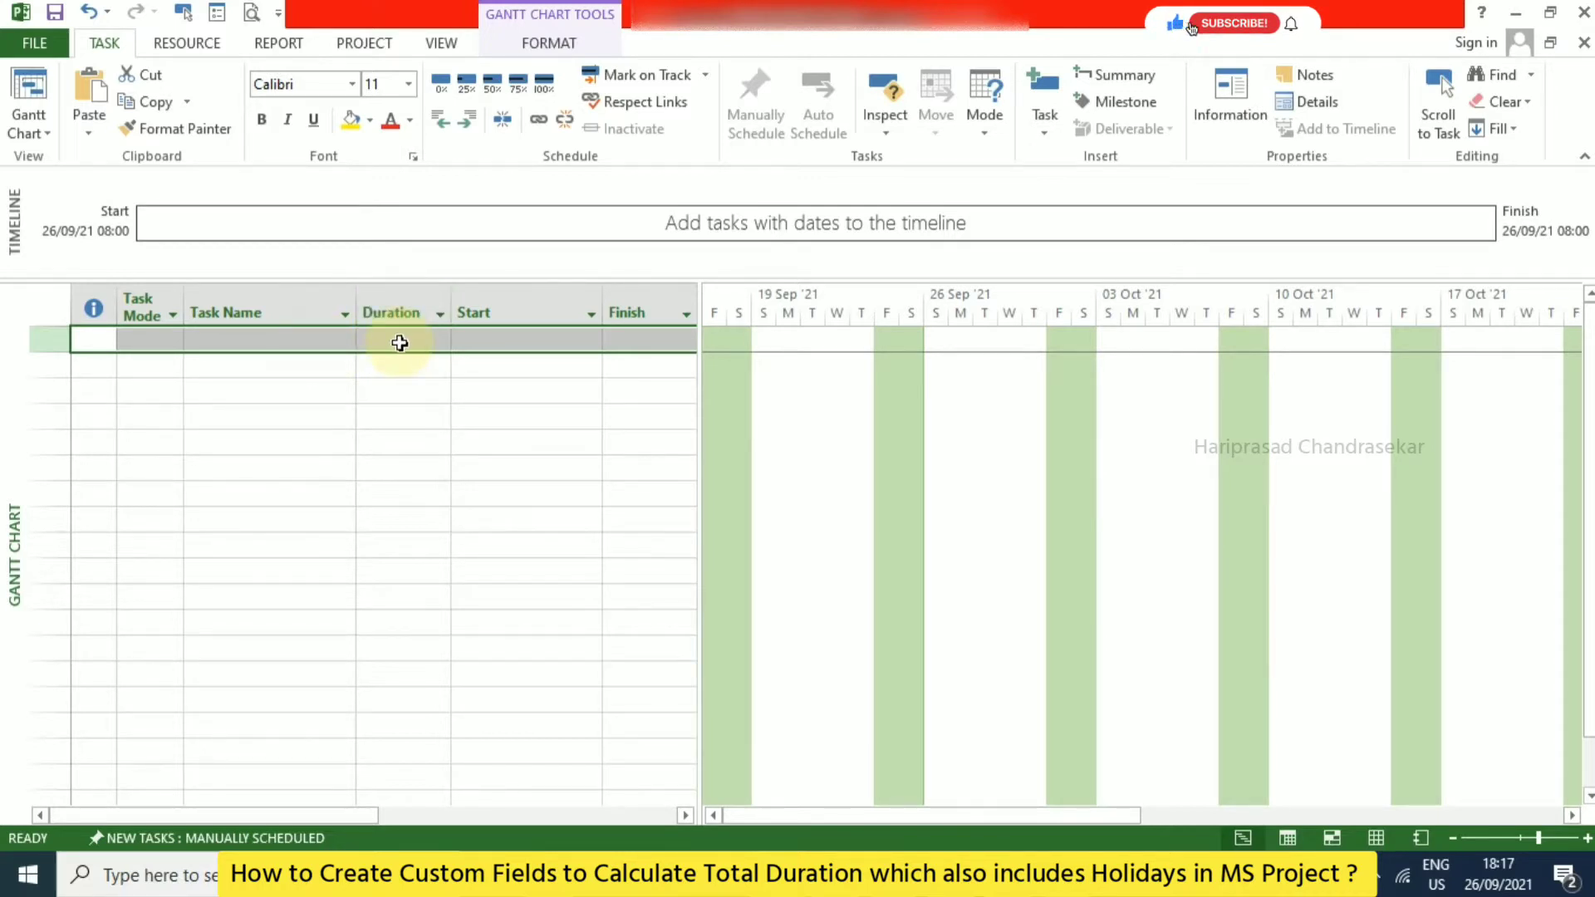
Enter task A with a 10-day duration, auto-schedule it, and select the Duration column.
{"action": "left_click", "coordinate": [234, 342]}
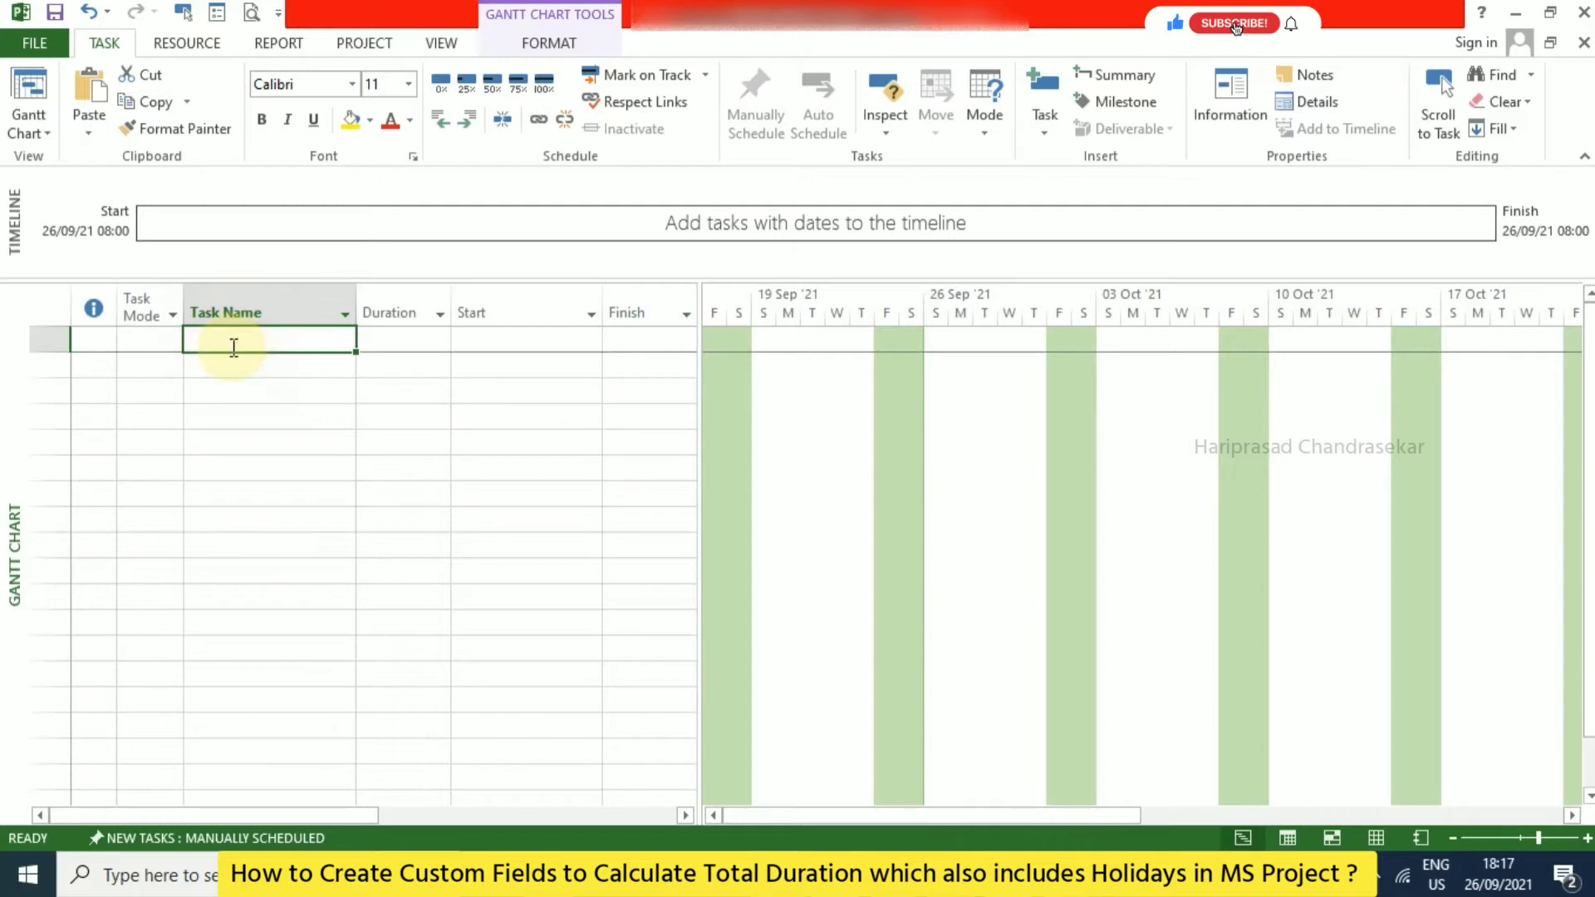
{"action": "type", "text": "A"}
{"action": "key", "text": "Tab"}
{"action": "type", "text": "10"}
{"action": "key", "text": "Tab"}
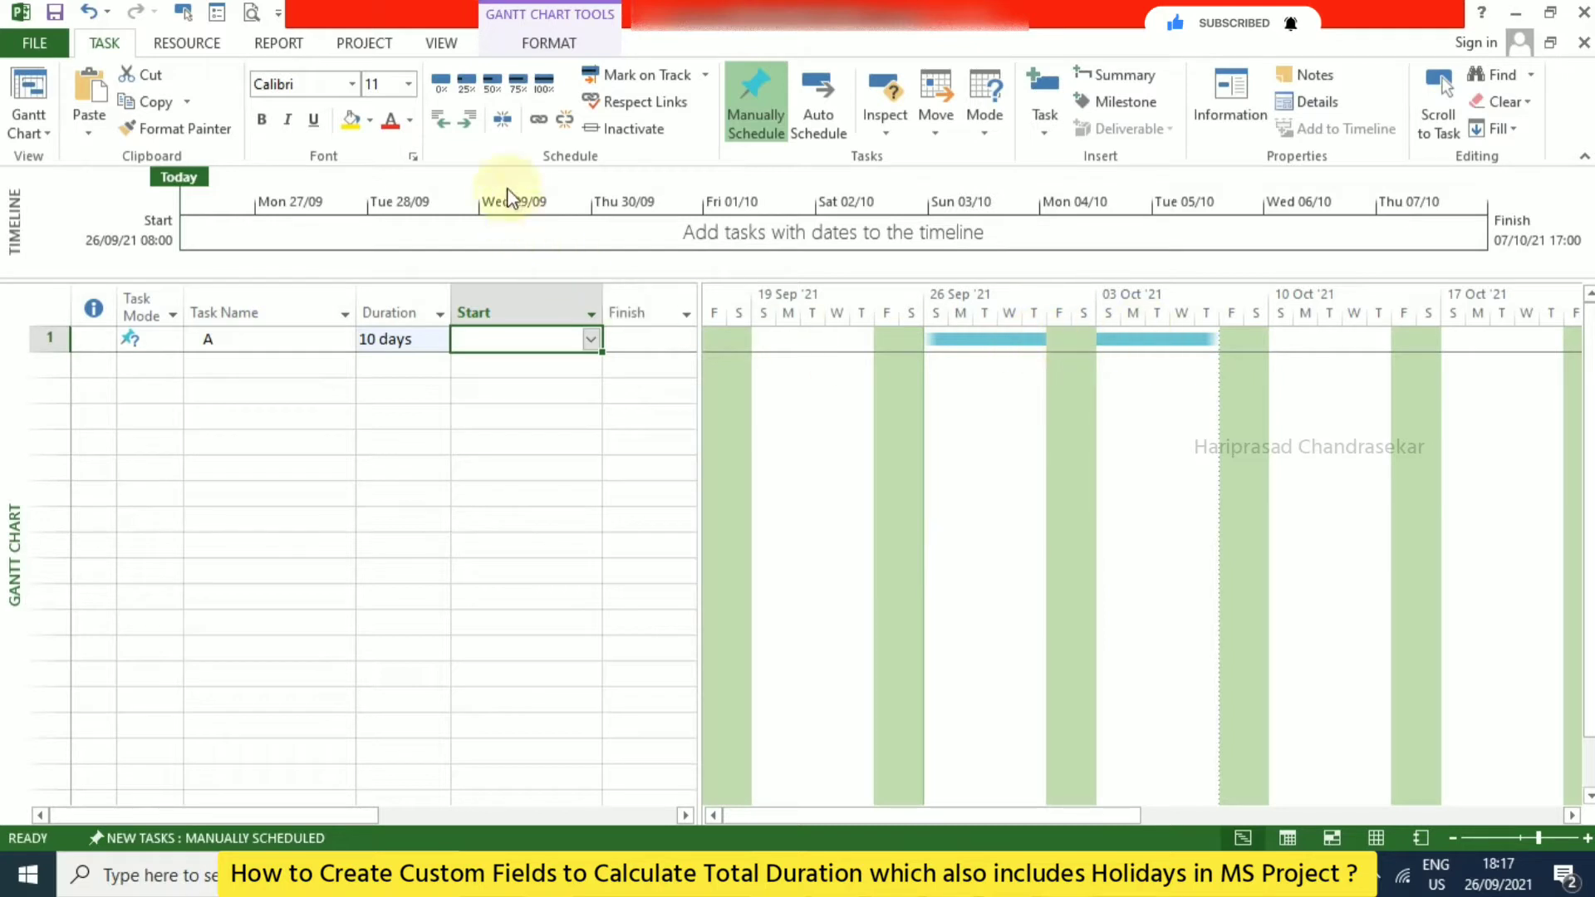
{"action": "left_click", "coordinate": [813, 114]}
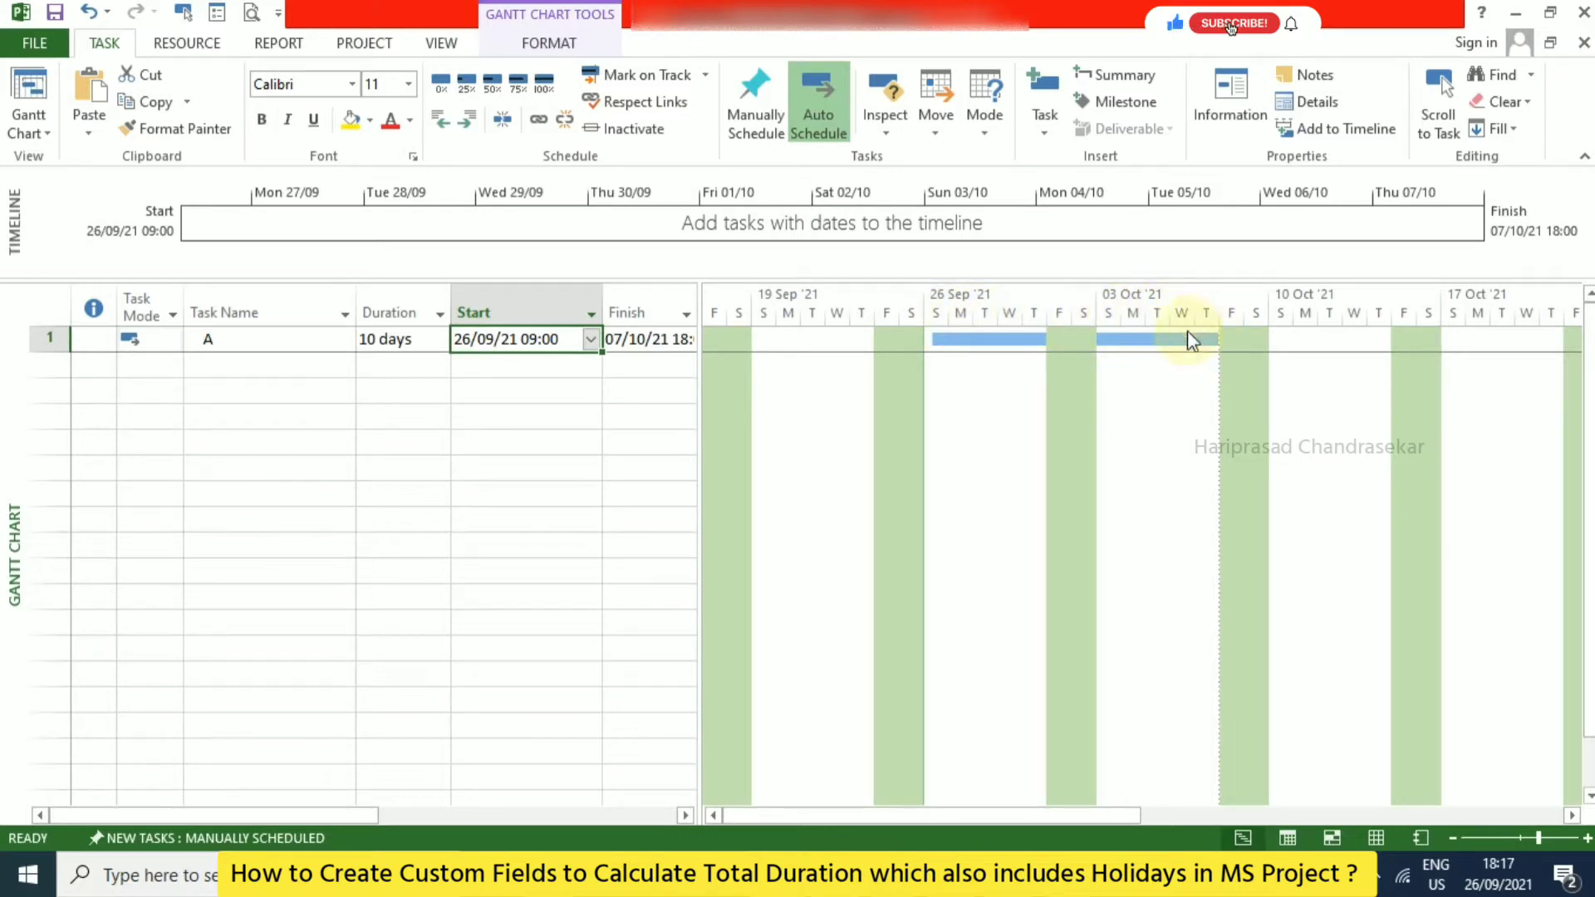
{"action": "left_click", "coordinate": [390, 339]}
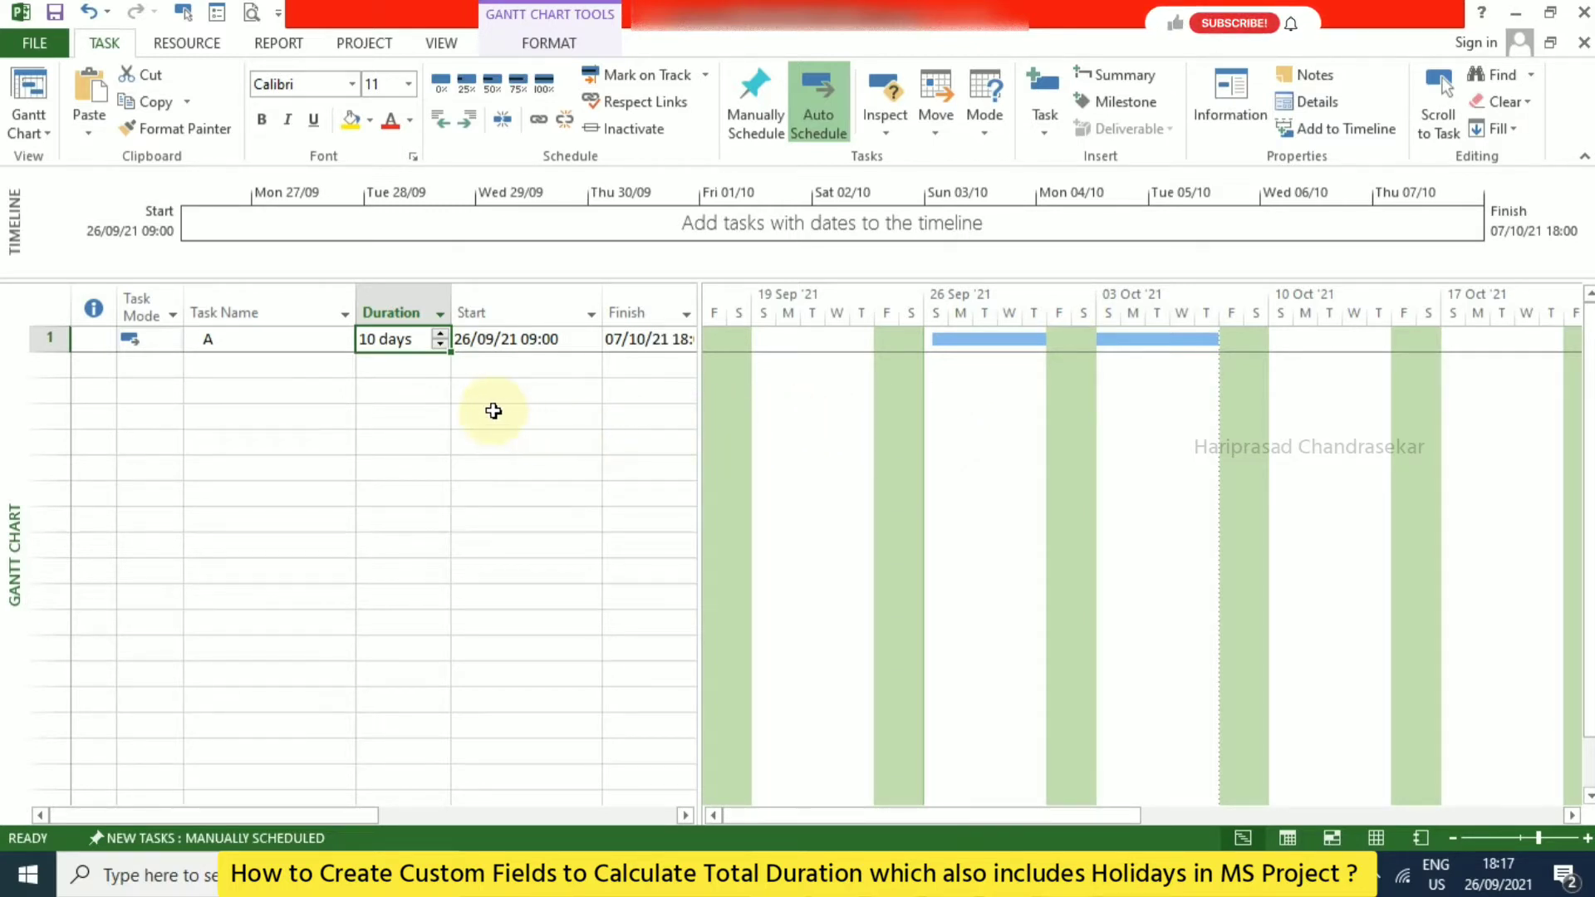
{"action": "left_click", "coordinate": [401, 311]}
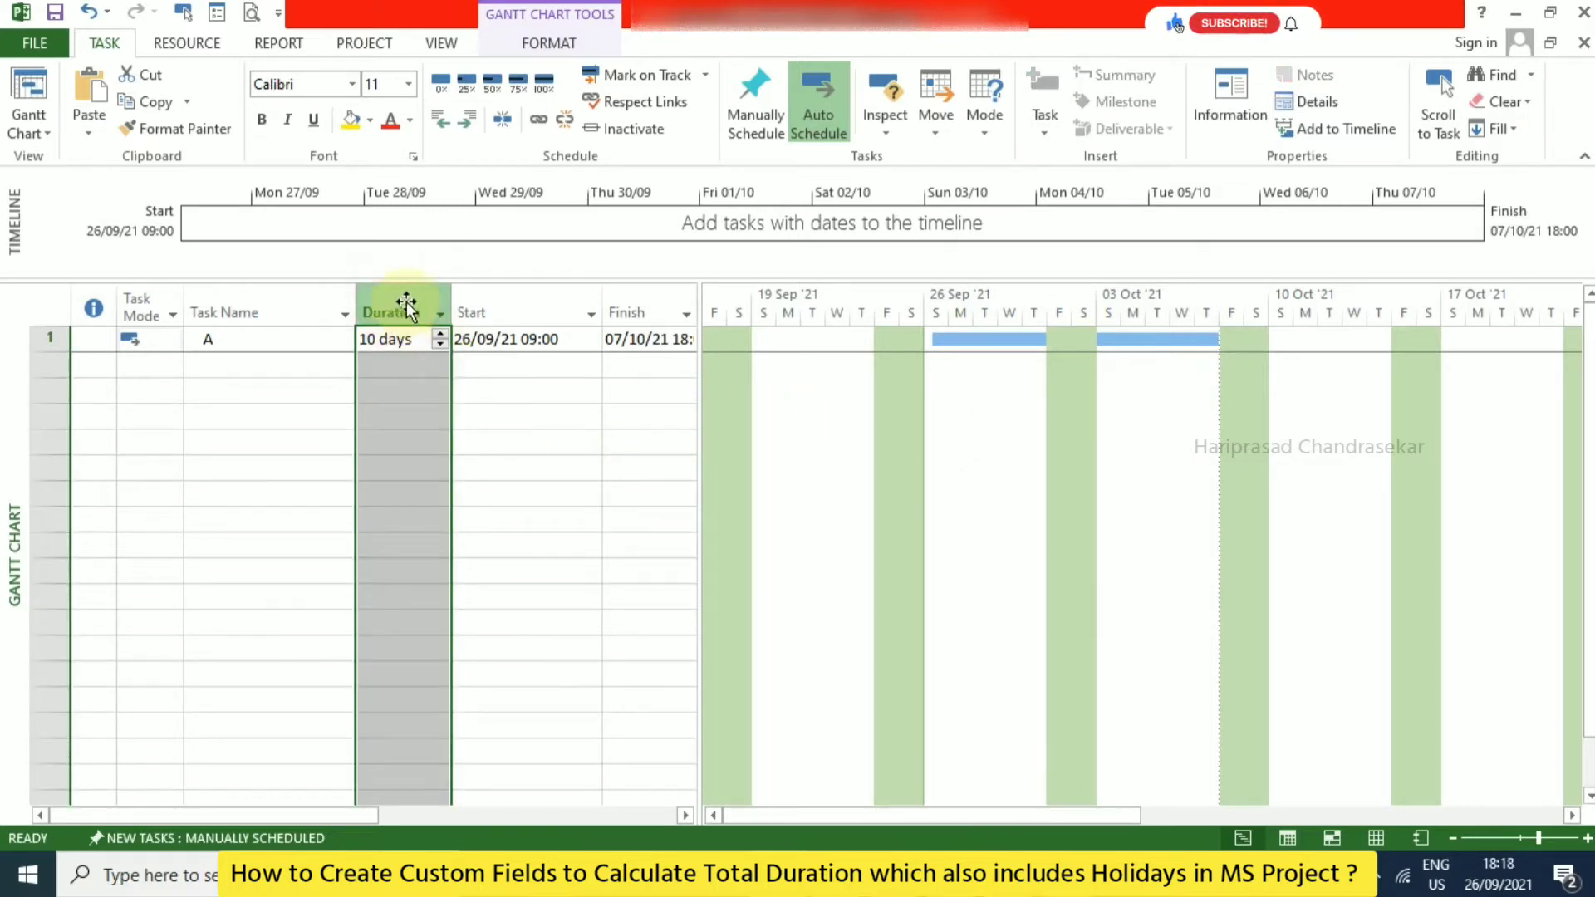
Open Custom Fields from the Duration column header and set the field type to Number.
{"action": "right_click", "coordinate": [407, 302]}
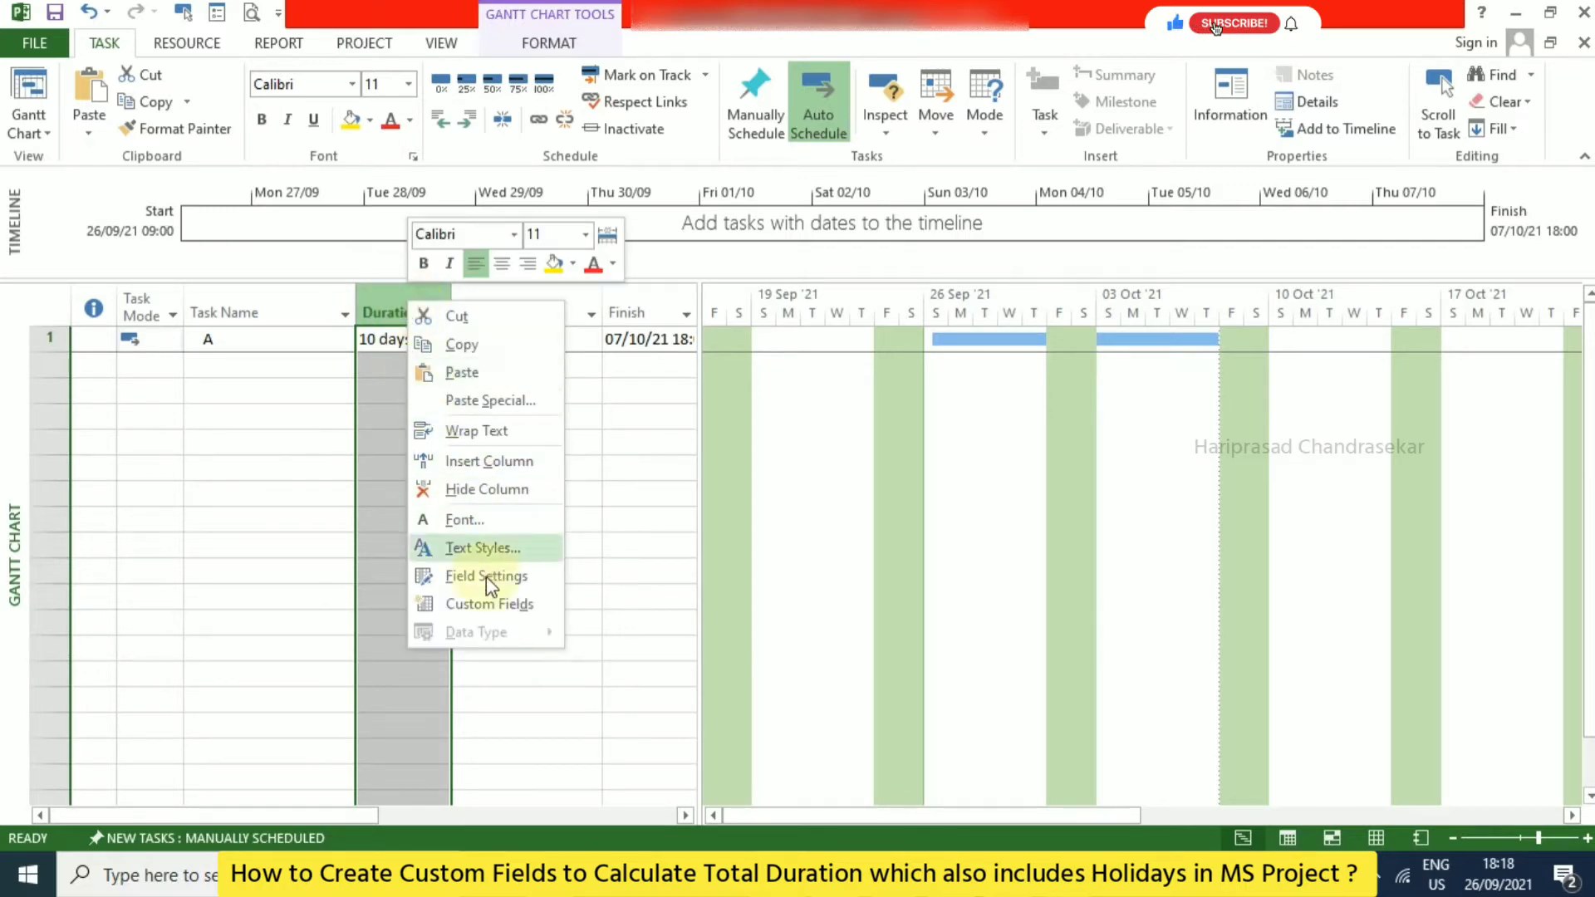
{"action": "left_click", "coordinate": [486, 608]}
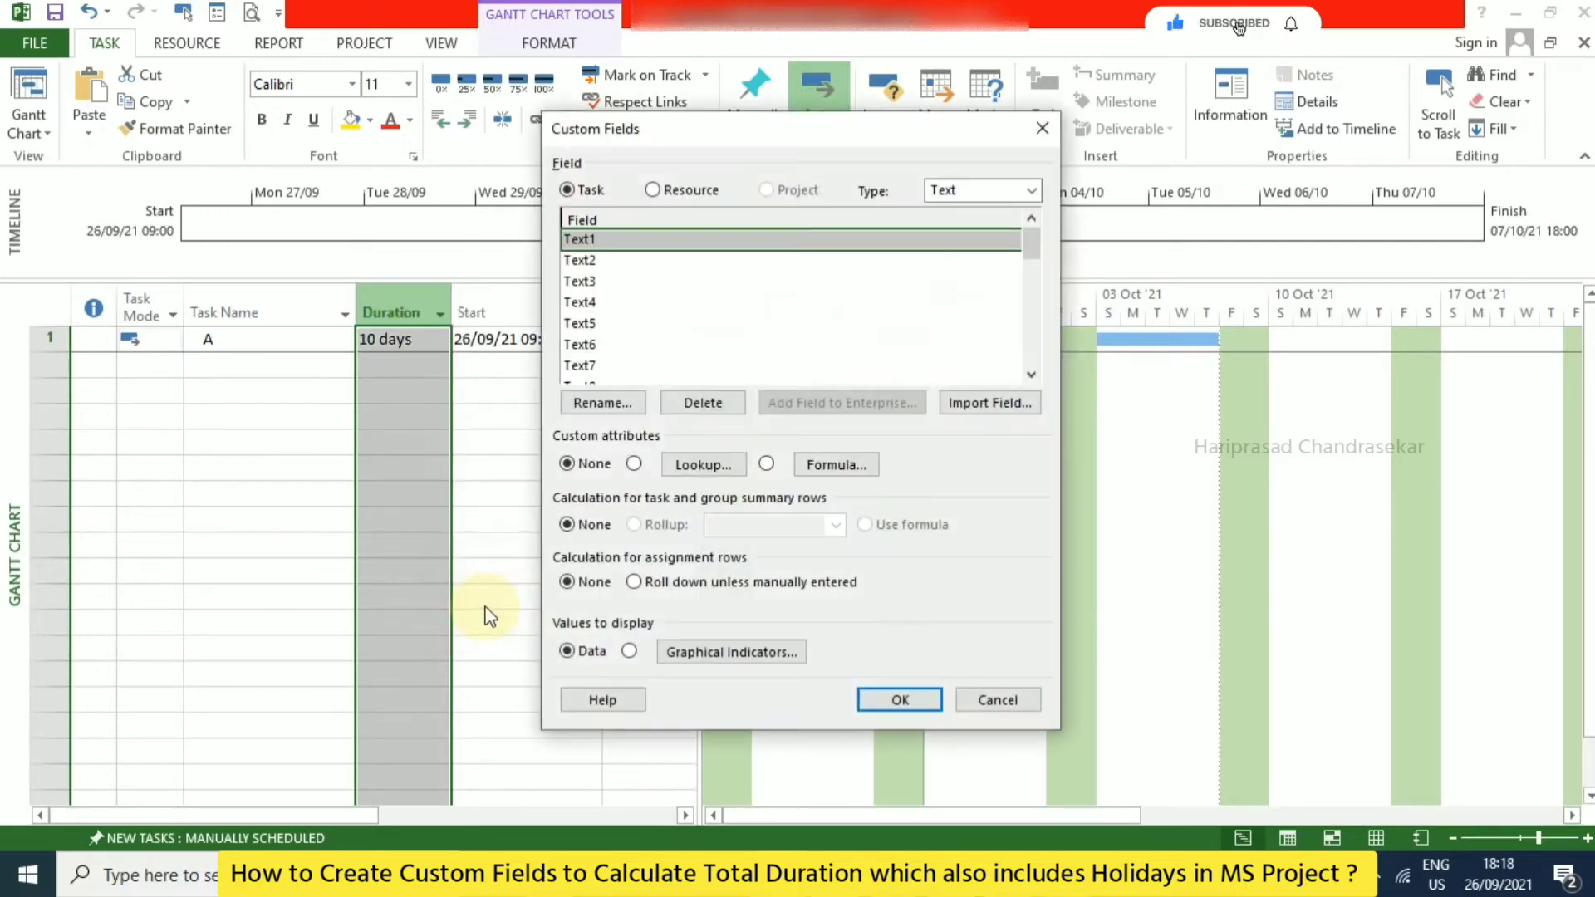
{"action": "left_click", "coordinate": [1032, 191]}
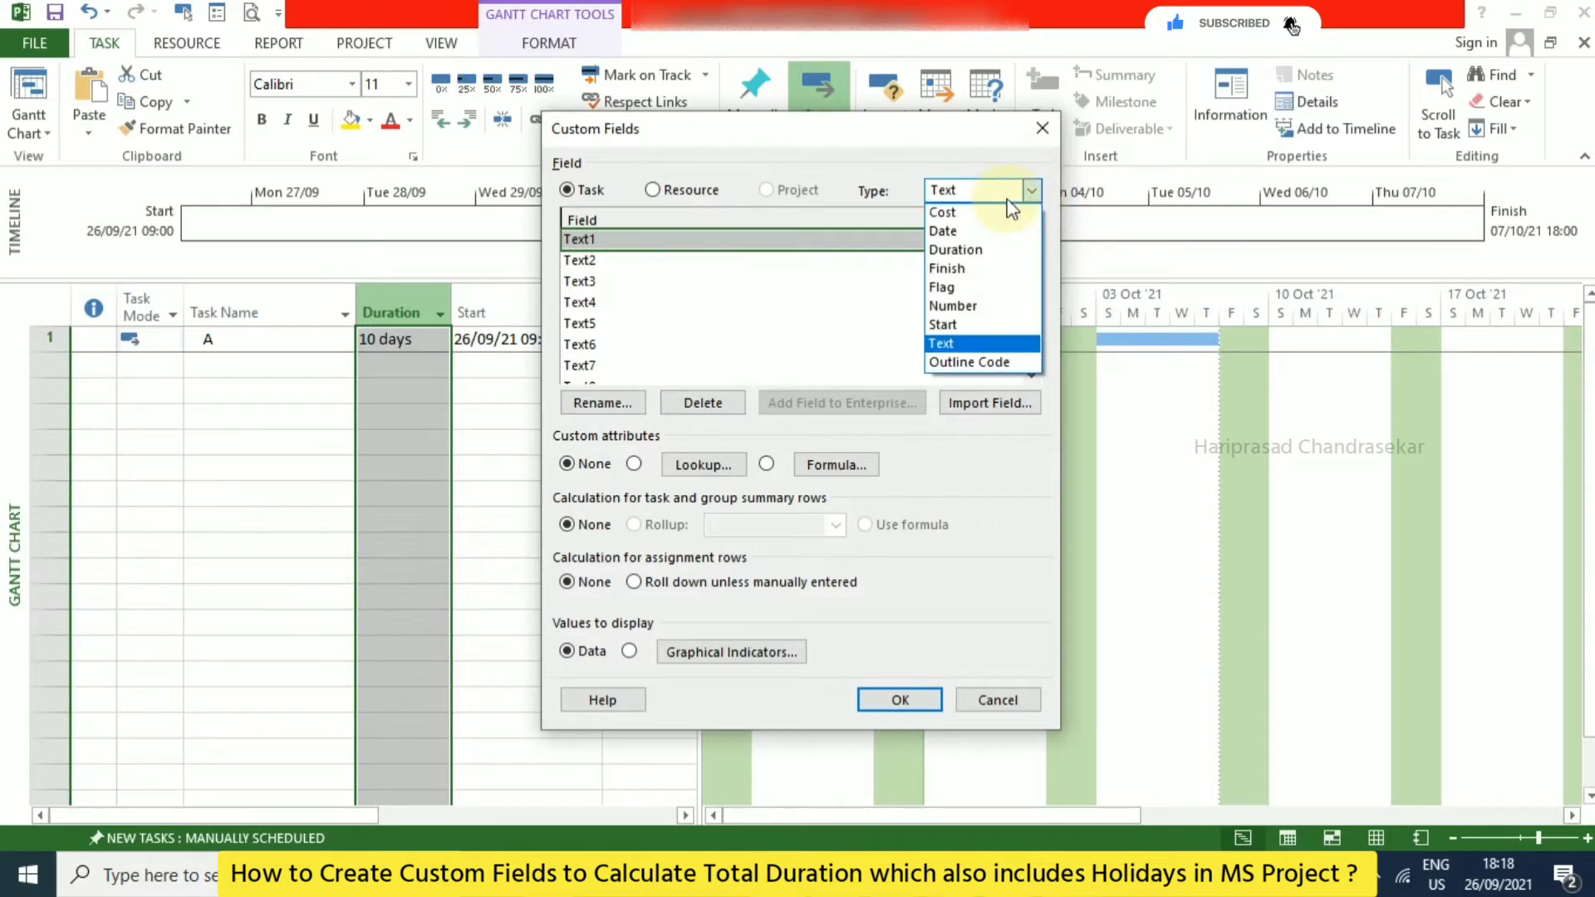
{"action": "left_click", "coordinate": [955, 306]}
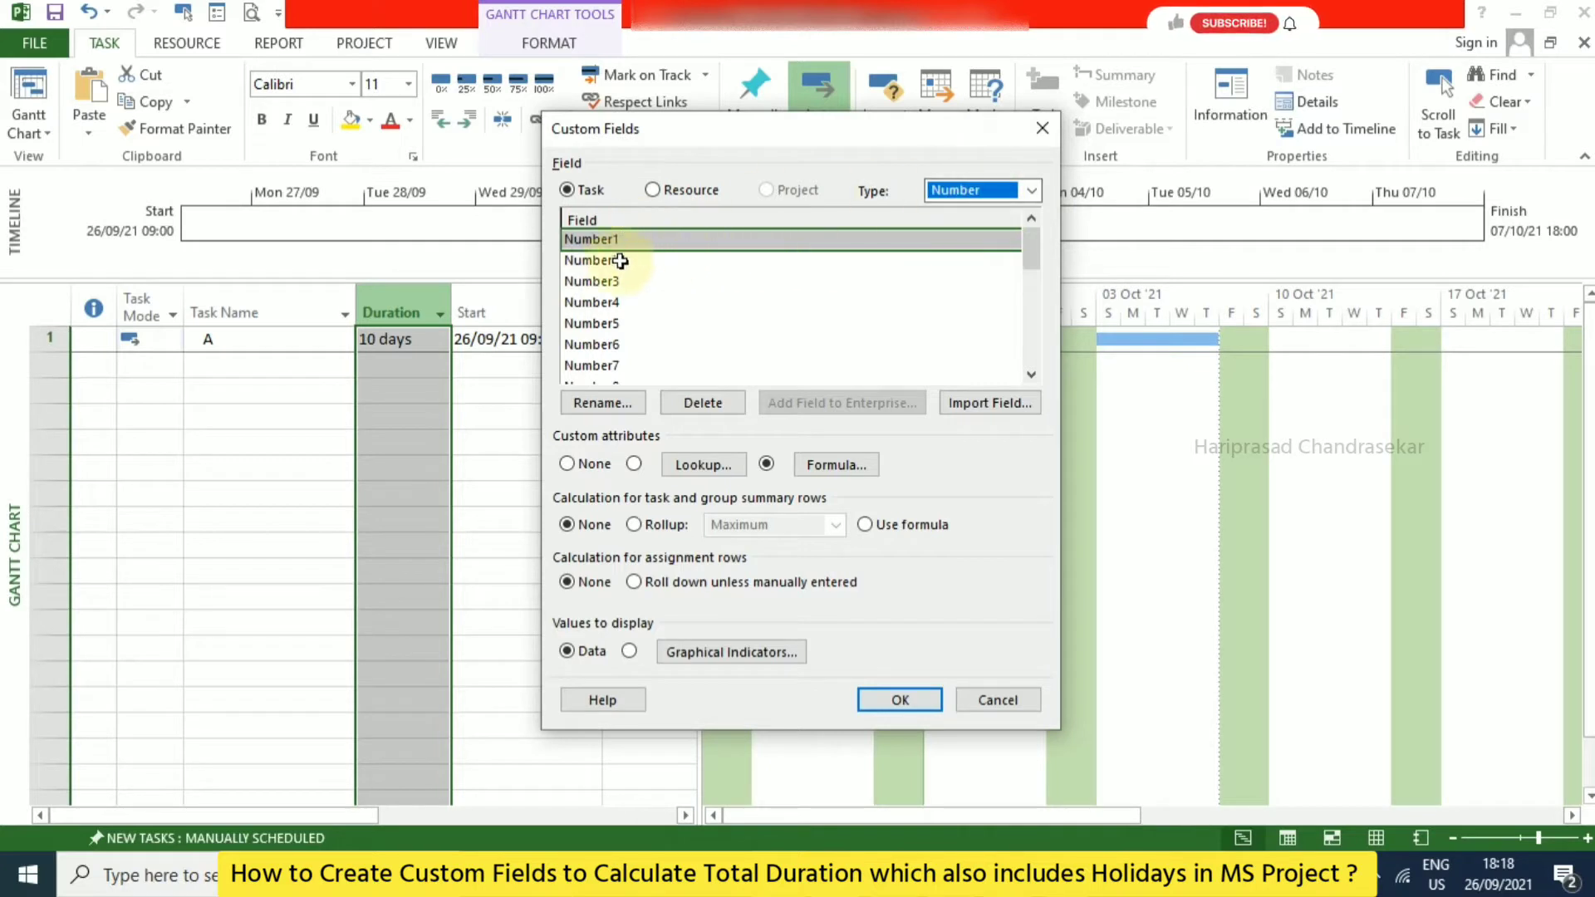
Try renaming Number1, then cancel after a name-already-in-use warning.
{"action": "left_click", "coordinate": [606, 404]}
{"action": "type", "text": "Total Duration"}
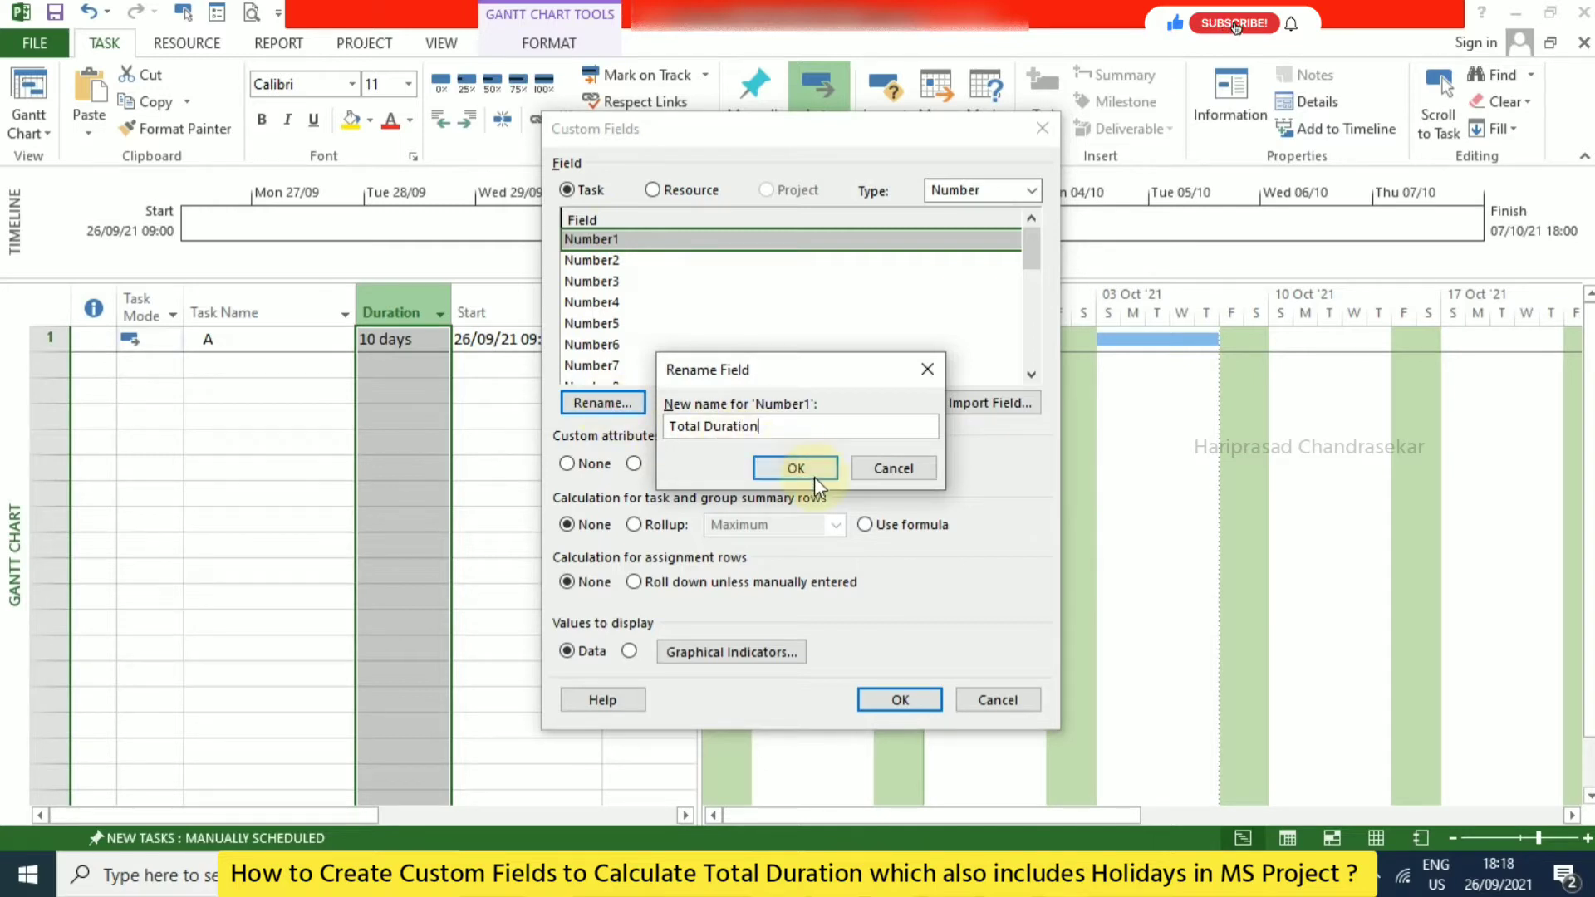
{"action": "left_click", "coordinate": [817, 470]}
{"action": "left_click", "coordinate": [814, 500]}
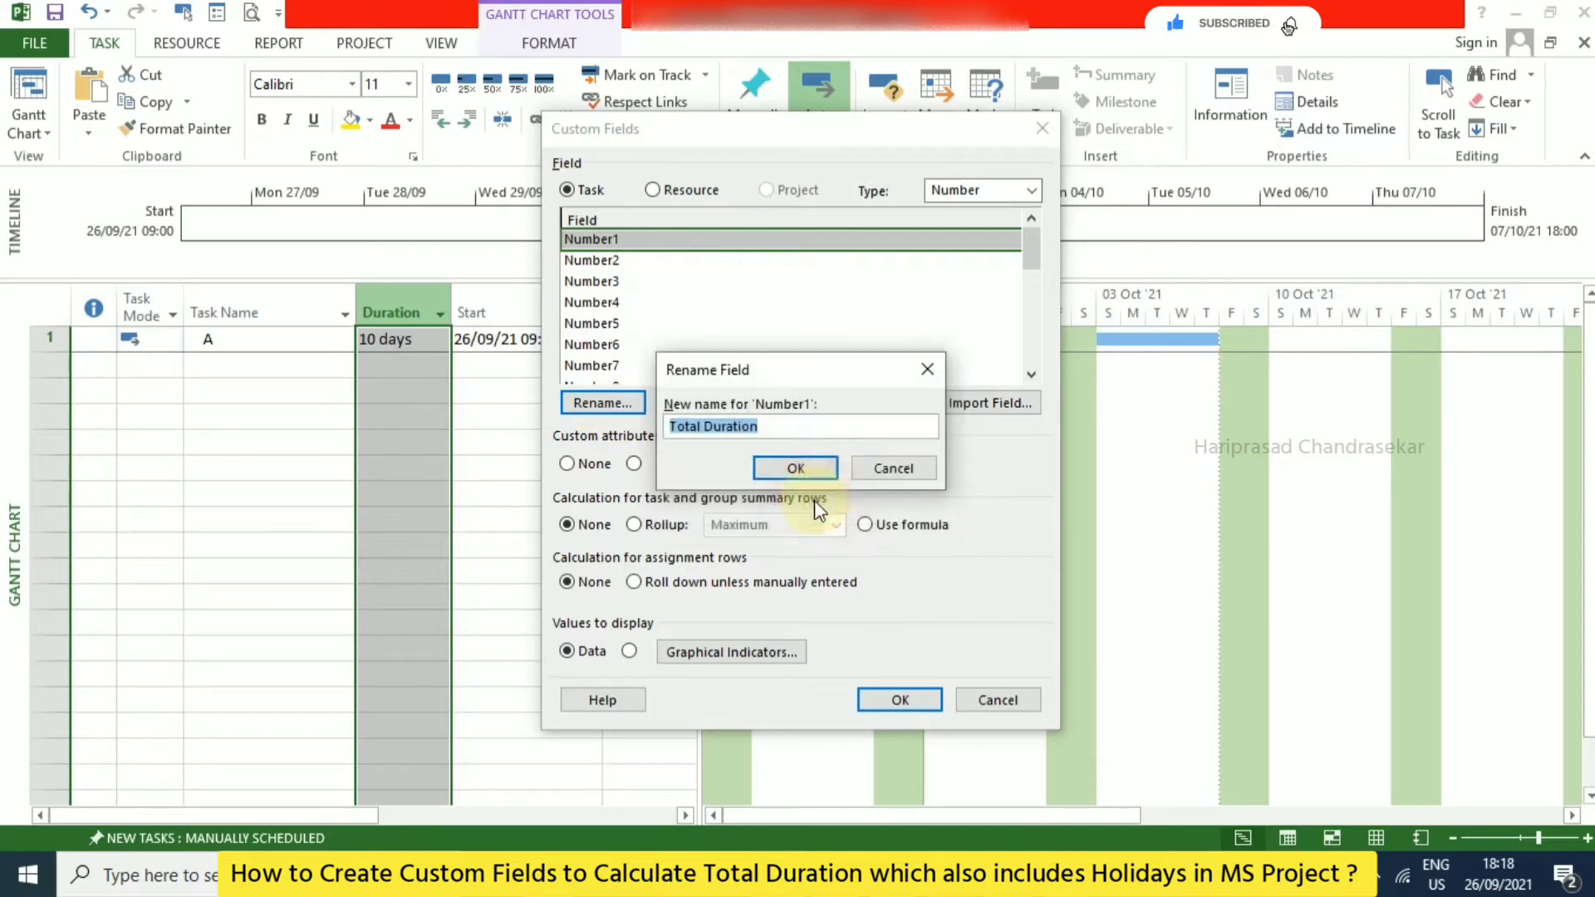
{"action": "left_click", "coordinate": [855, 474]}
Rename Number1 to 'Duration includes weekends'.
{"action": "left_click", "coordinate": [628, 402]}
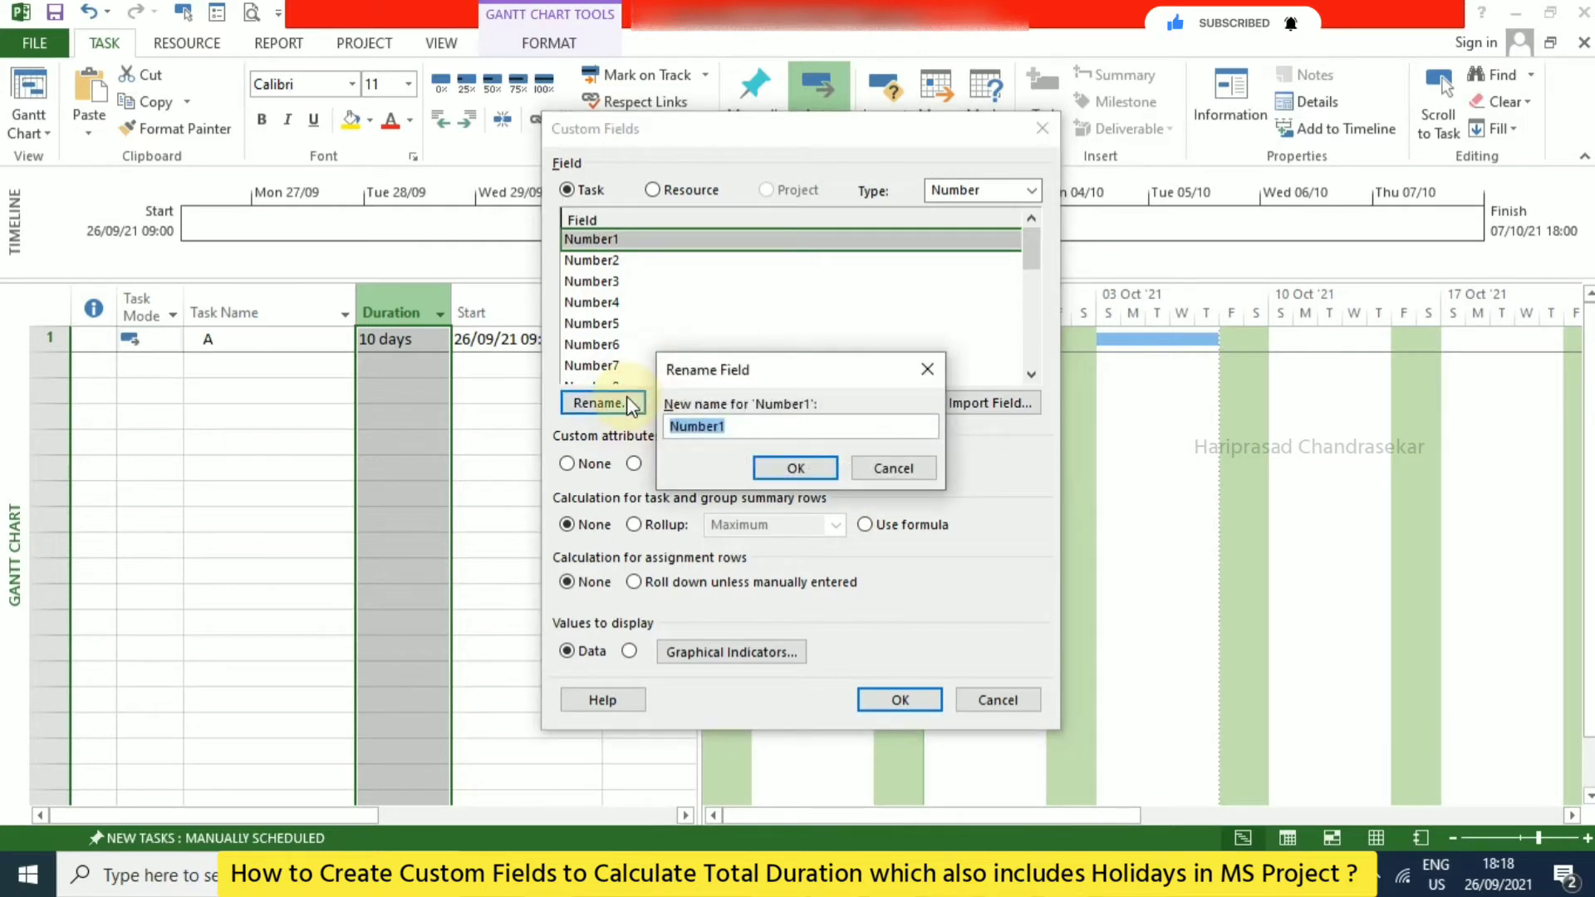
{"action": "type", "text": "Duration includes weekends"}
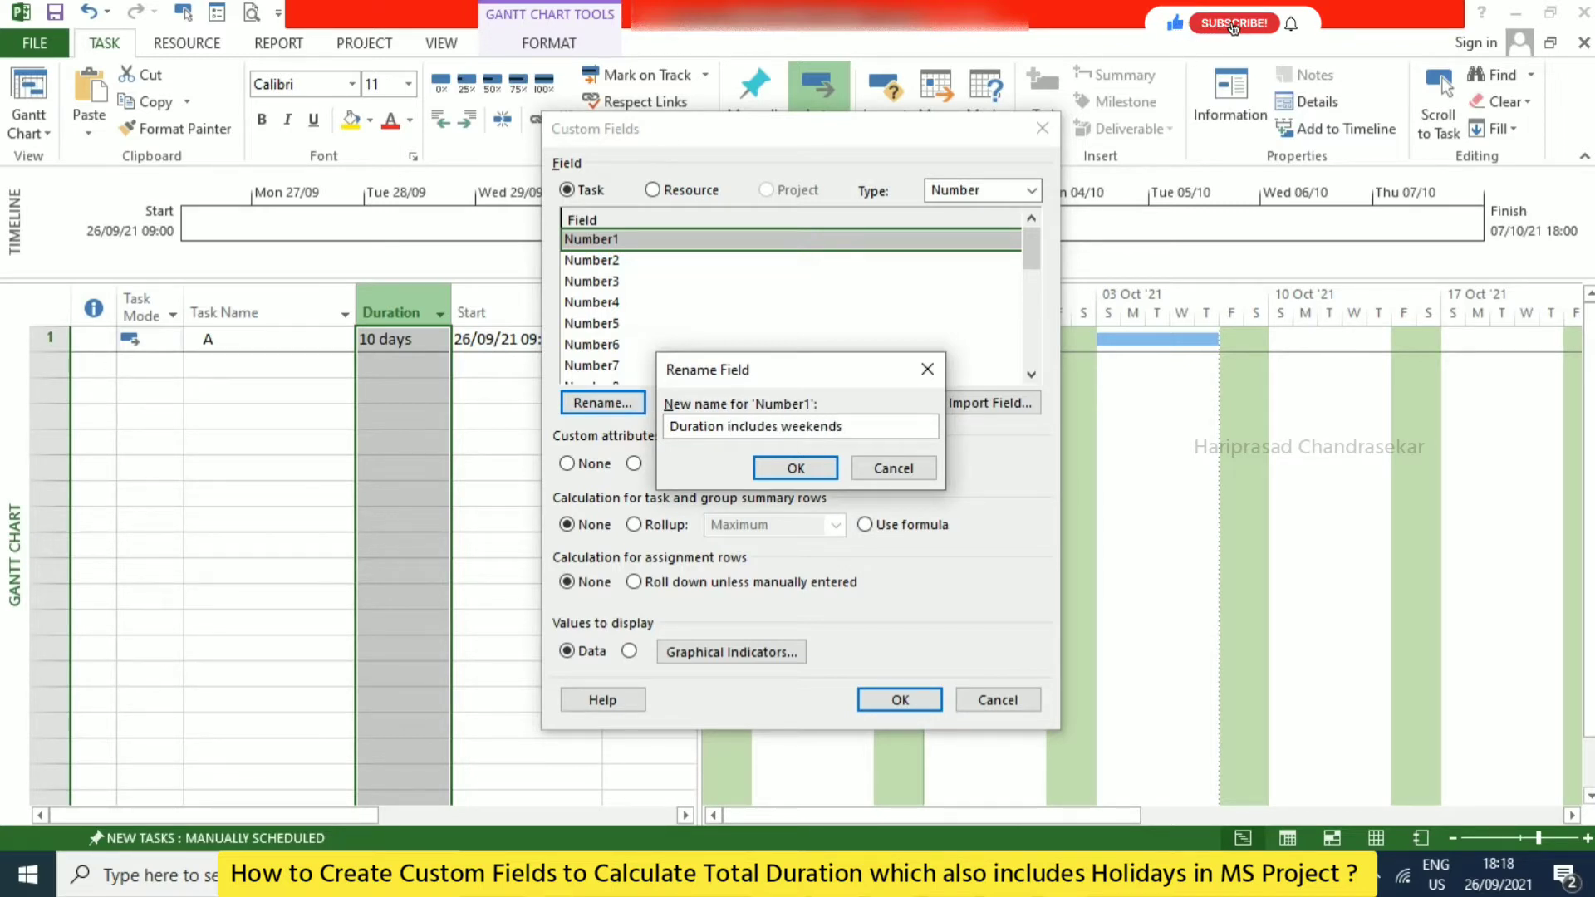
{"action": "left_click", "coordinate": [797, 468]}
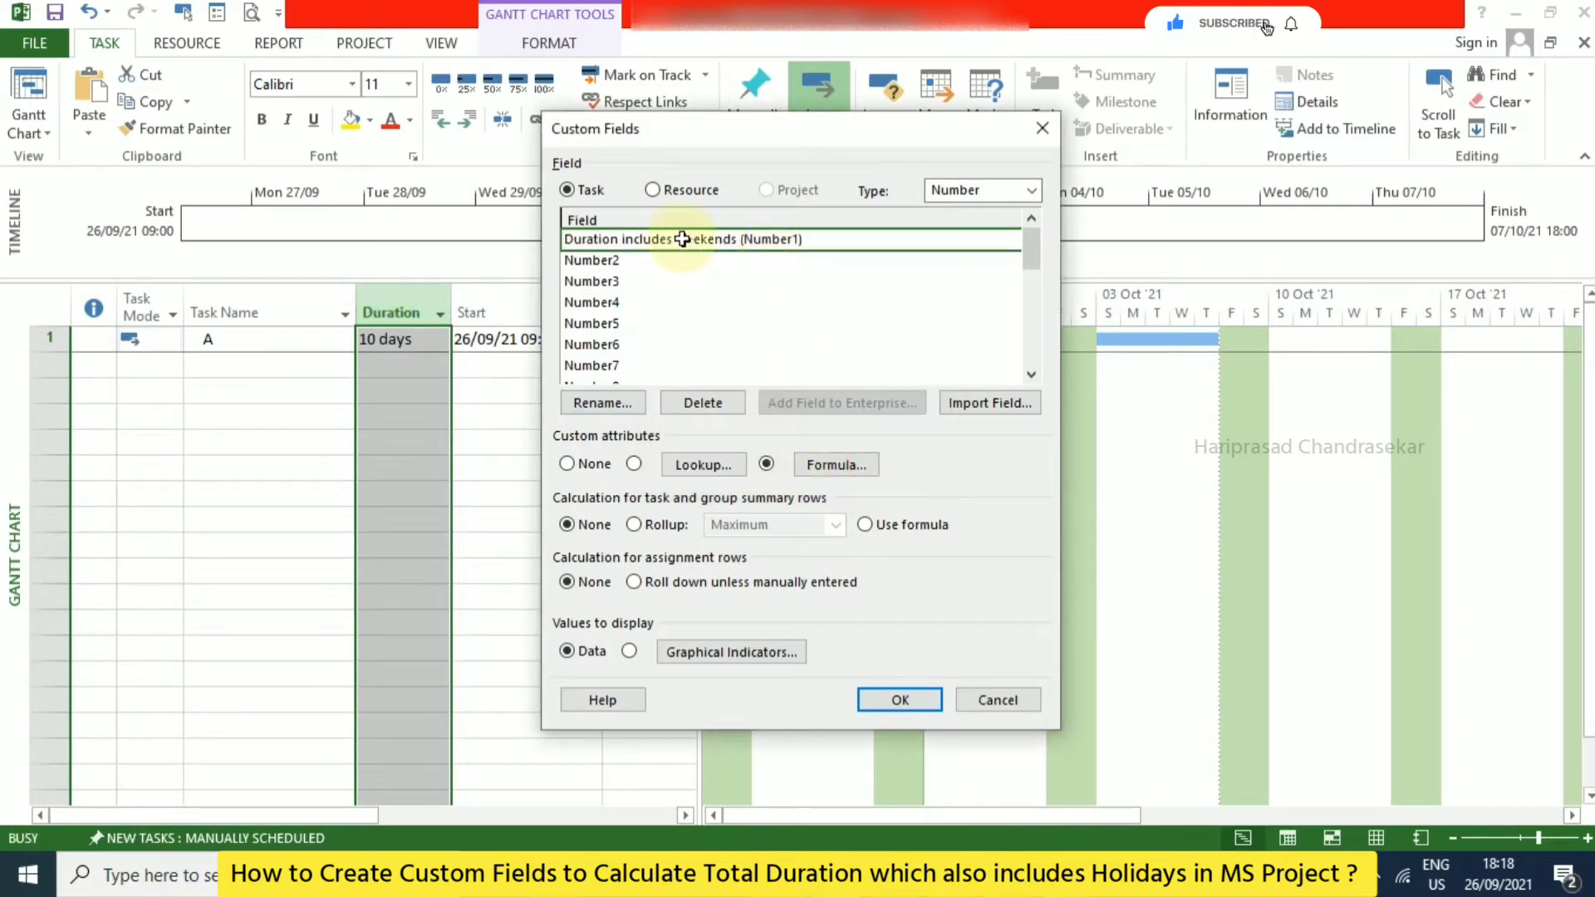
Replace the field's formula with DateDiff("d",[Start],[Finish])+1 and apply the custom field settings.
{"action": "left_click", "coordinate": [835, 467]}
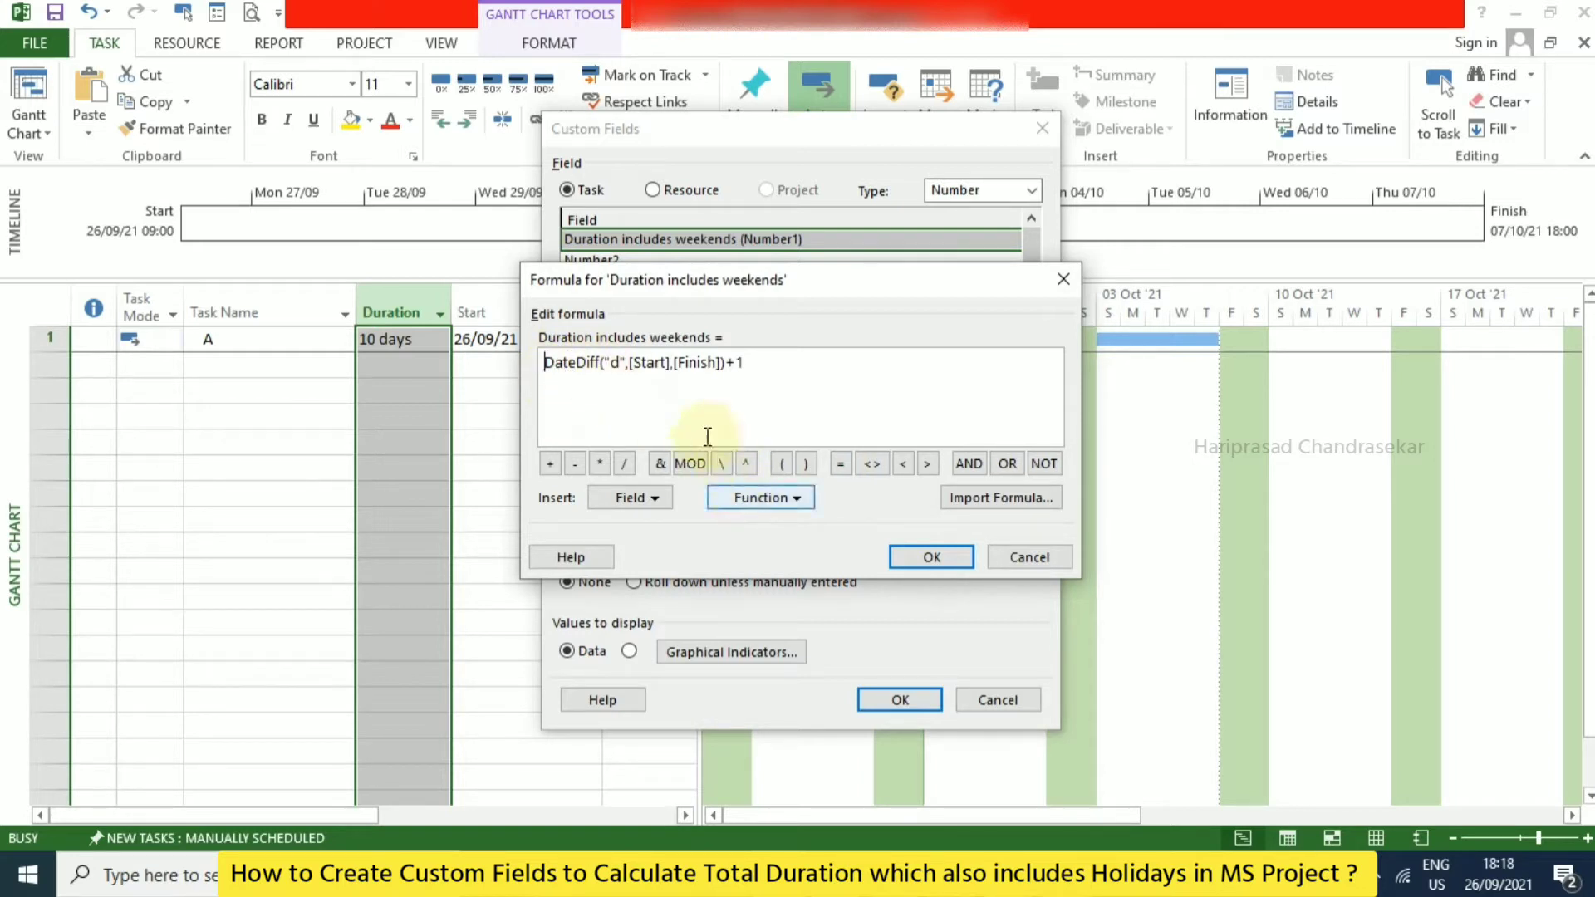
{"action": "left_click_drag", "start_coordinate": [545, 363], "coordinate": [769, 358]}
{"action": "key", "text": "Delete"}
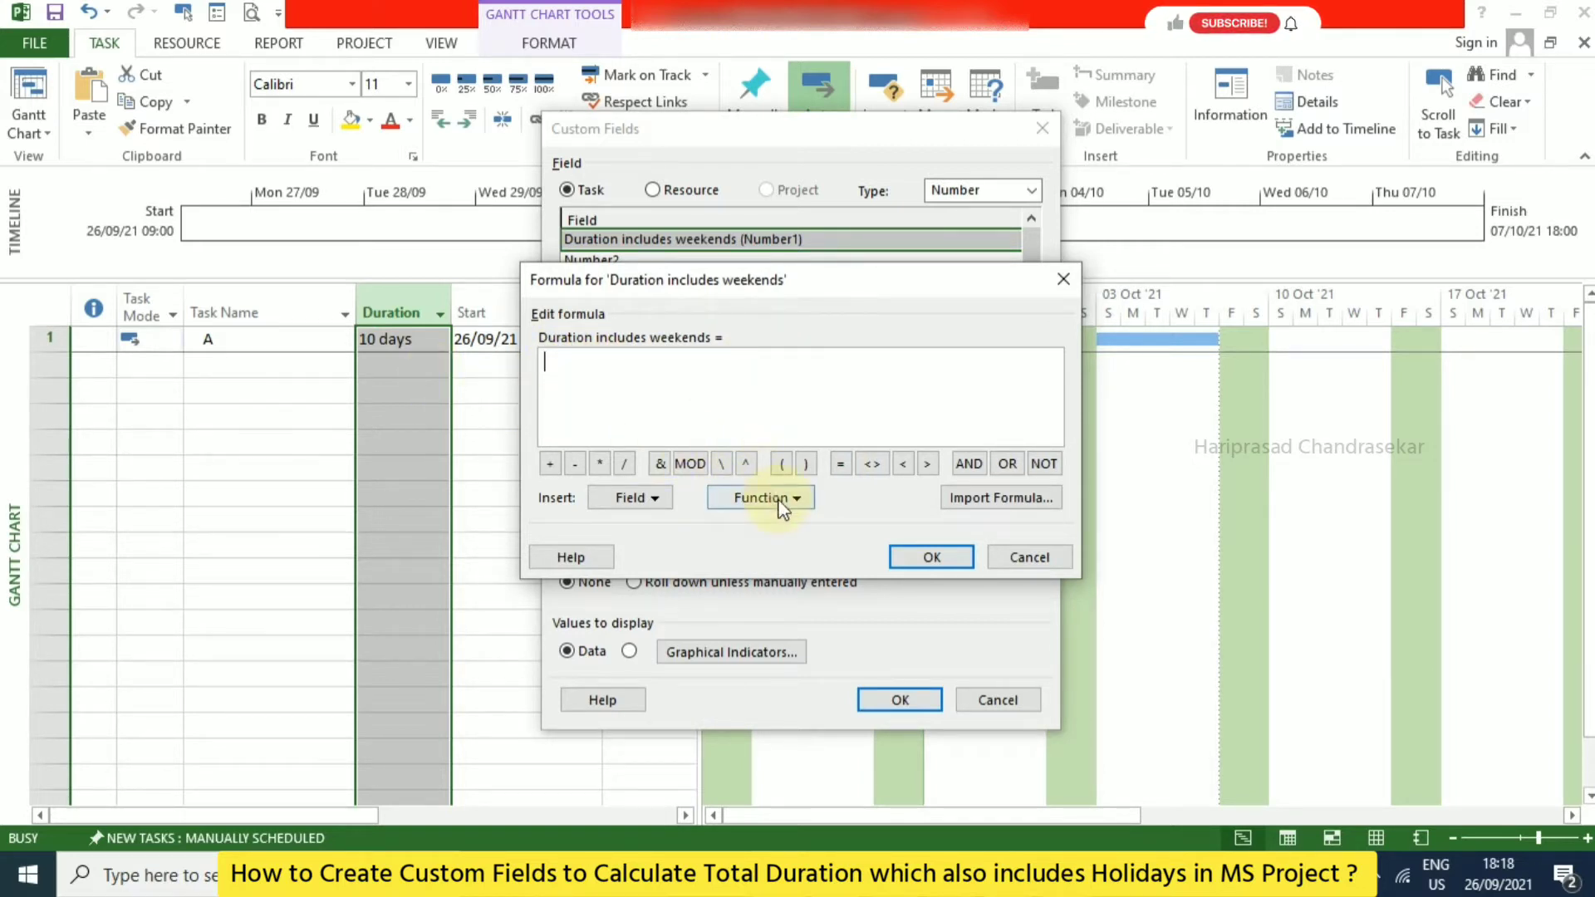
{"action": "left_click", "coordinate": [761, 497]}
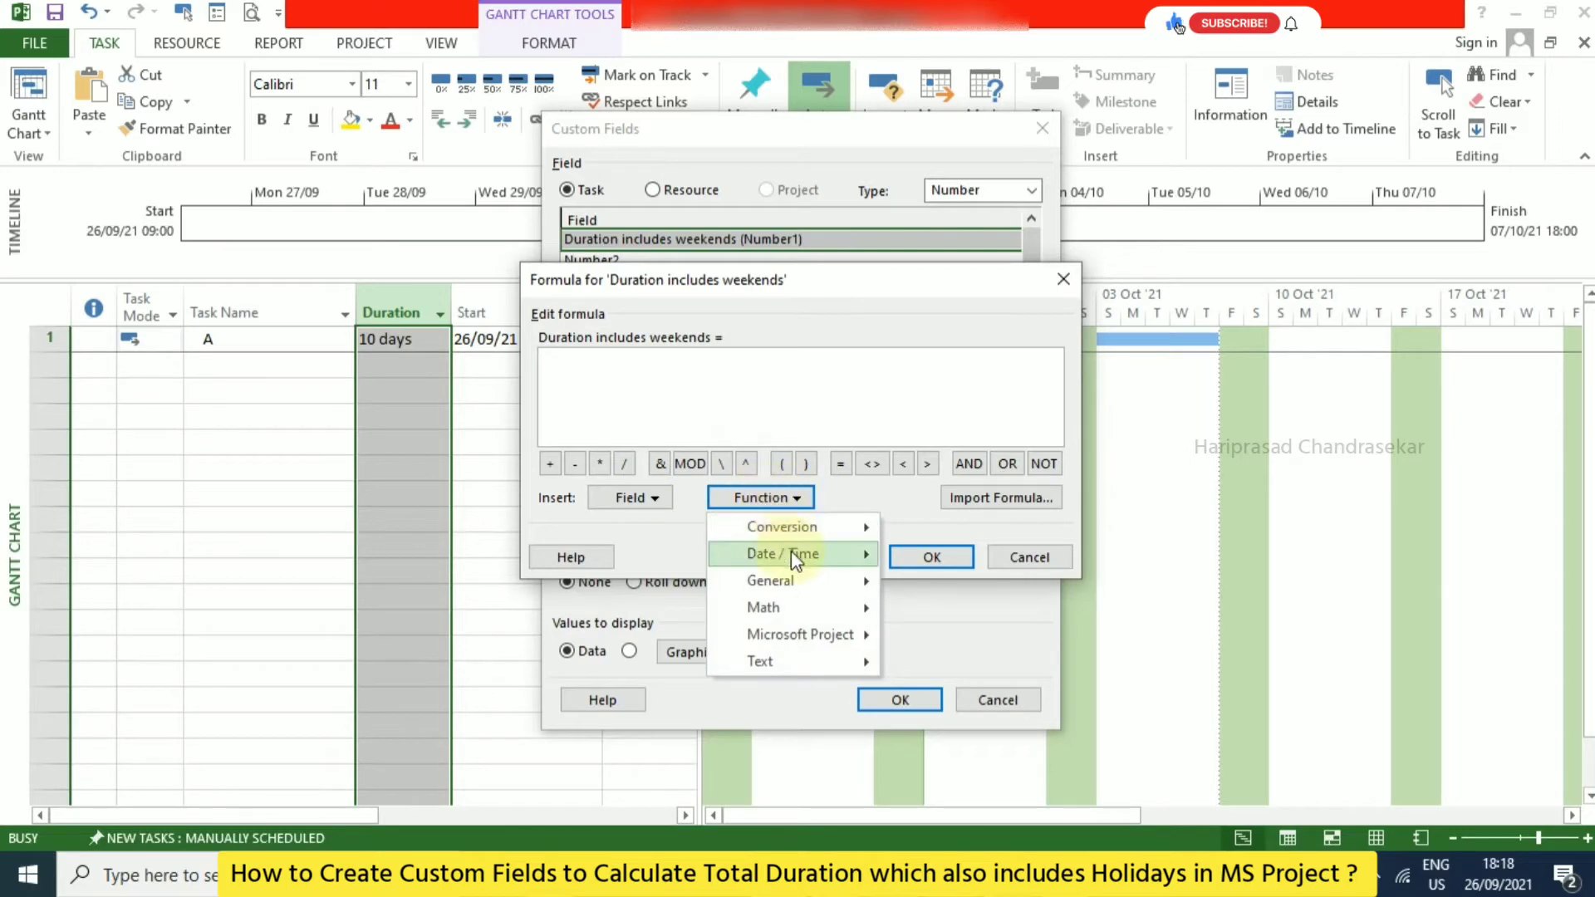
{"action": "mouse_move", "coordinate": [822, 561]}
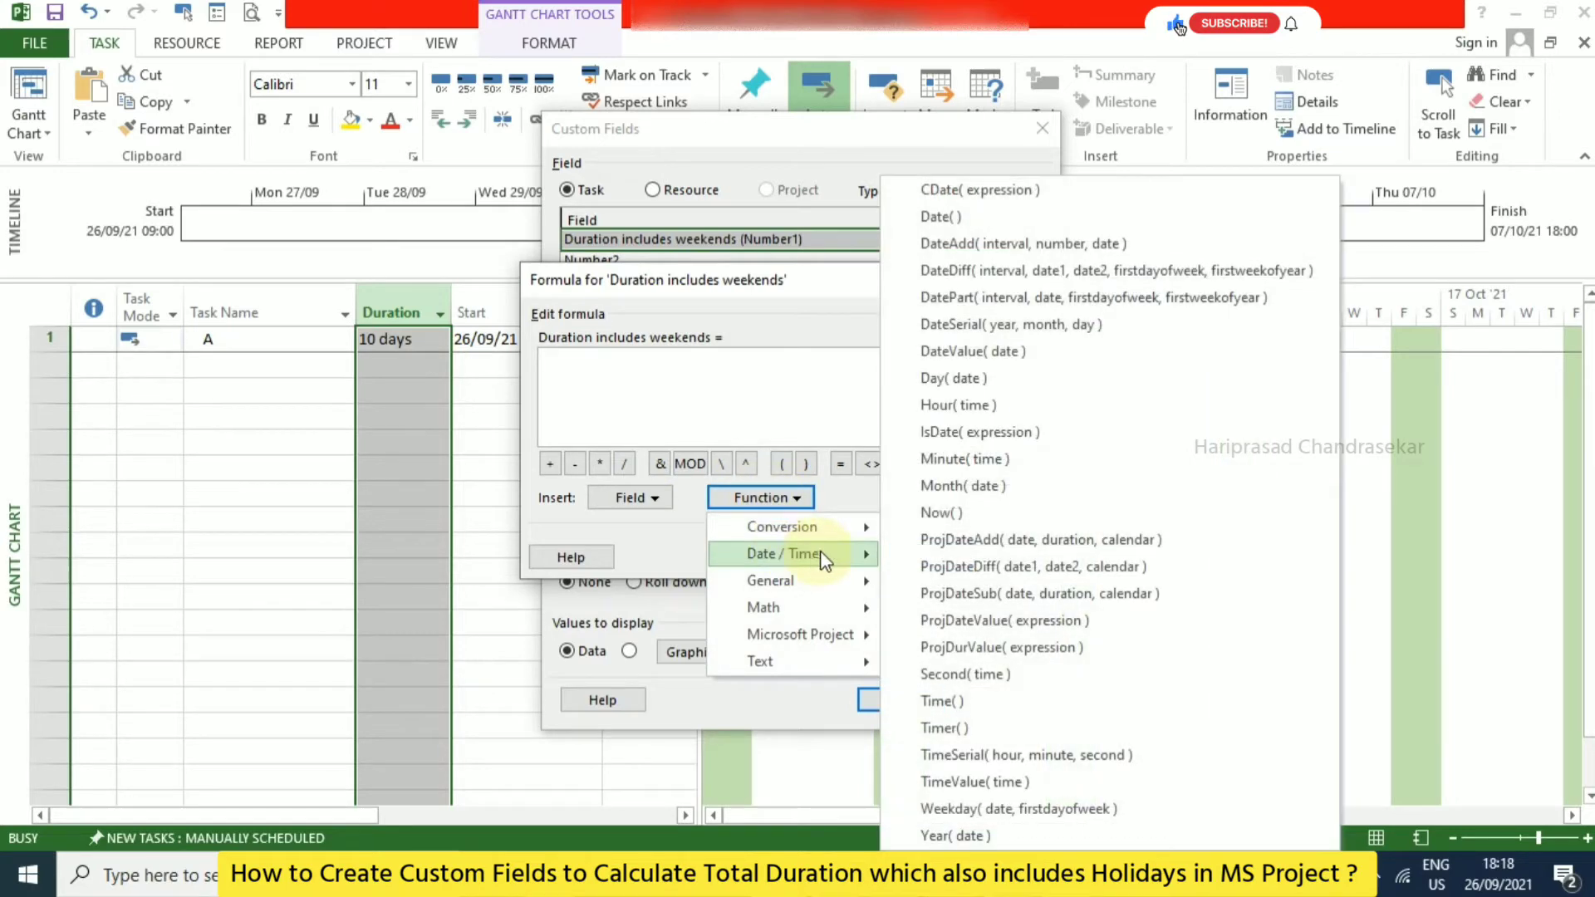
{"action": "left_click", "coordinate": [965, 277]}
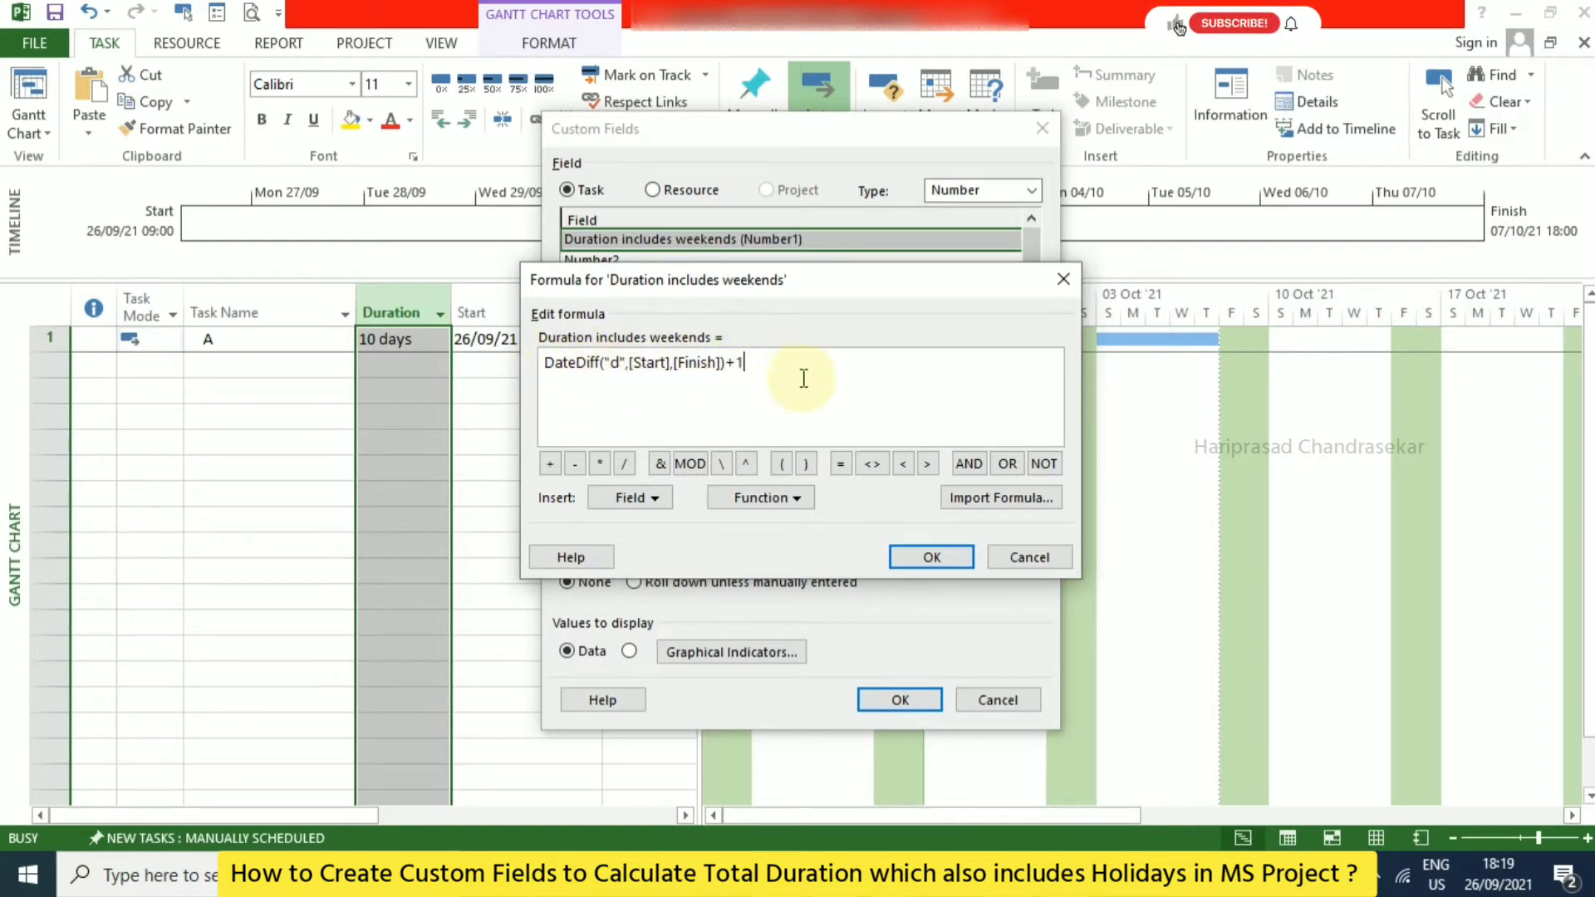
{"action": "left_click", "coordinate": [932, 557]}
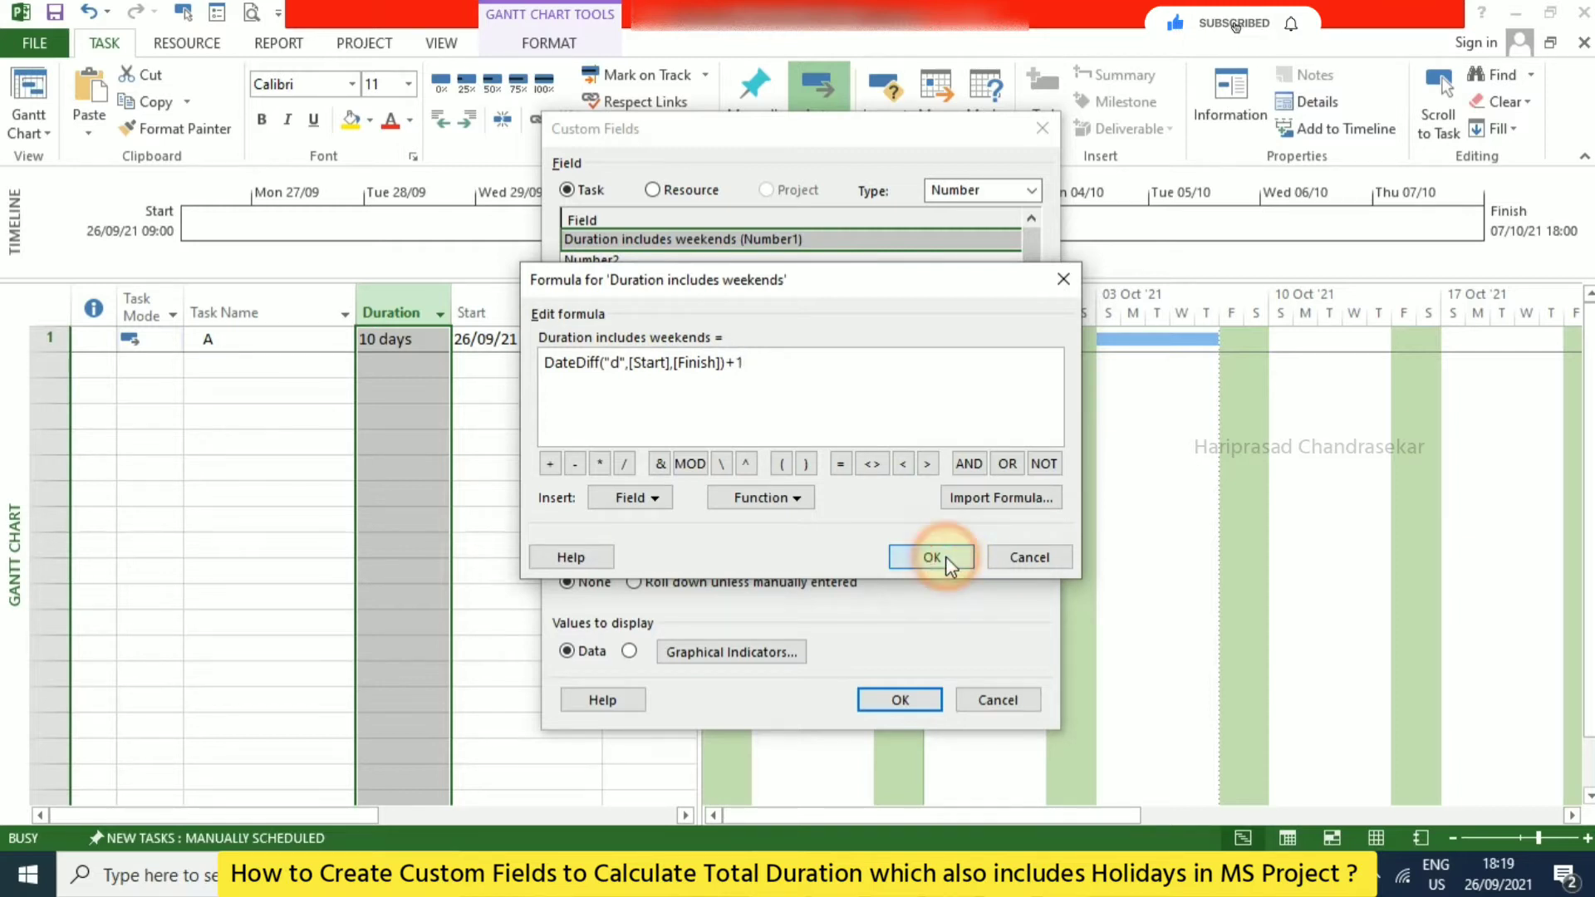
{"action": "left_click", "coordinate": [901, 702]}
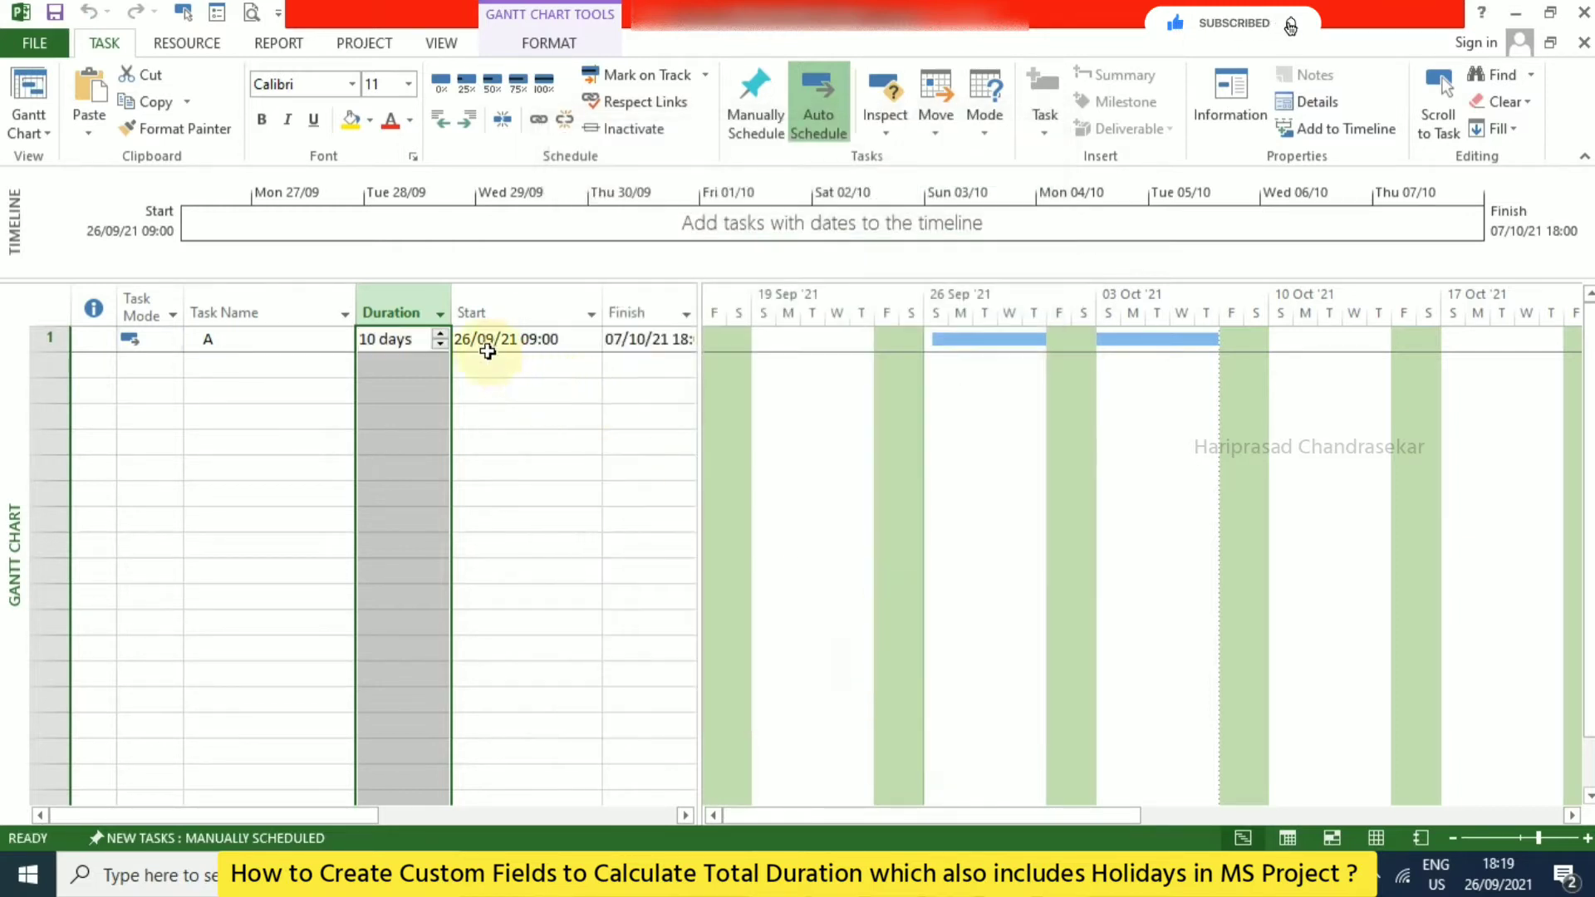
Insert a Duration includes weekends column before Start, showing 12 for task A.
{"action": "right_click", "coordinate": [473, 312]}
{"action": "left_click", "coordinate": [535, 471]}
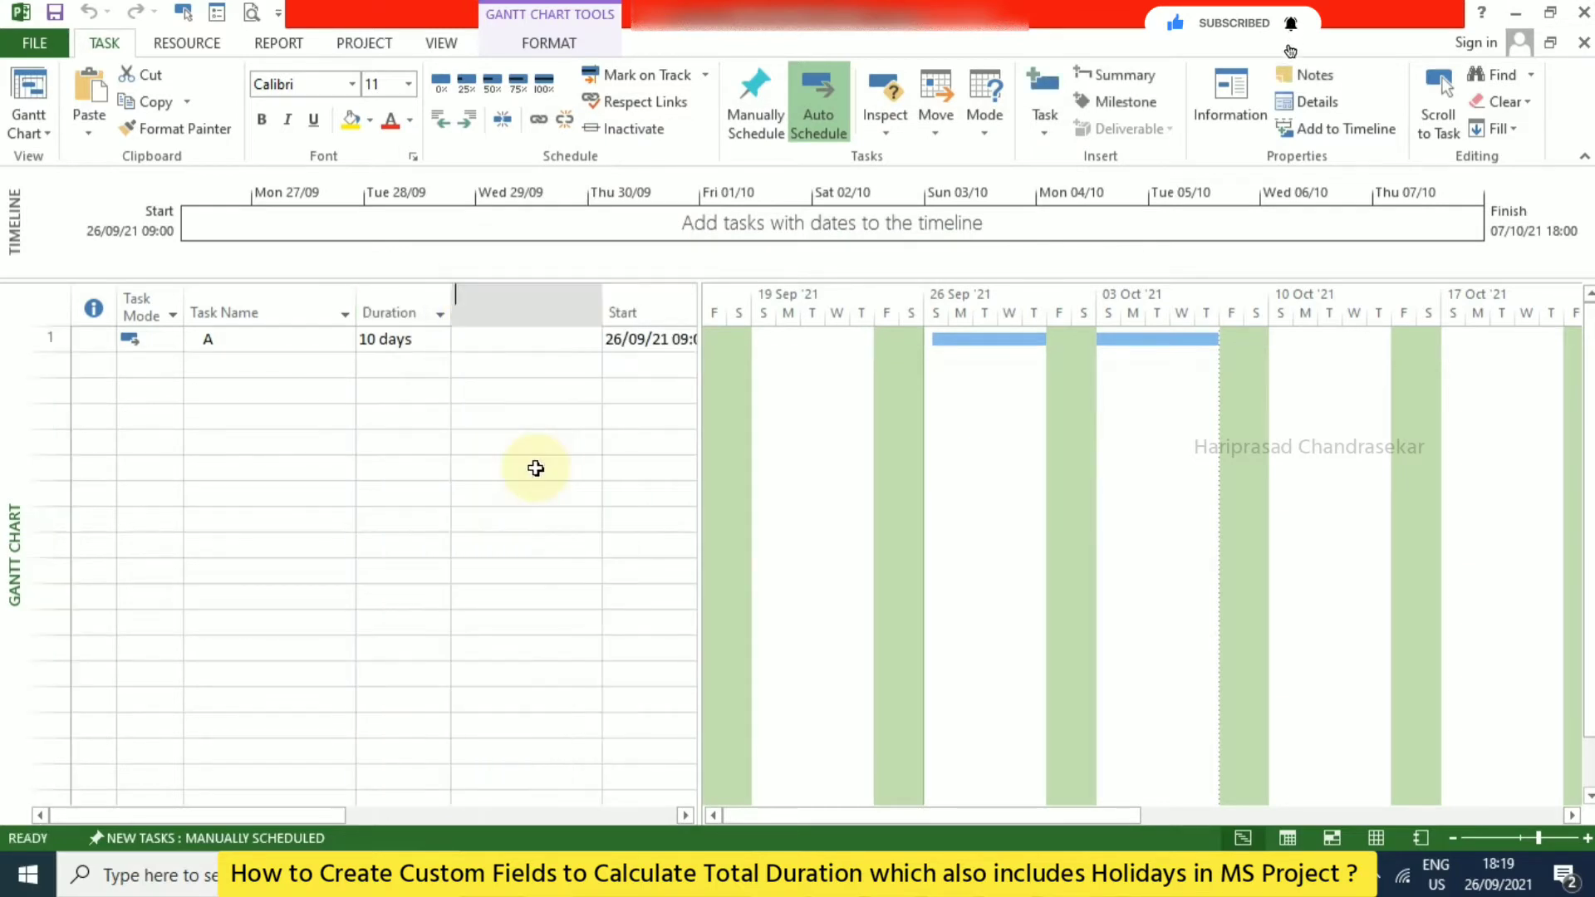
{"action": "left_click", "coordinate": [591, 335]}
{"action": "left_click", "coordinate": [498, 370]}
{"action": "left_click", "coordinate": [488, 338]}
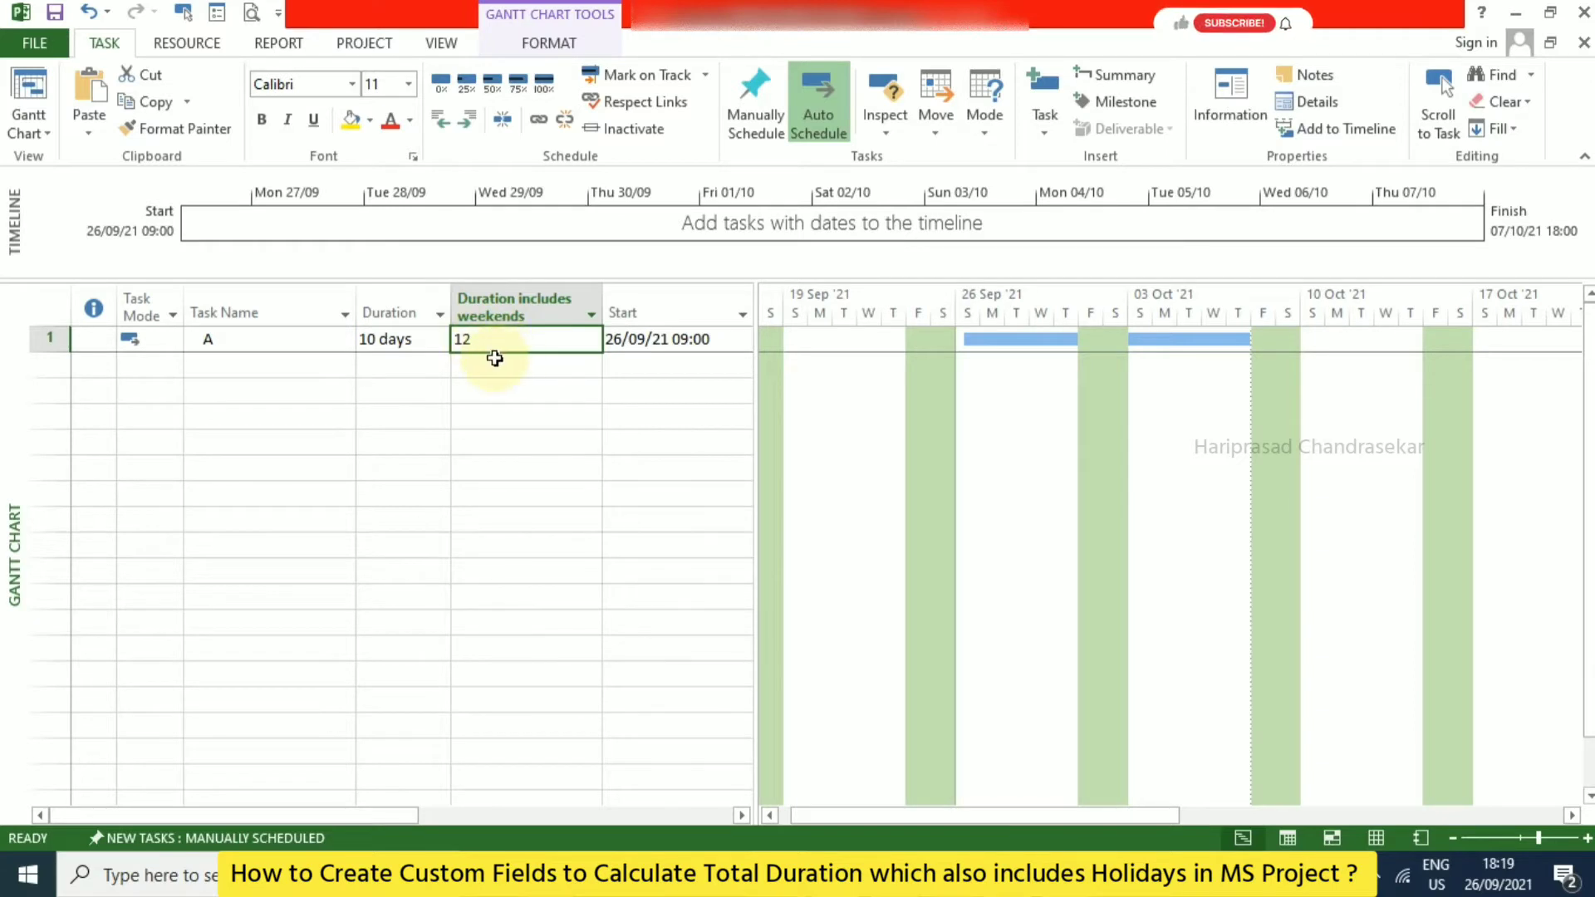
Reopen the field's formula from the column header and confirm it and the Custom Fields settings.
{"action": "right_click", "coordinate": [505, 301]}
{"action": "left_click", "coordinate": [592, 606]}
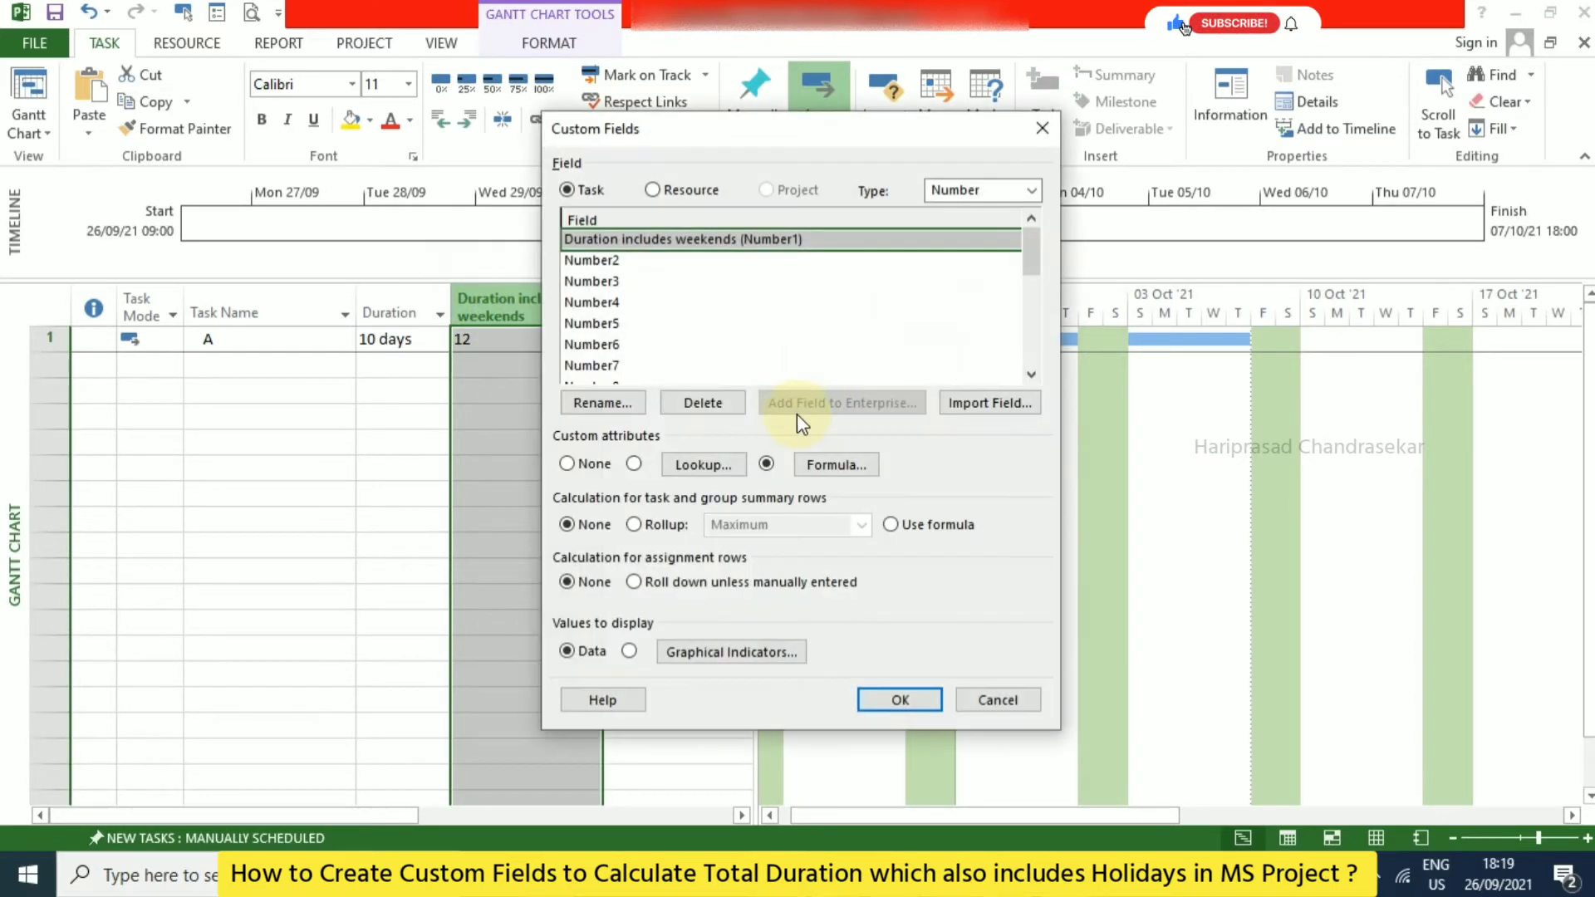
{"action": "left_click", "coordinate": [822, 464]}
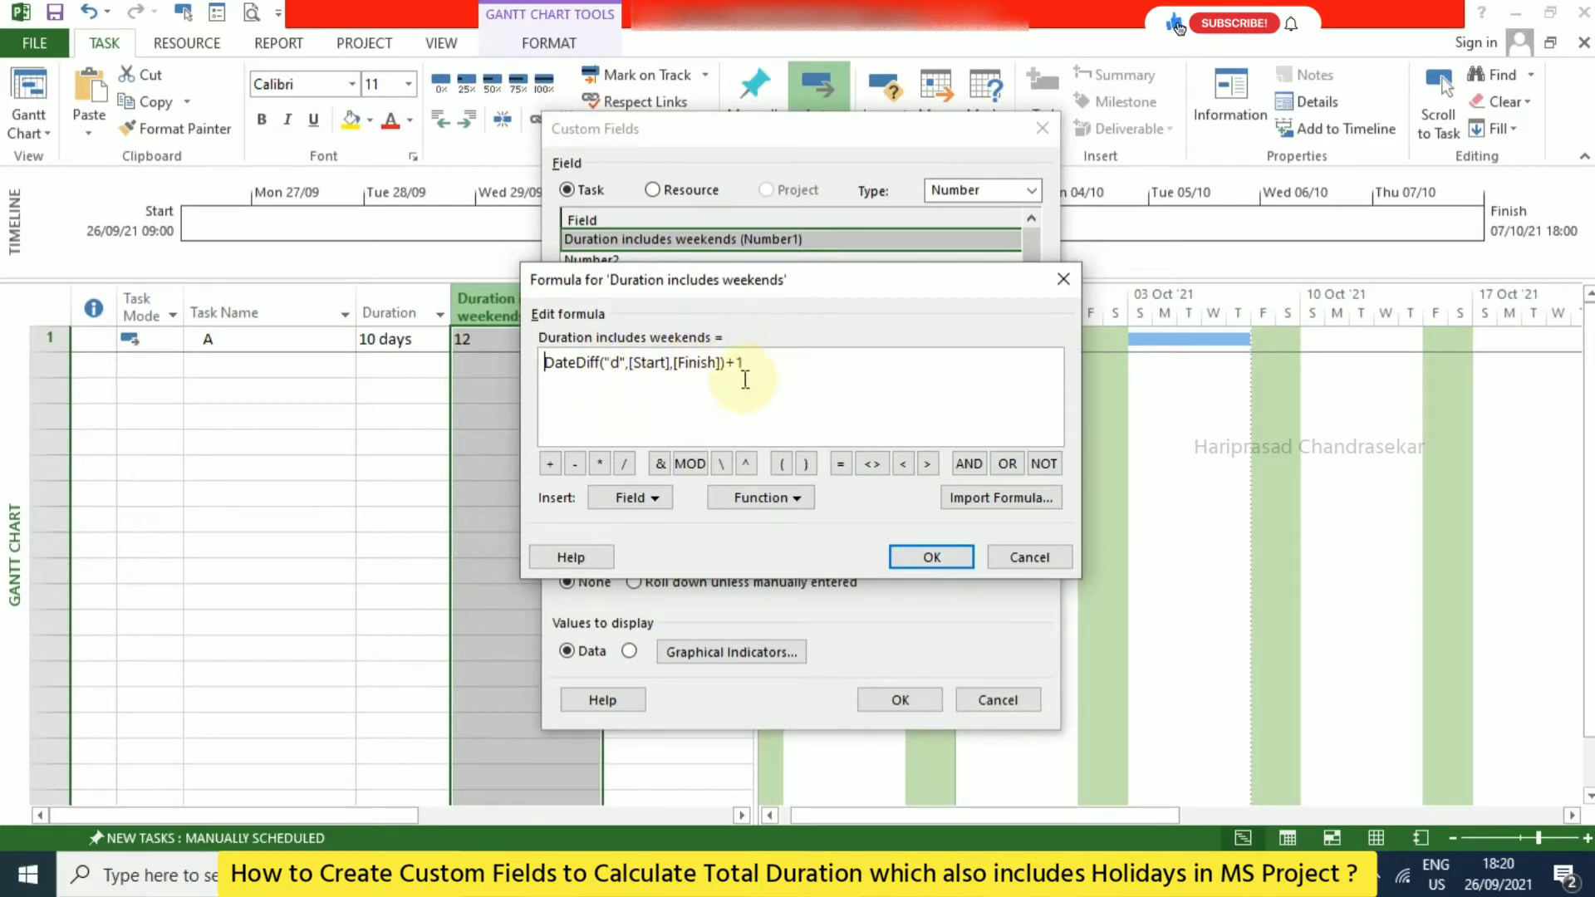
{"action": "left_click", "coordinate": [932, 556]}
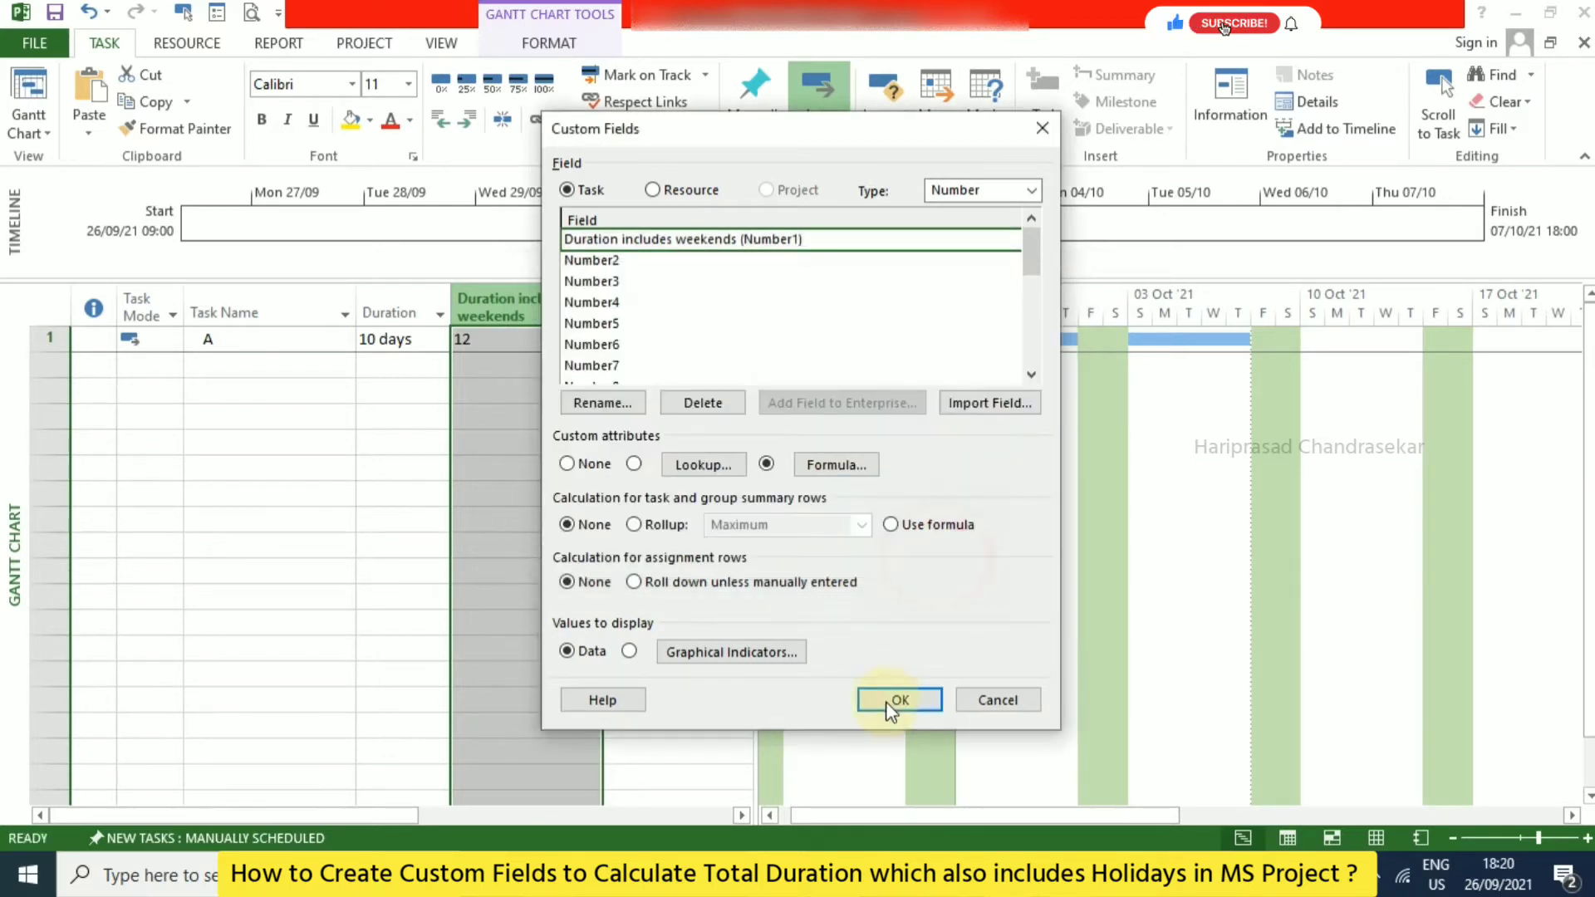
{"action": "left_click", "coordinate": [900, 699]}
{"action": "left_click", "coordinate": [166, 364]}
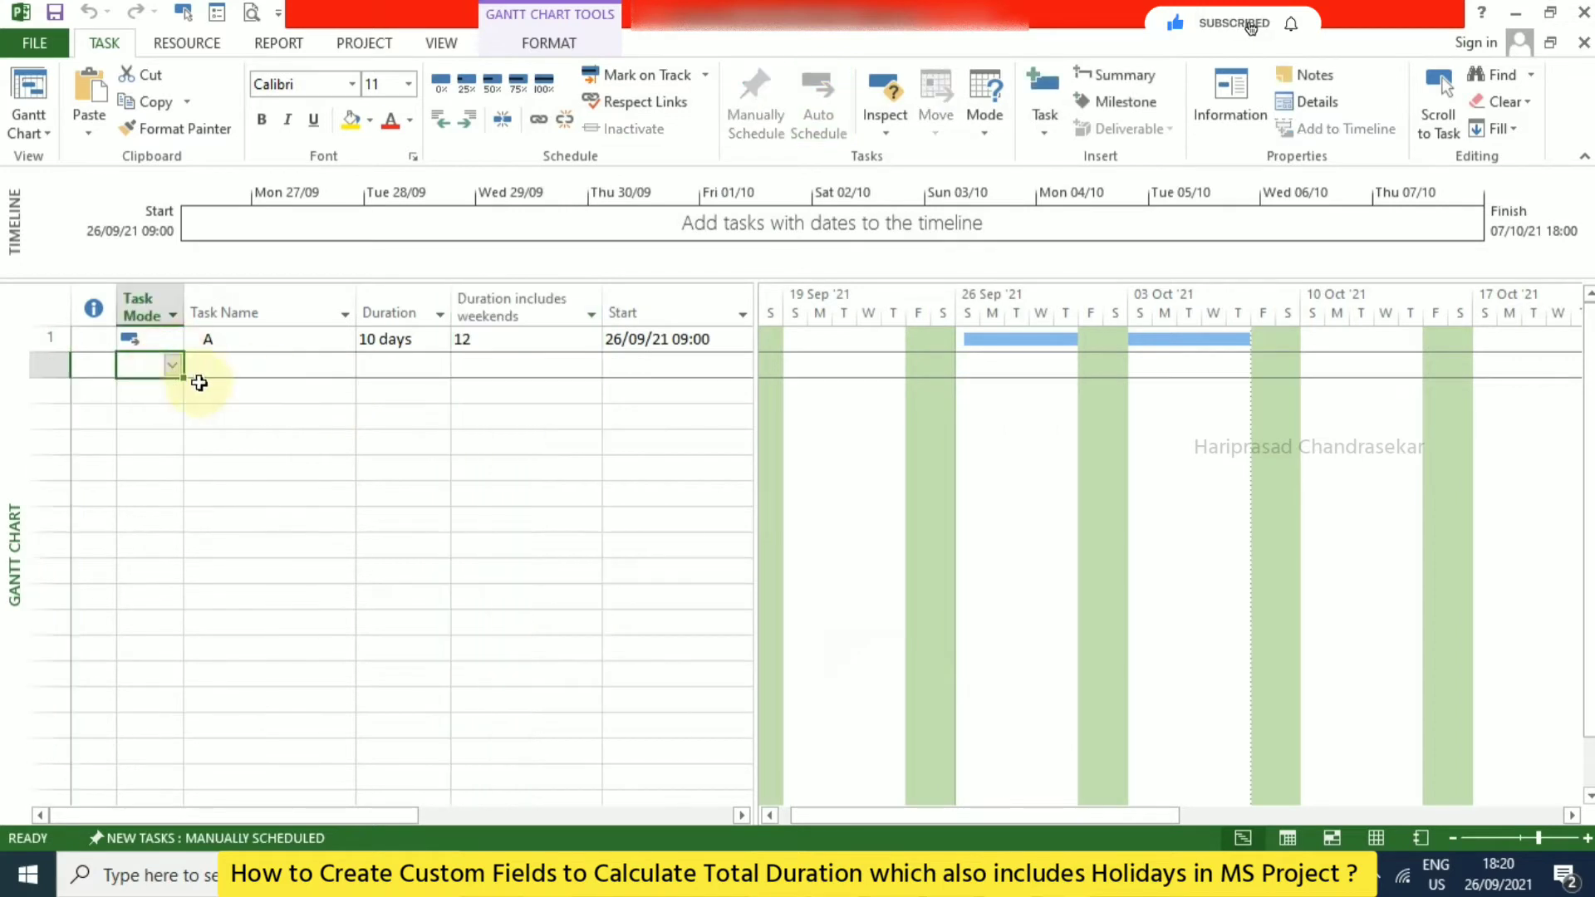
Add auto-scheduled task B, correcting its duration from 5 to 20 days.
{"action": "left_click", "coordinate": [281, 365]}
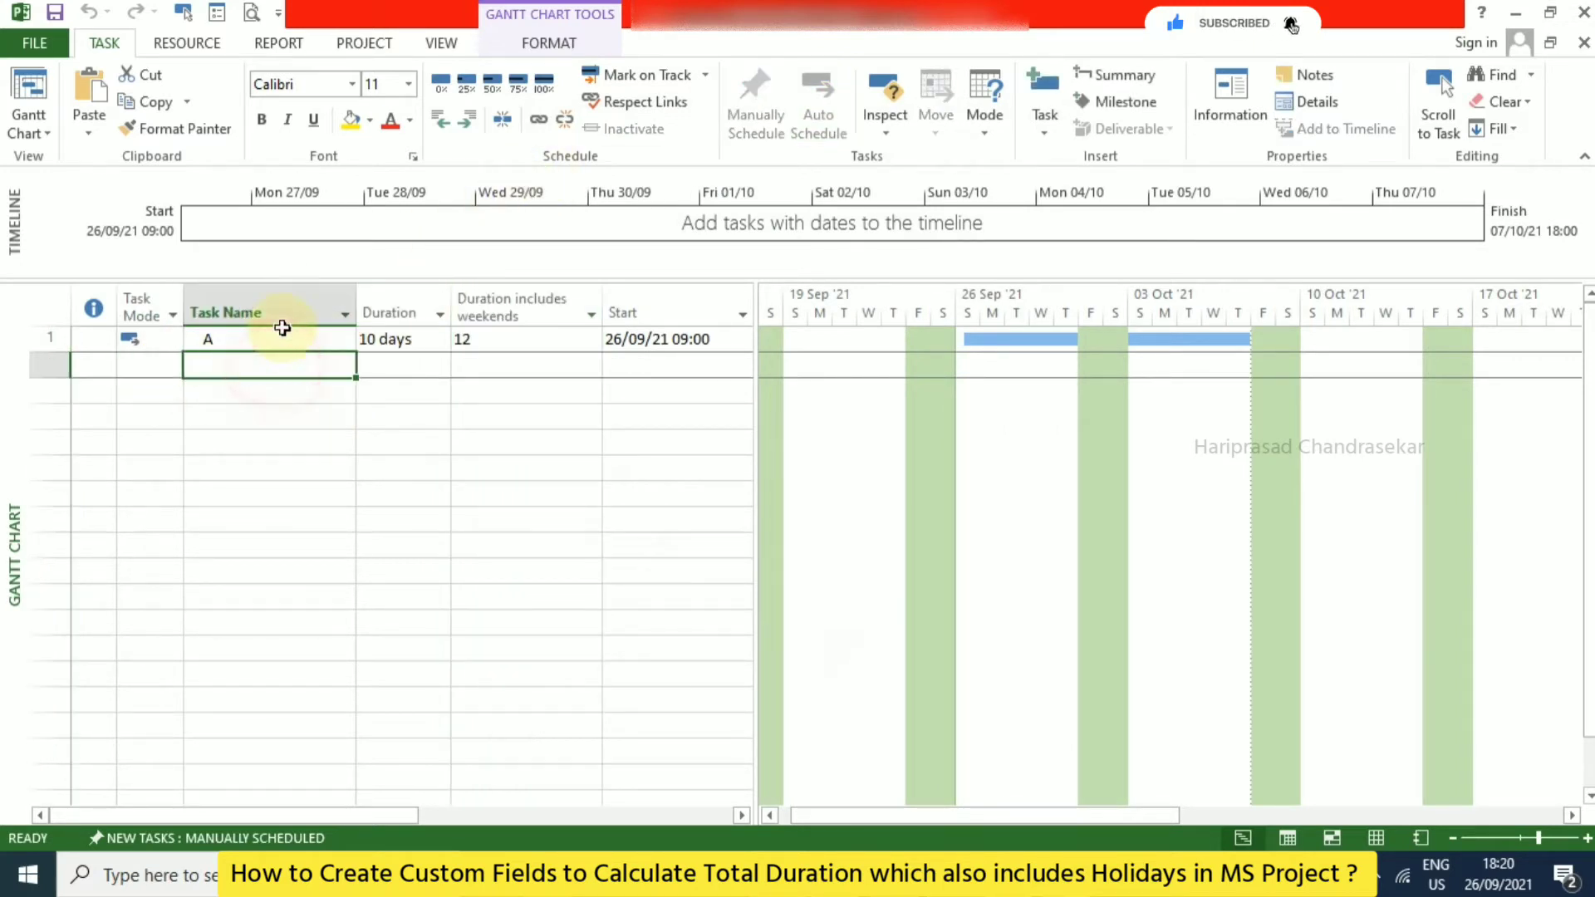
{"action": "key", "text": "Tab"}
{"action": "type", "text": "5"}
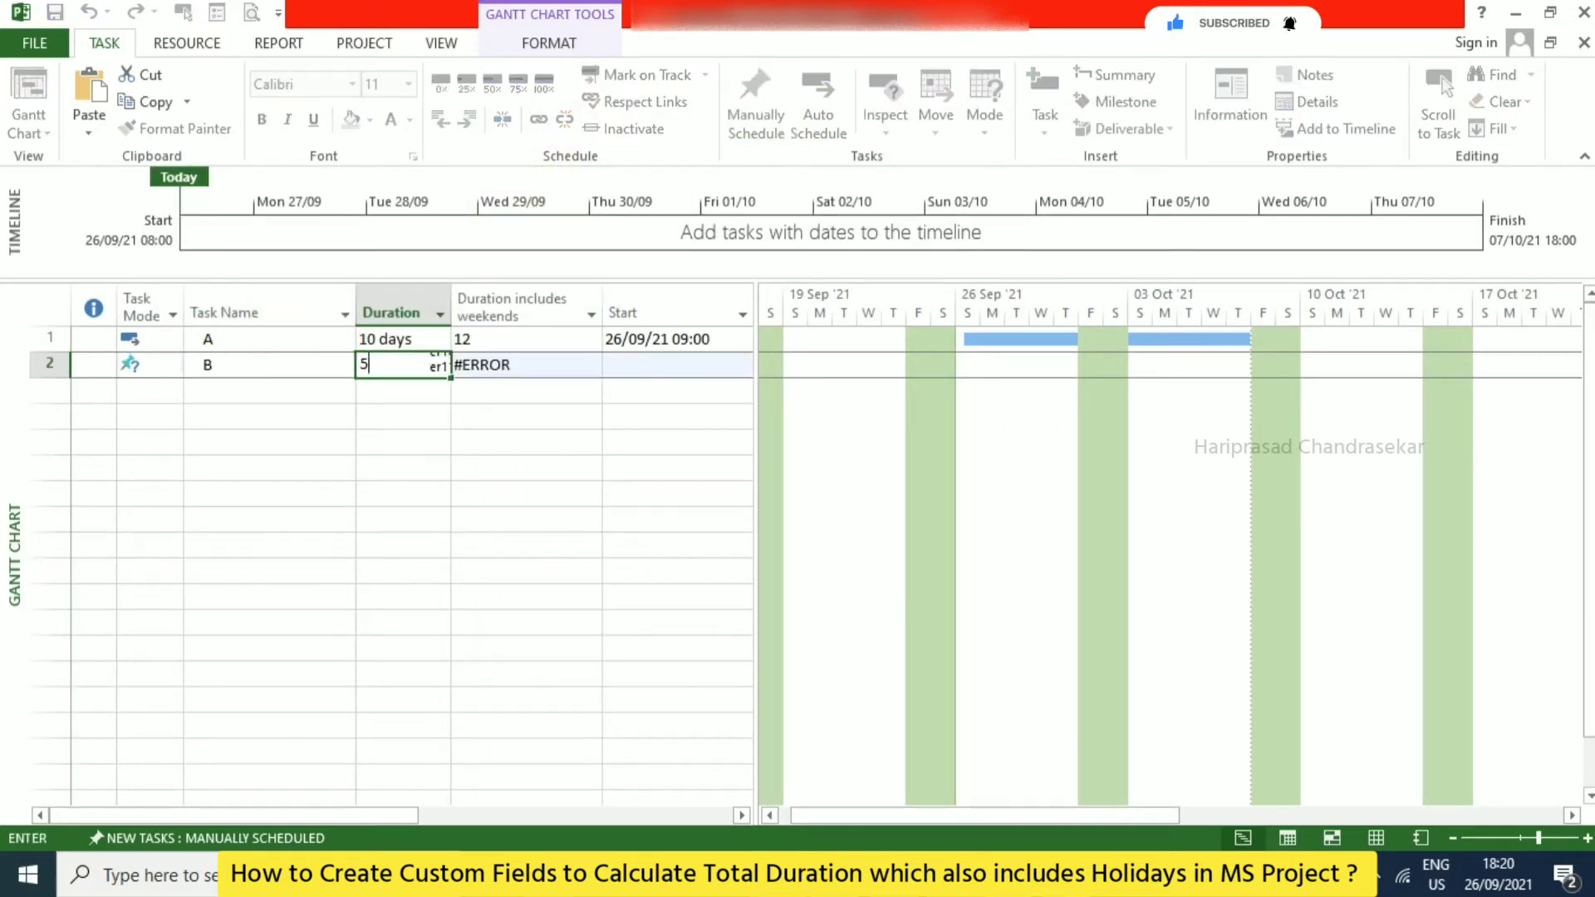
{"action": "key", "text": "Tab"}
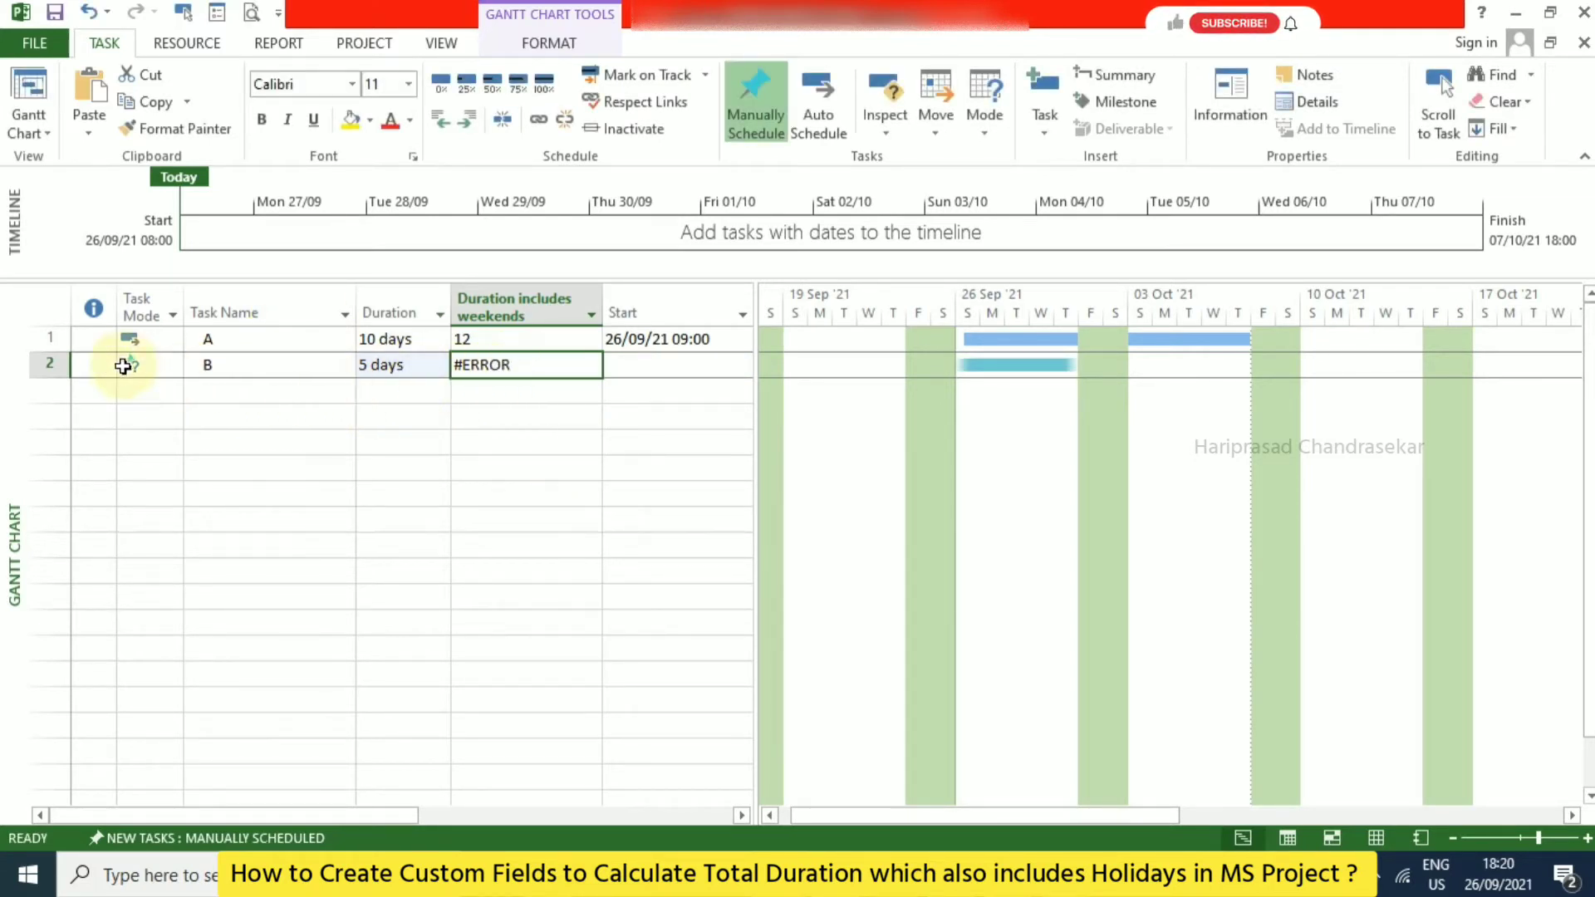
{"action": "left_click", "coordinate": [823, 100]}
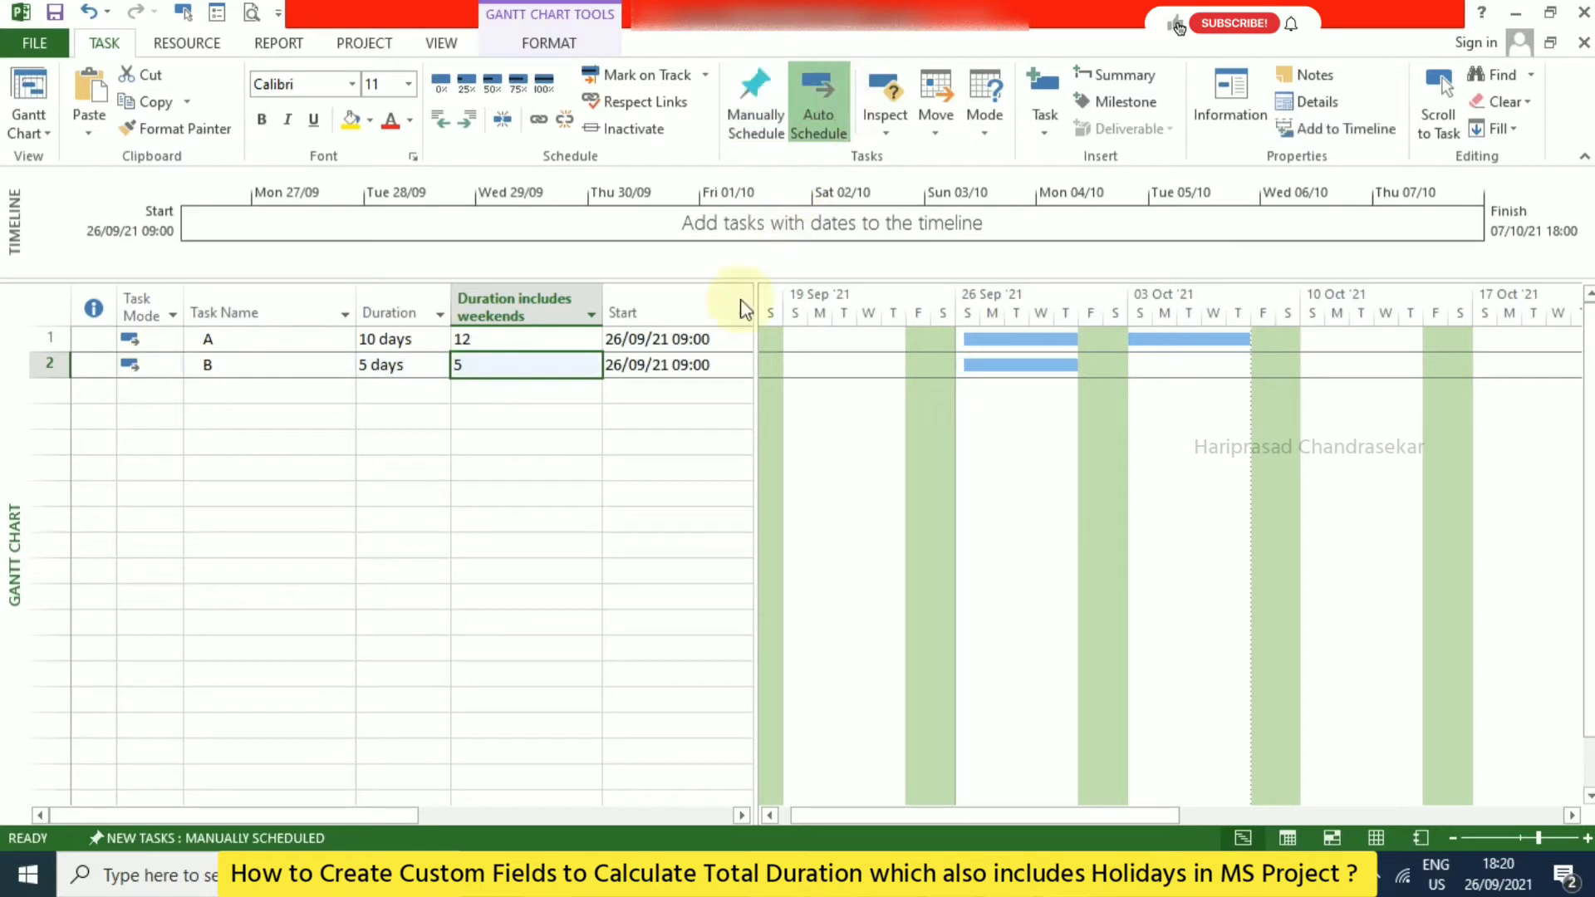
{"action": "left_click", "coordinate": [527, 370]}
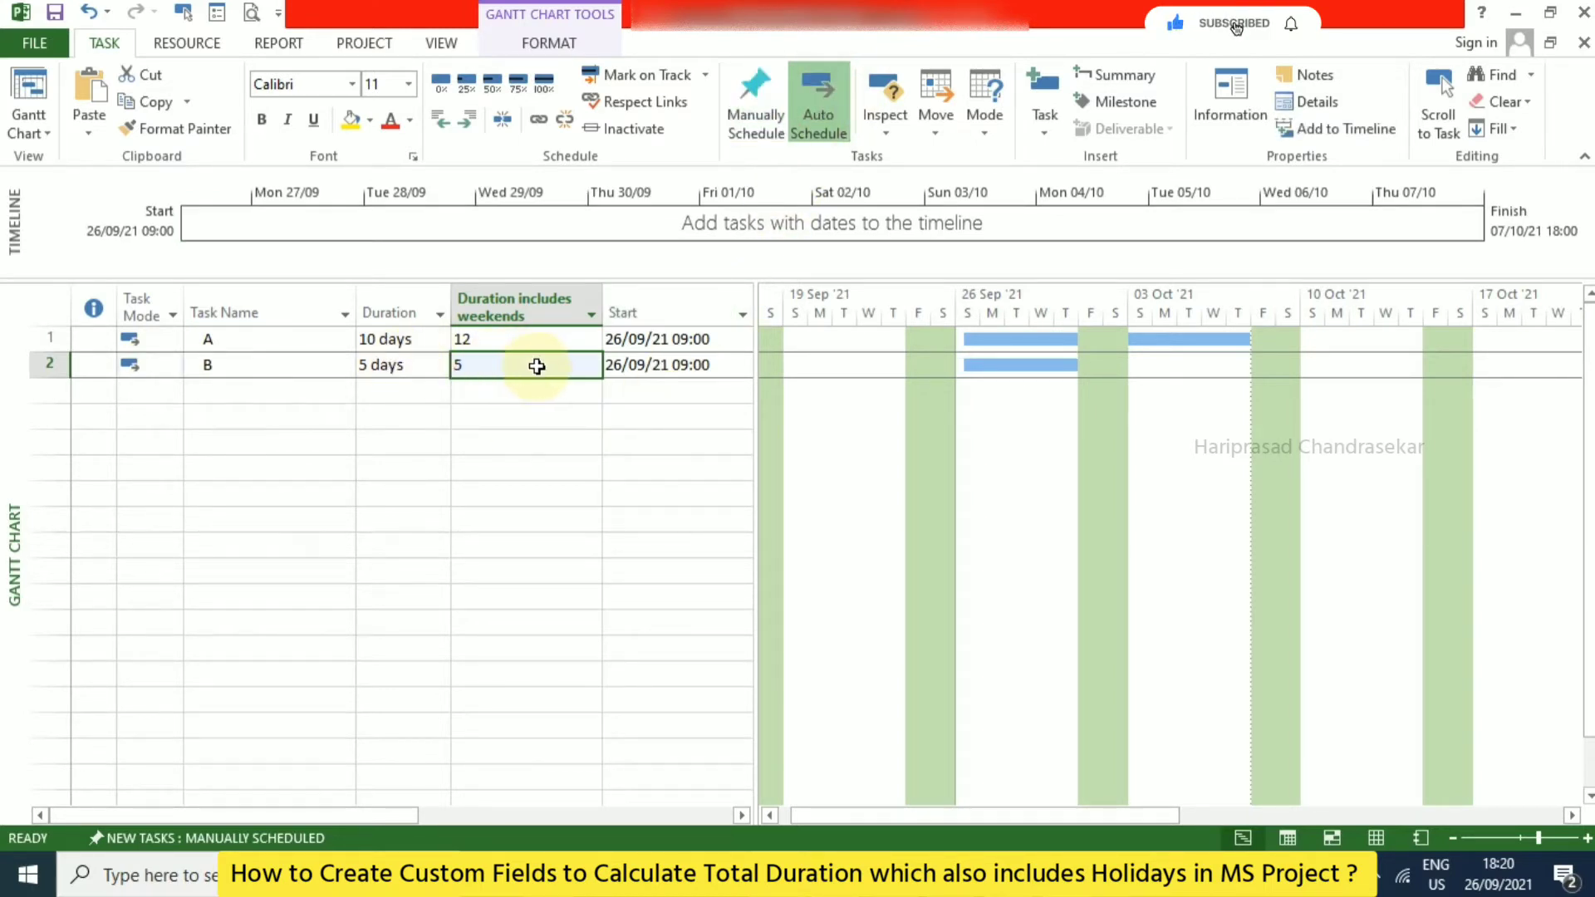
{"action": "left_click", "coordinate": [417, 373]}
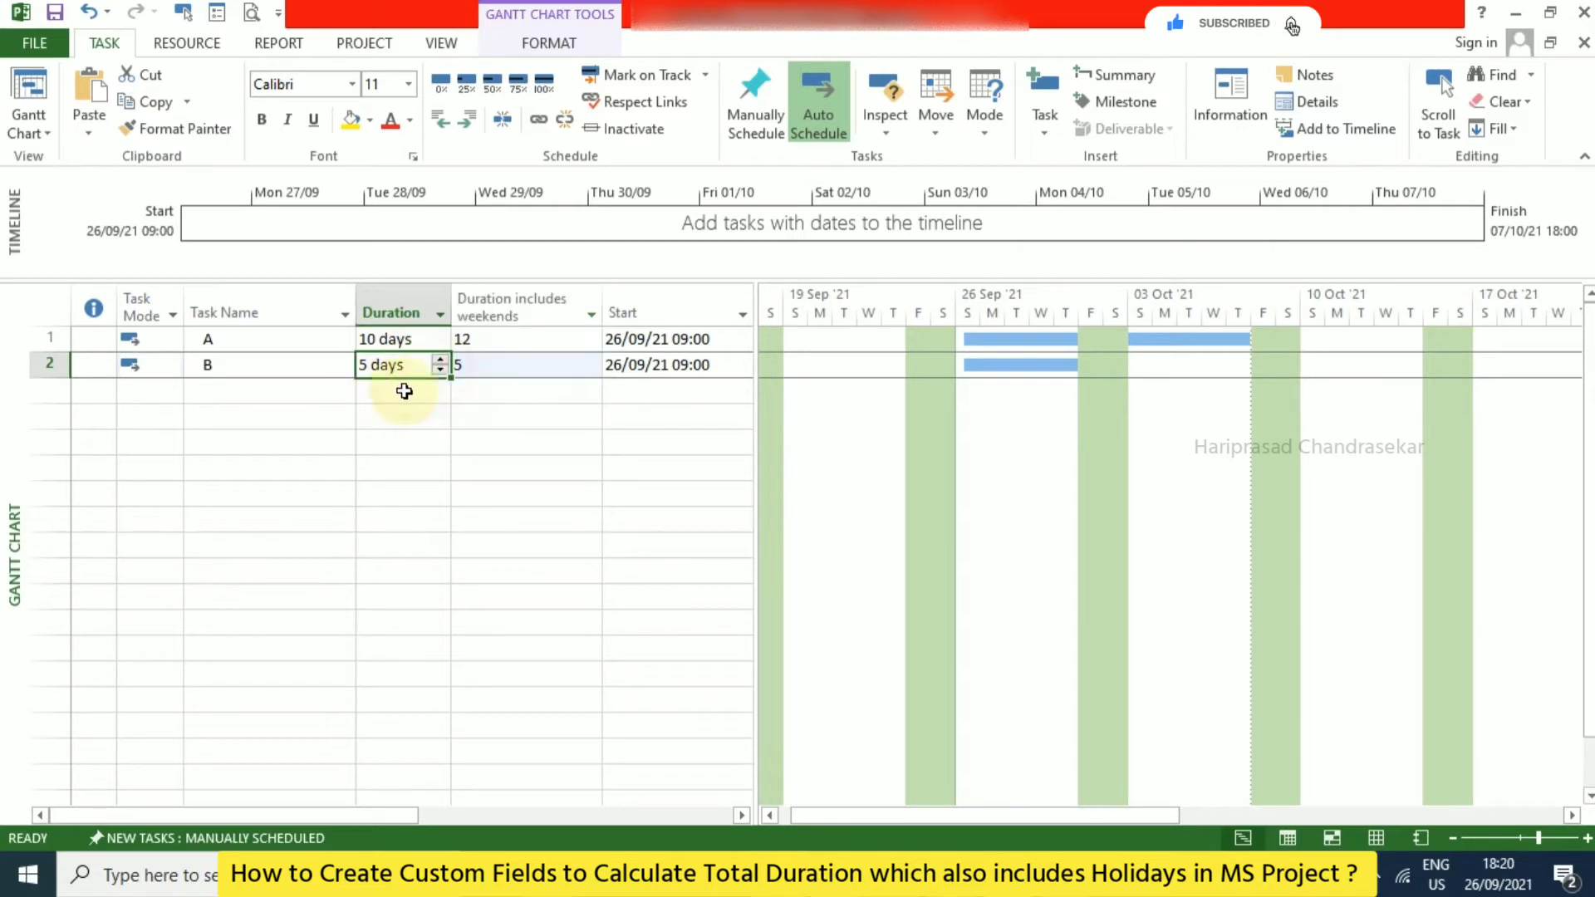
{"action": "type", "text": "20"}
{"action": "key", "text": "Tab"}
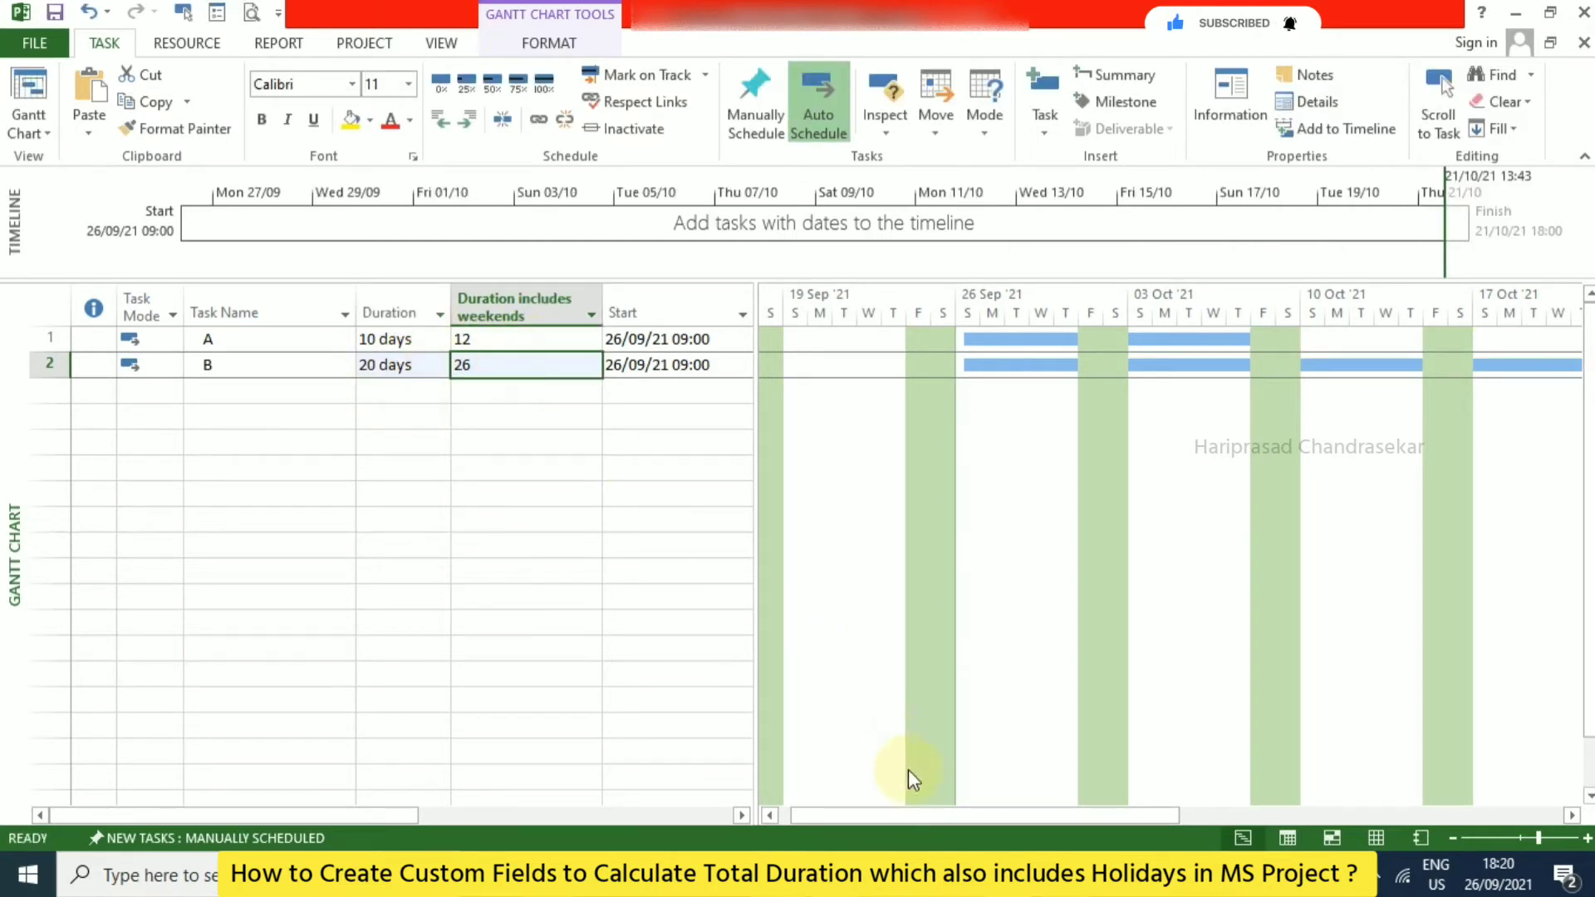
{"action": "left_click_drag", "start_coordinate": [925, 818], "coordinate": [995, 818]}
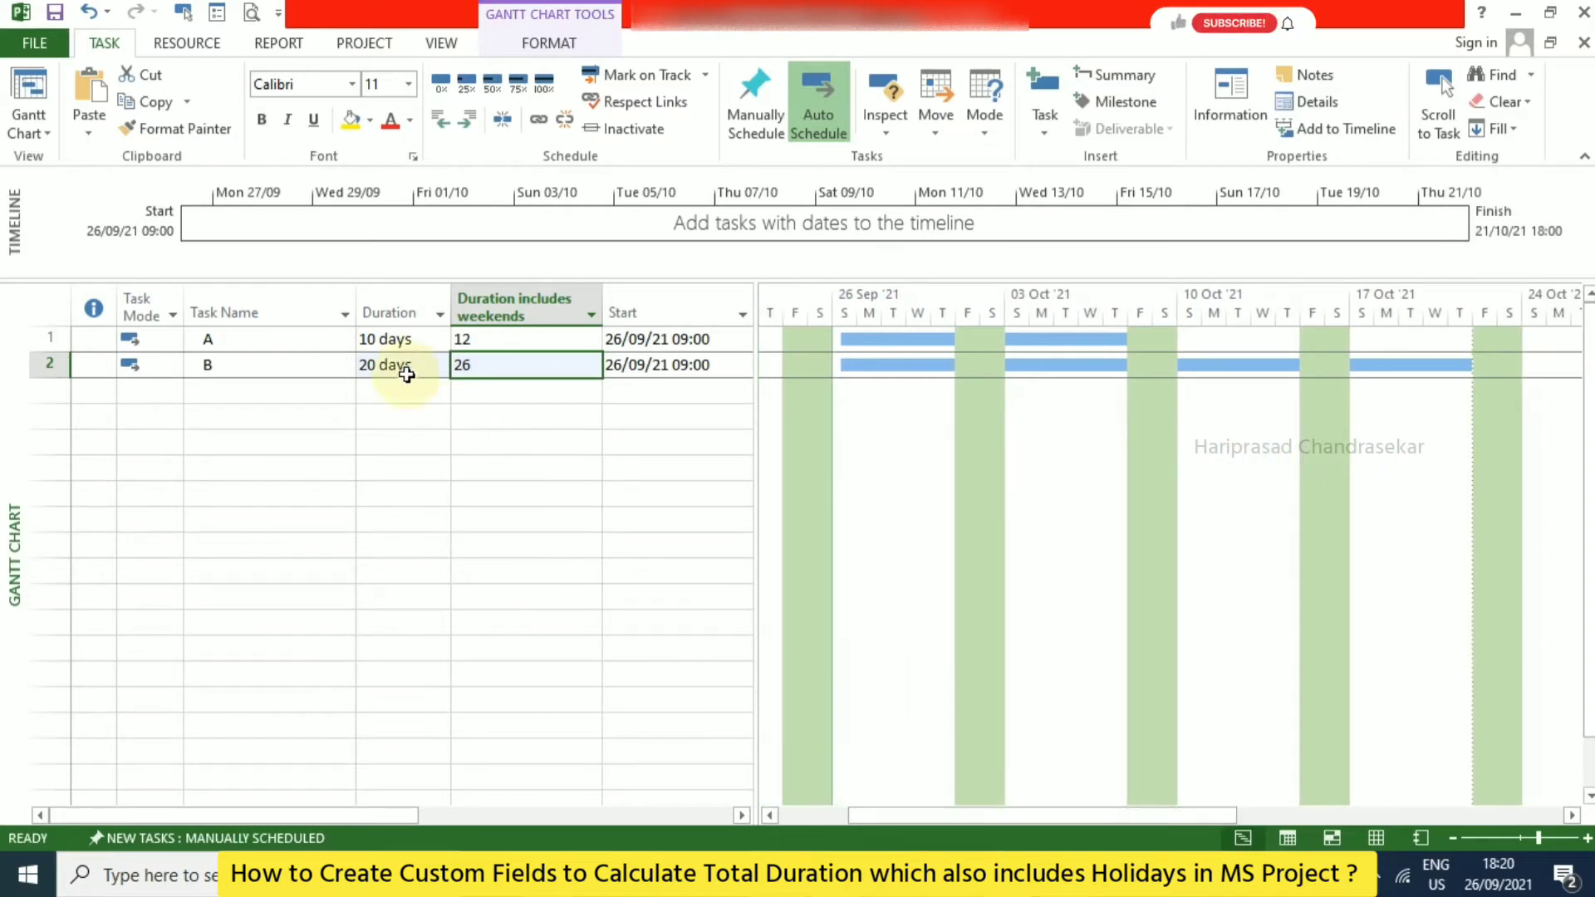
Add task C with a 30-day duration and make it auto-scheduled.
{"action": "left_click", "coordinate": [232, 392]}
{"action": "type", "text": "C"}
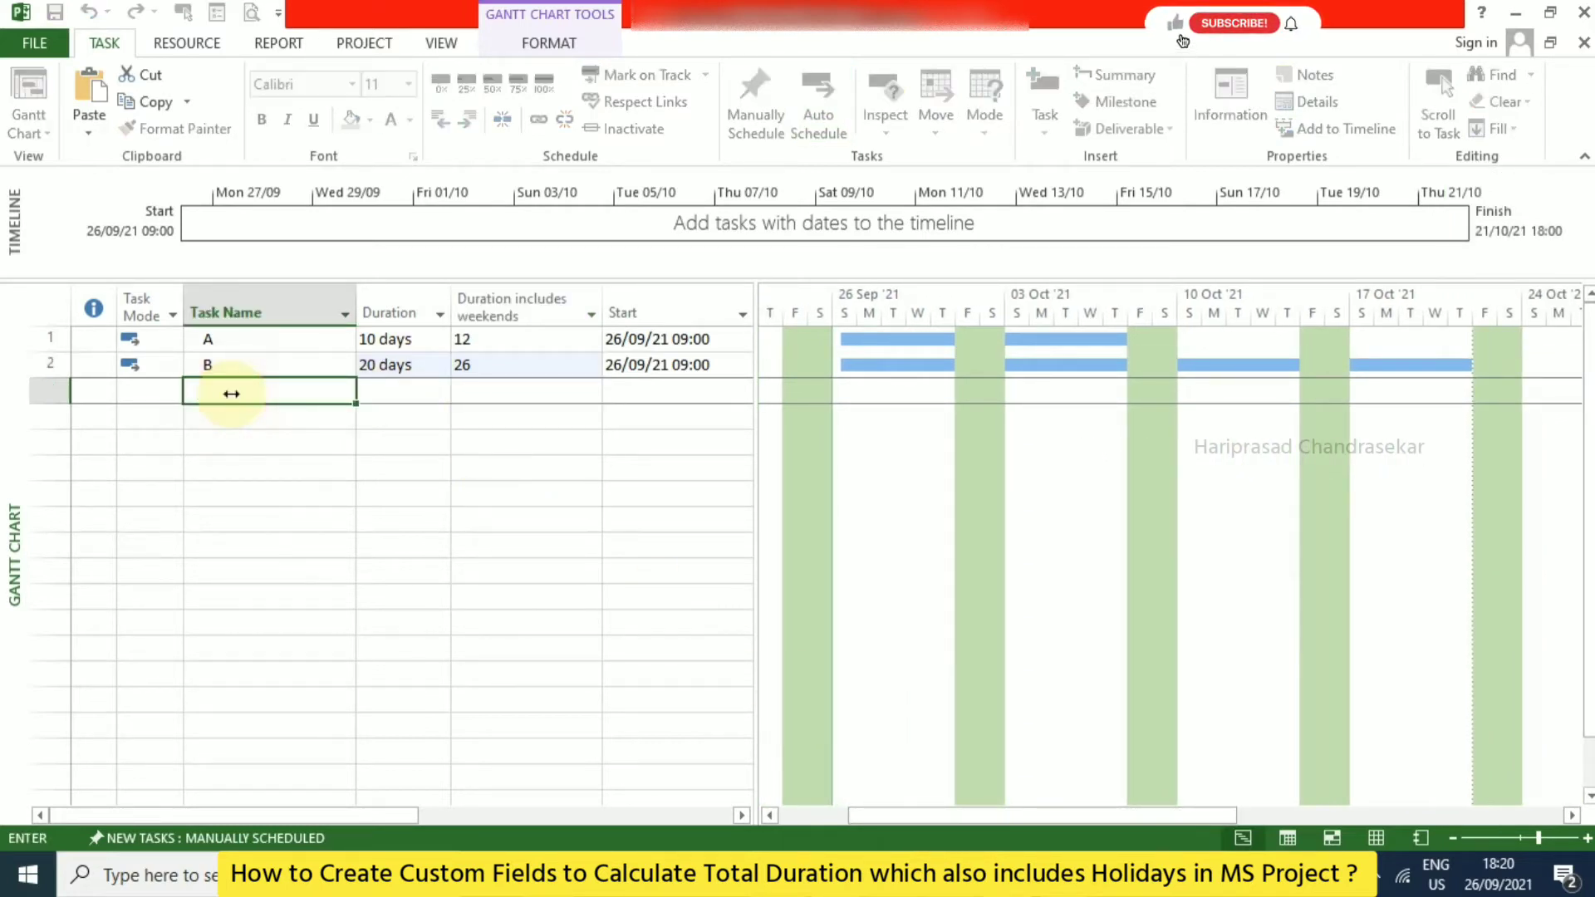
{"action": "key", "text": "Tab"}
{"action": "type", "text": "30"}
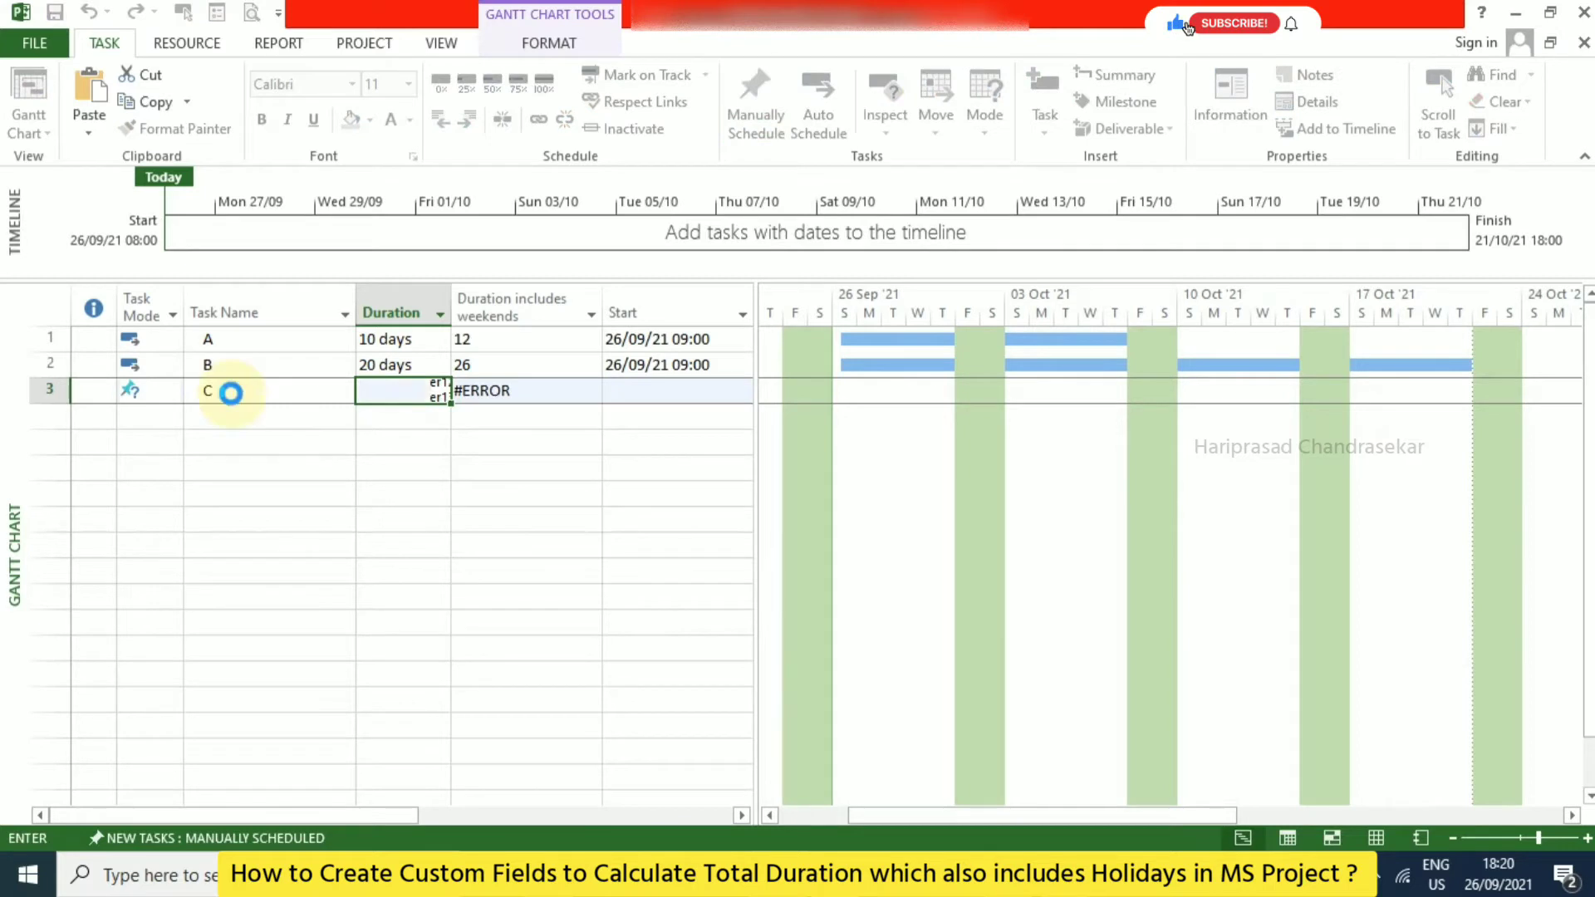
{"action": "key", "text": "Tab"}
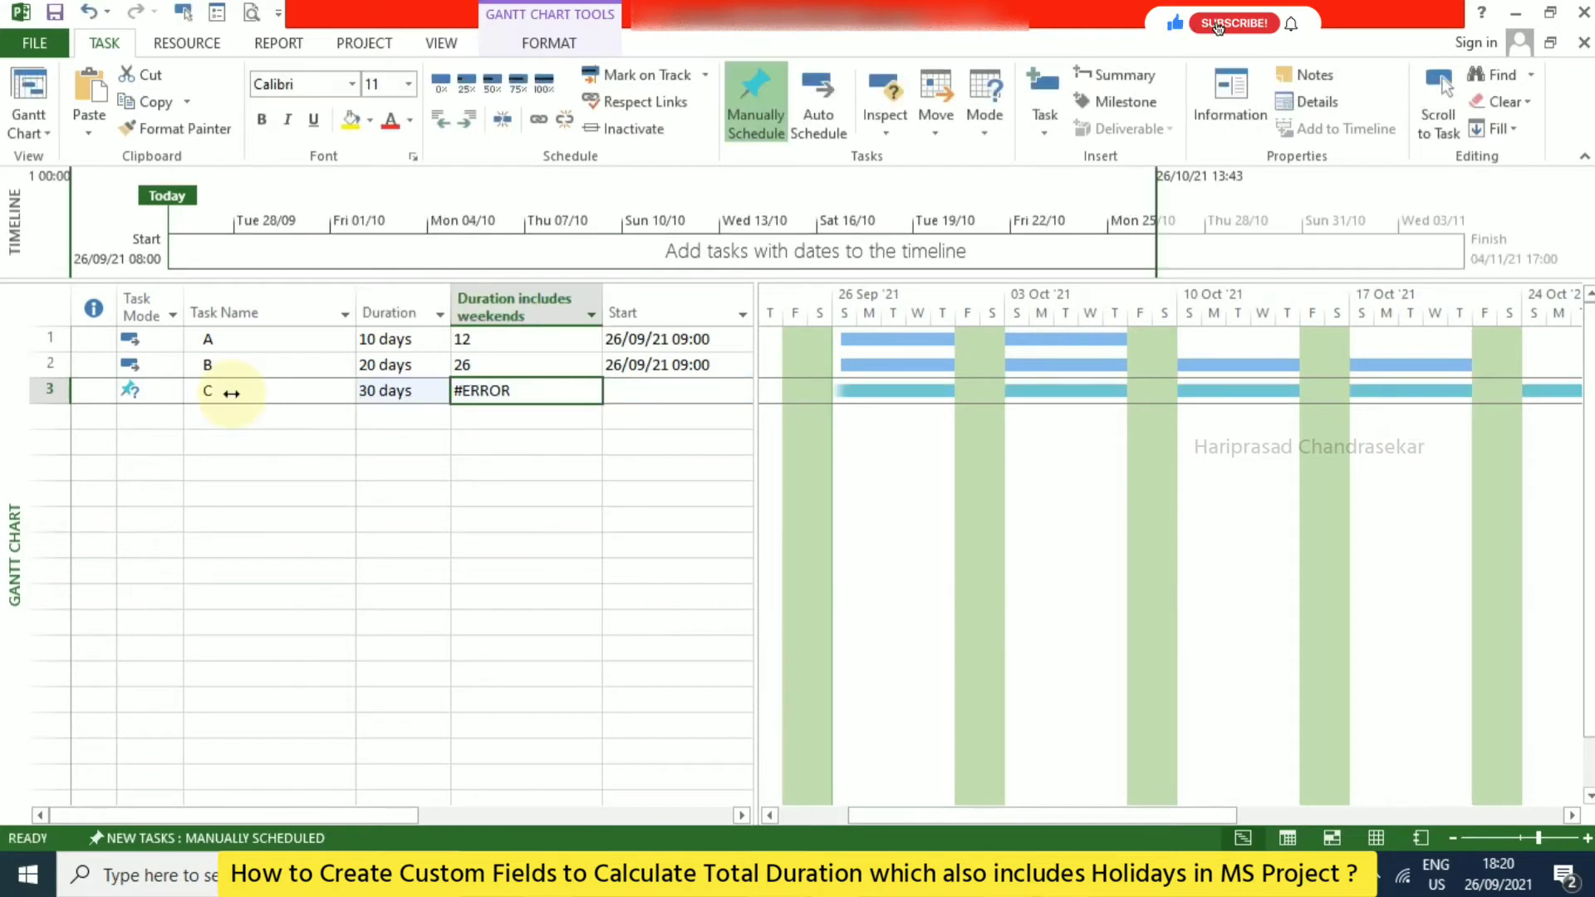
{"action": "left_click", "coordinate": [818, 103]}
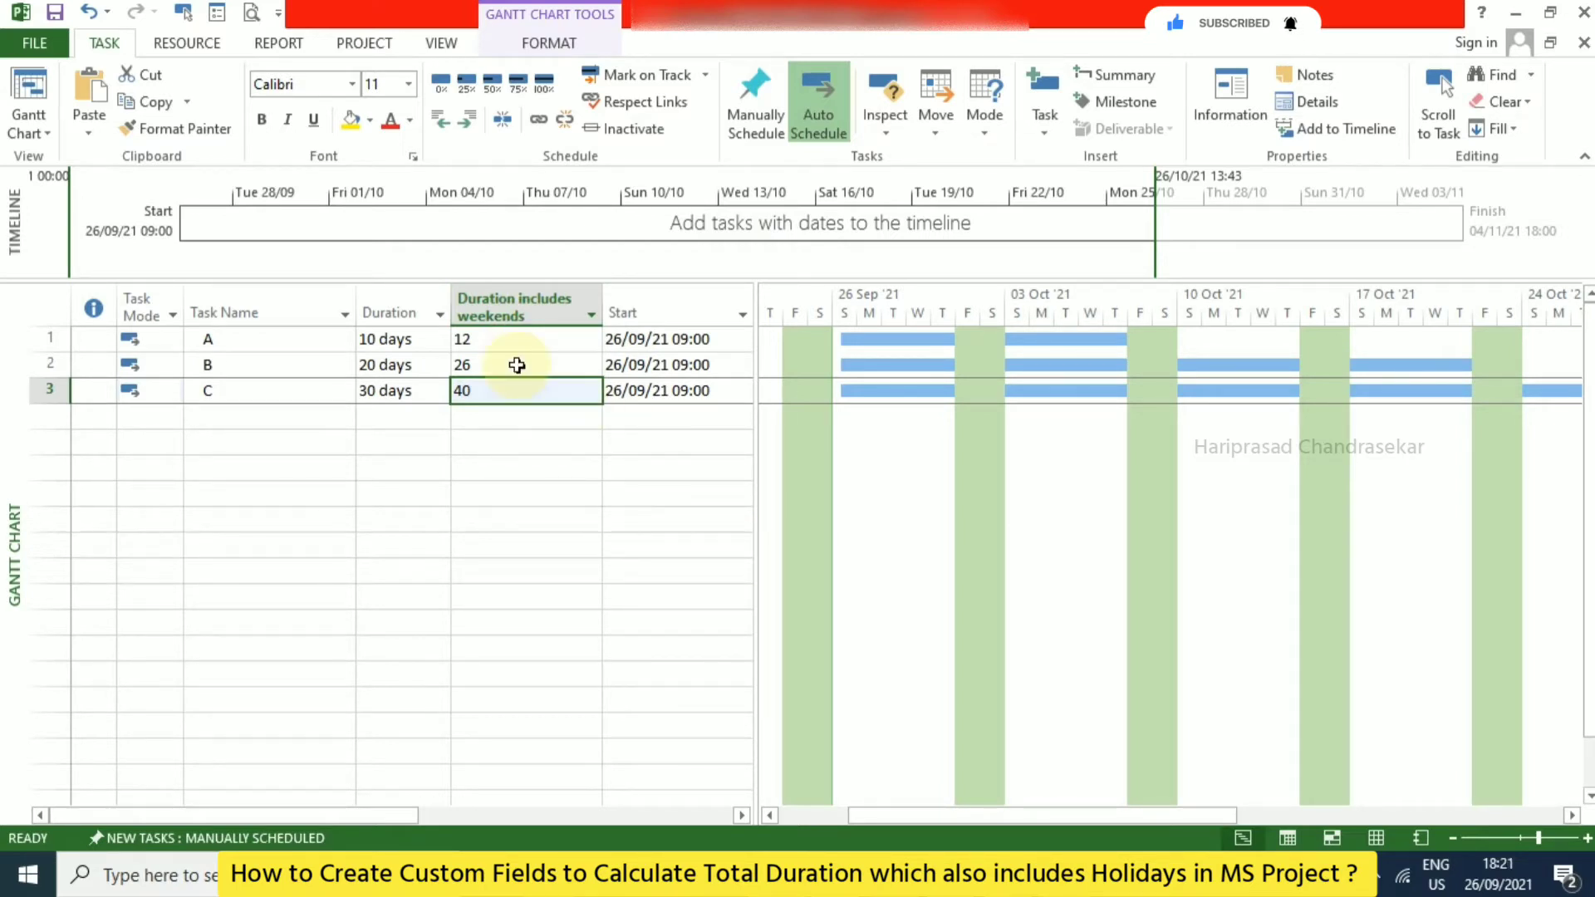
Open the Custom Fields definitions from the custom column's header menu.
{"action": "right_click", "coordinate": [536, 312]}
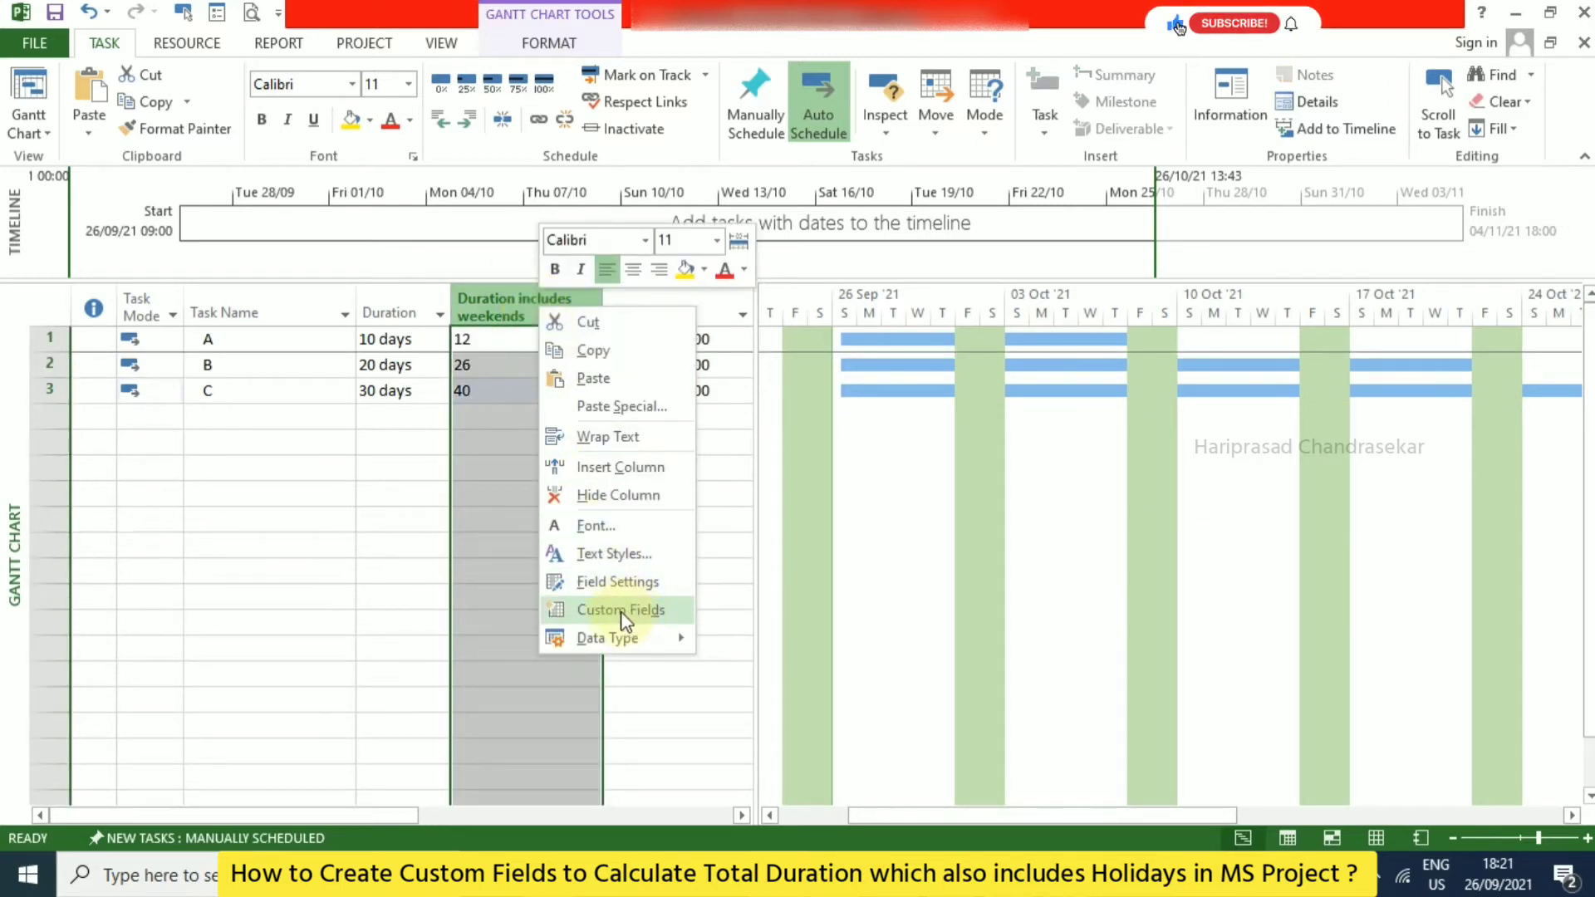
{"action": "left_click", "coordinate": [473, 391]}
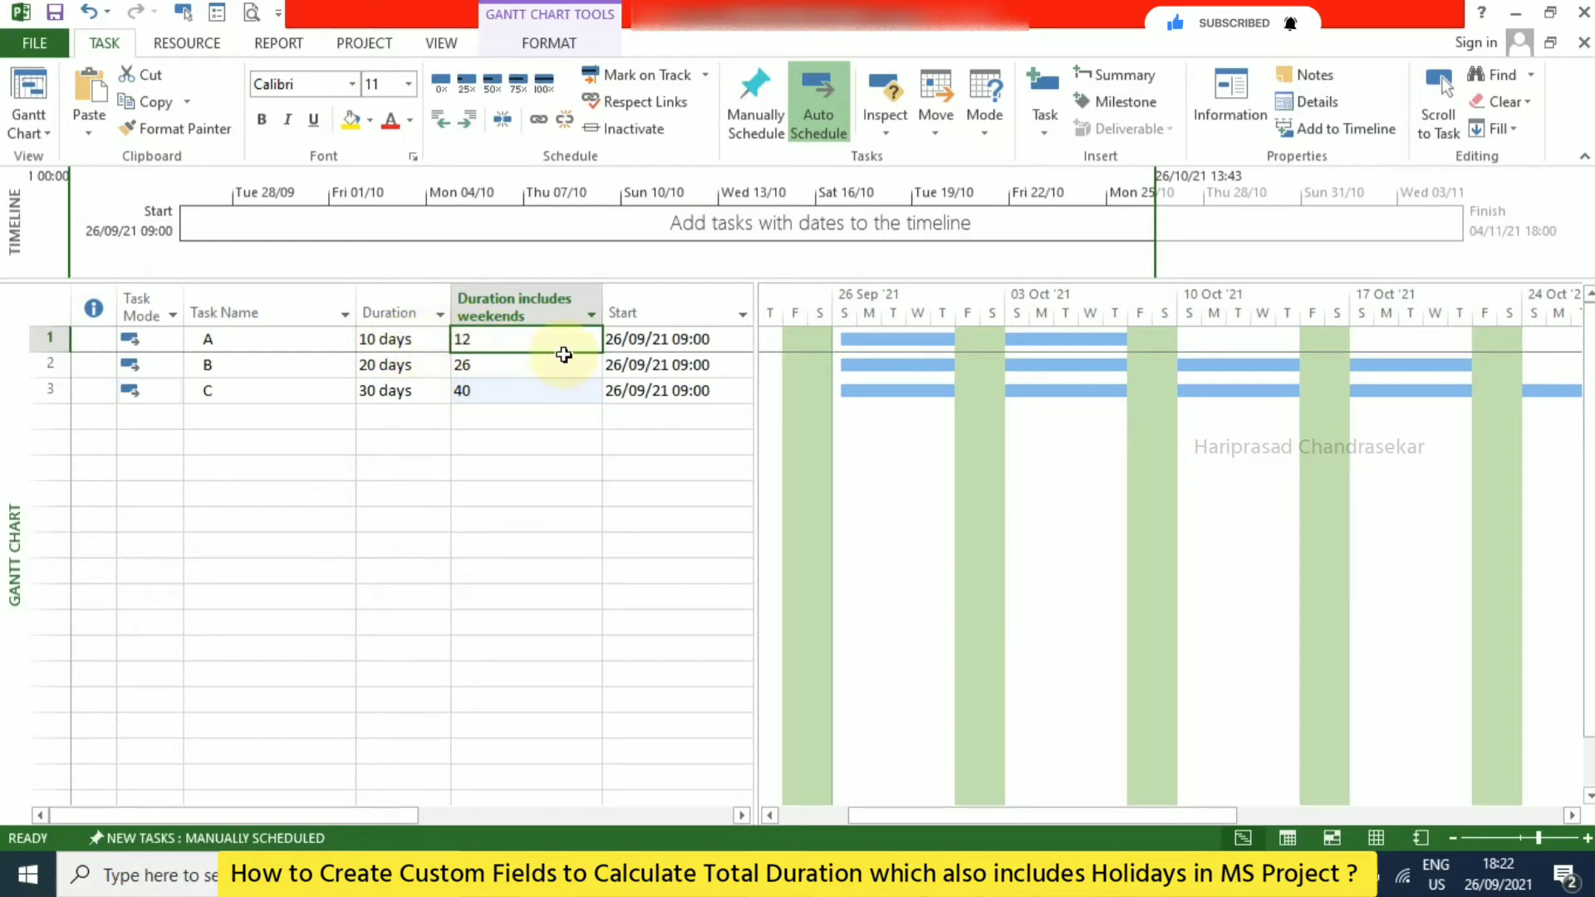
{"action": "right_click", "coordinate": [550, 312]}
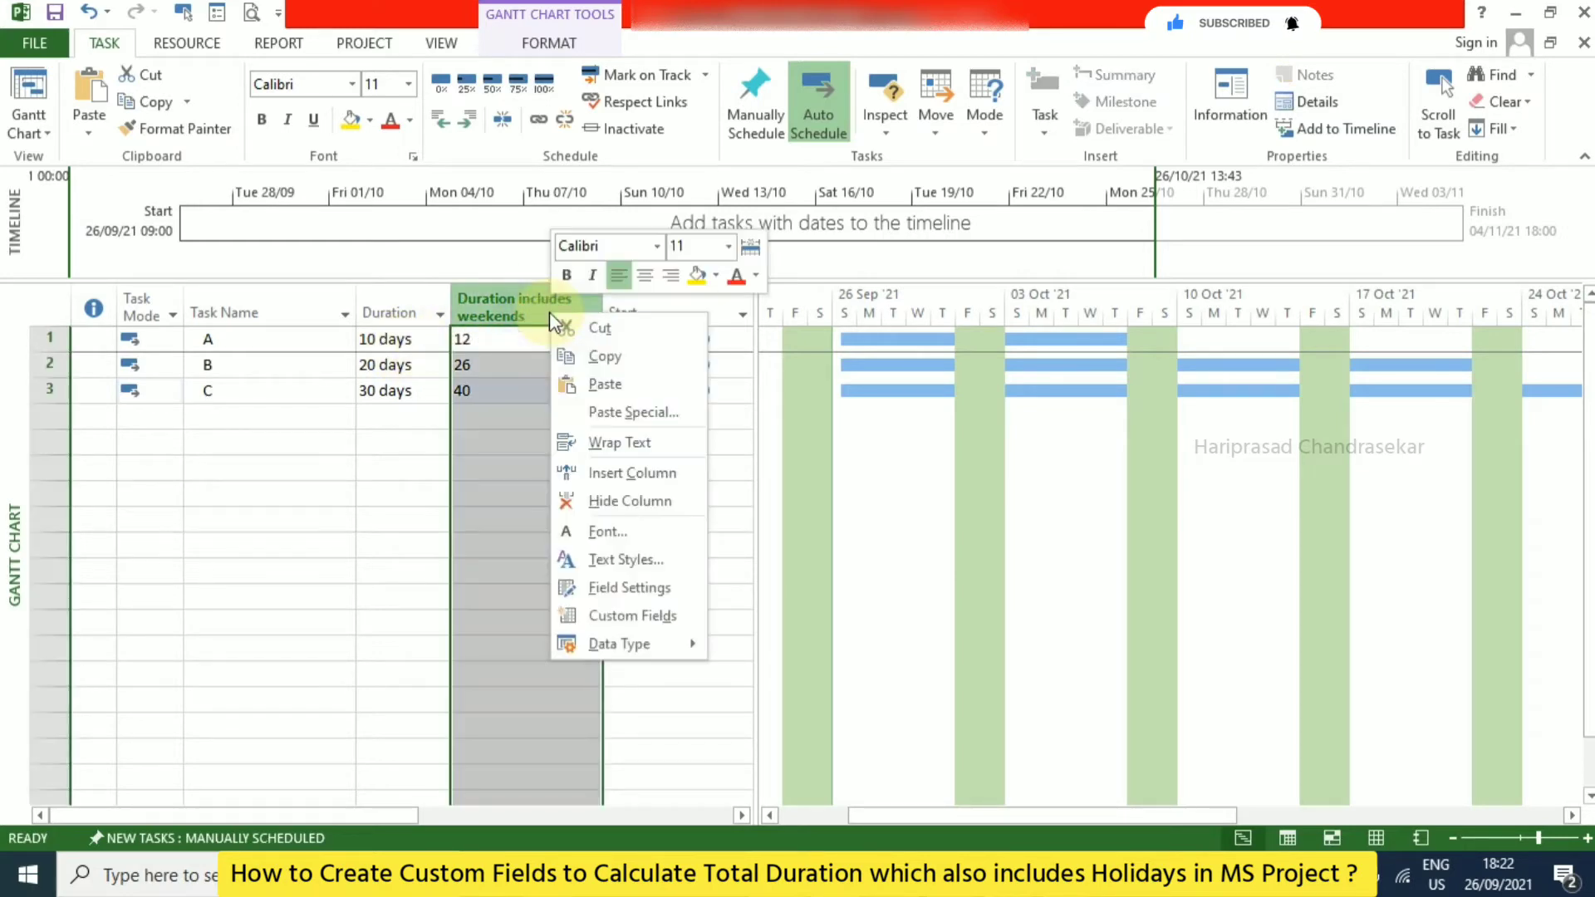
{"action": "left_click", "coordinate": [643, 616]}
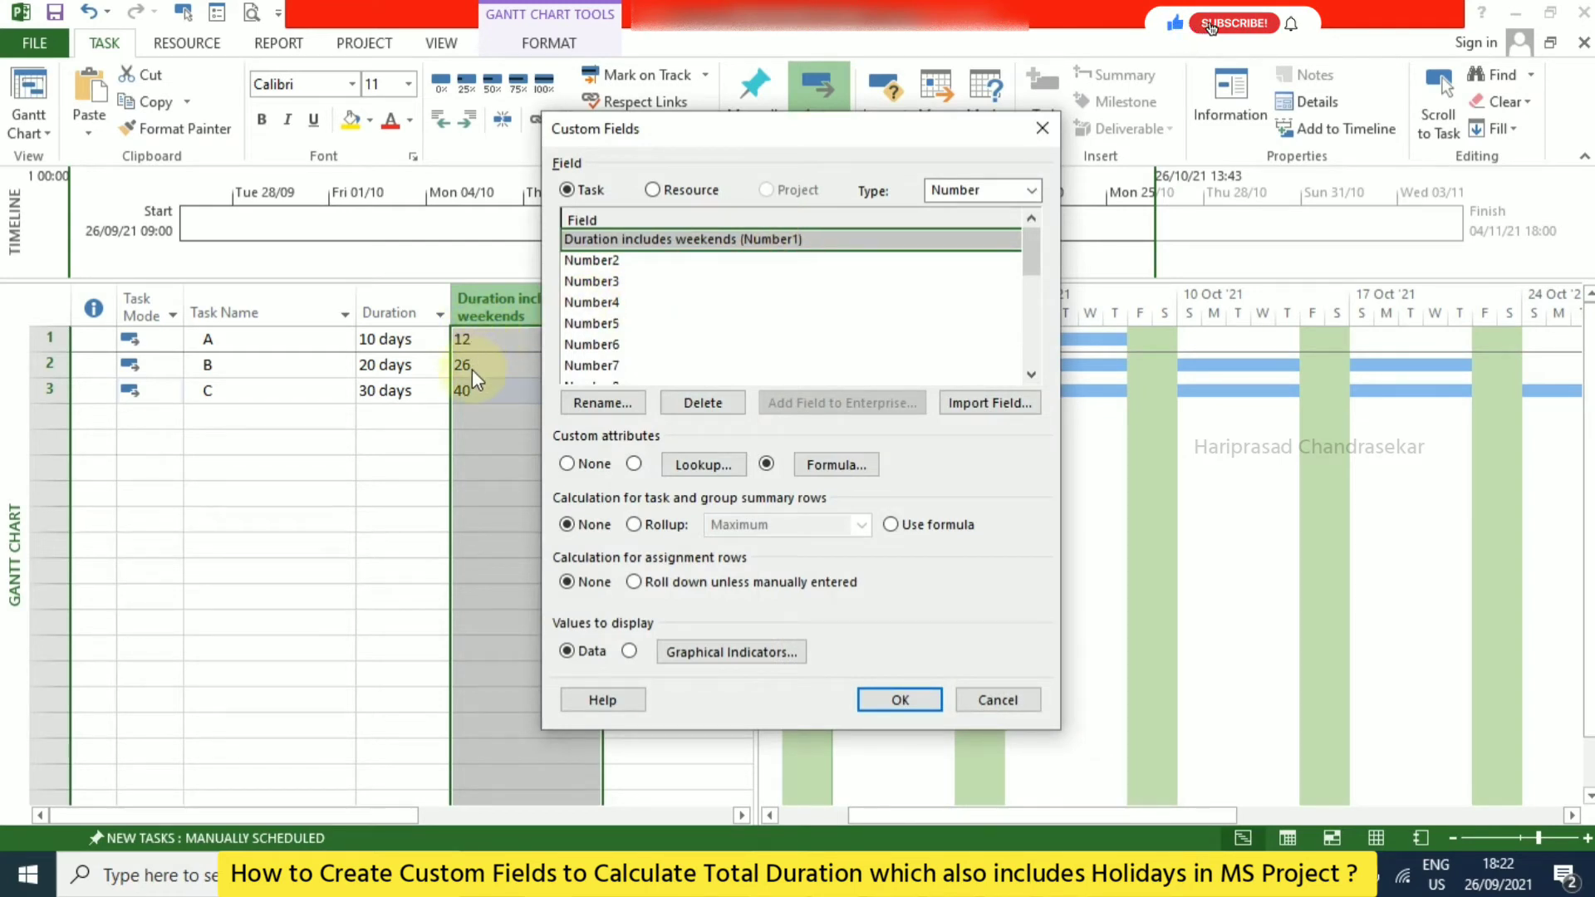
{"action": "left_click", "coordinate": [996, 698]}
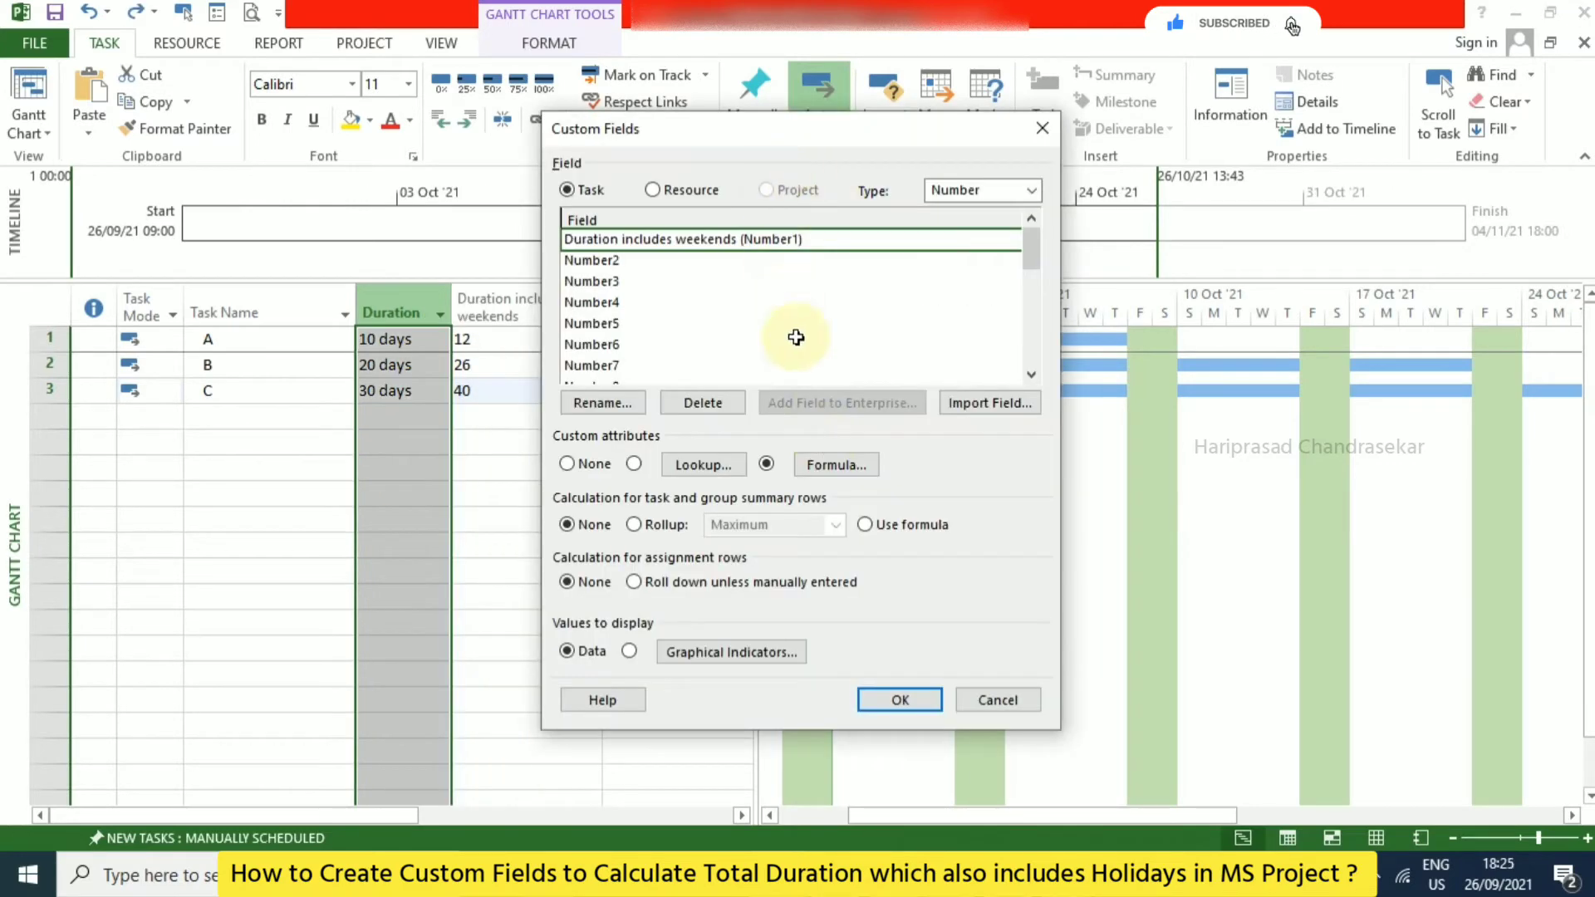
Append ' (Days)' to rename the field 'Duration includes weekends (Days)'.
{"action": "left_click", "coordinate": [638, 405]}
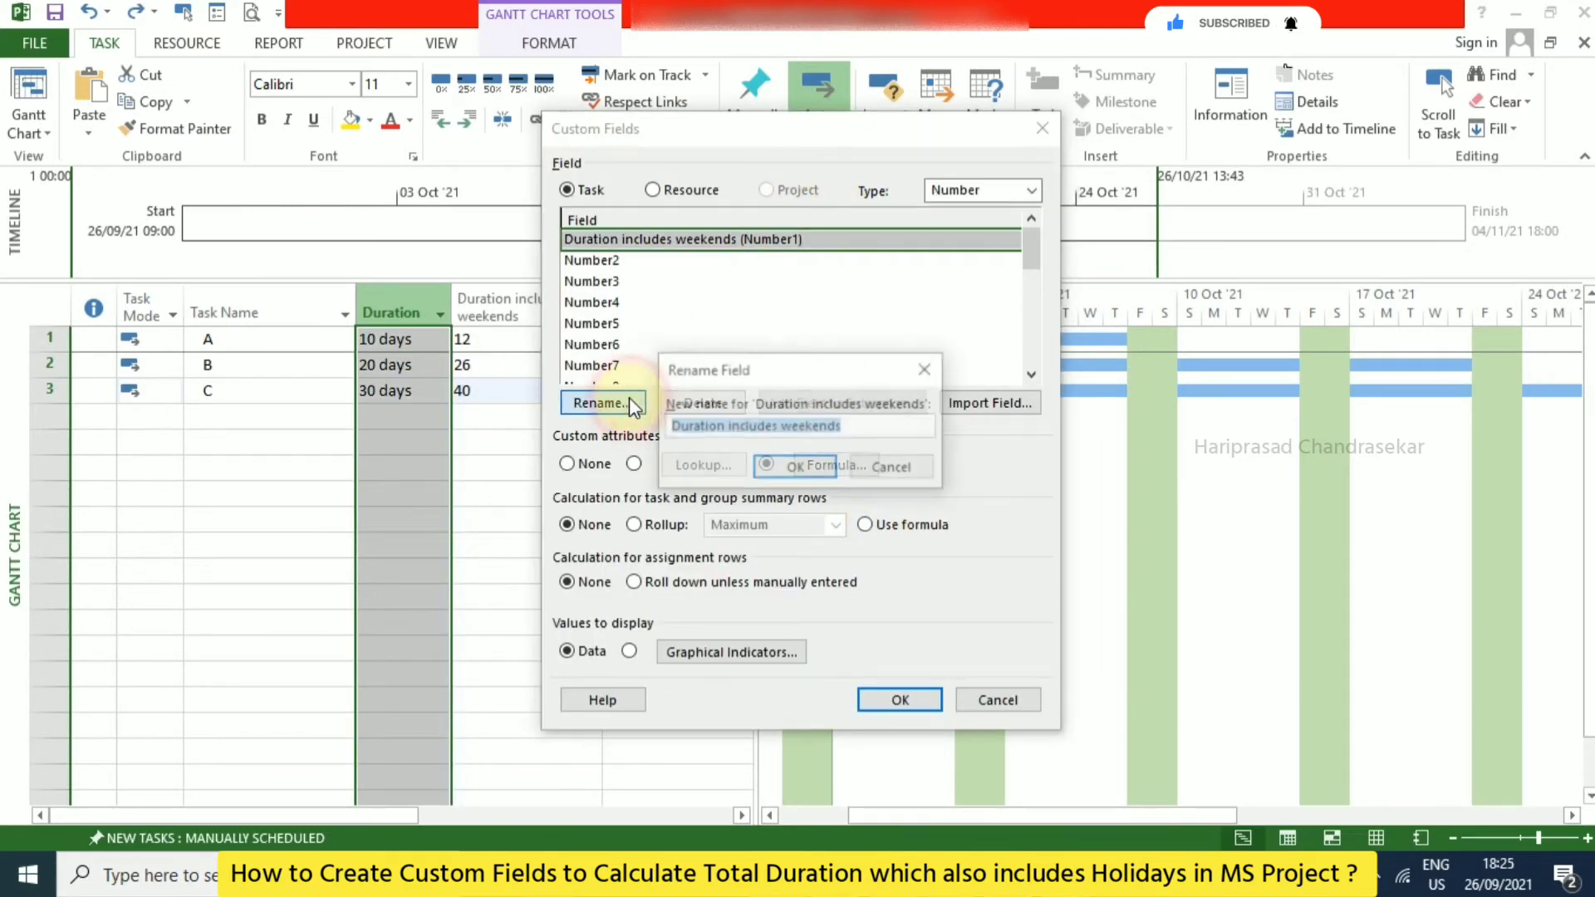
{"action": "left_click", "coordinate": [867, 424]}
{"action": "type", "text": "(Days)"}
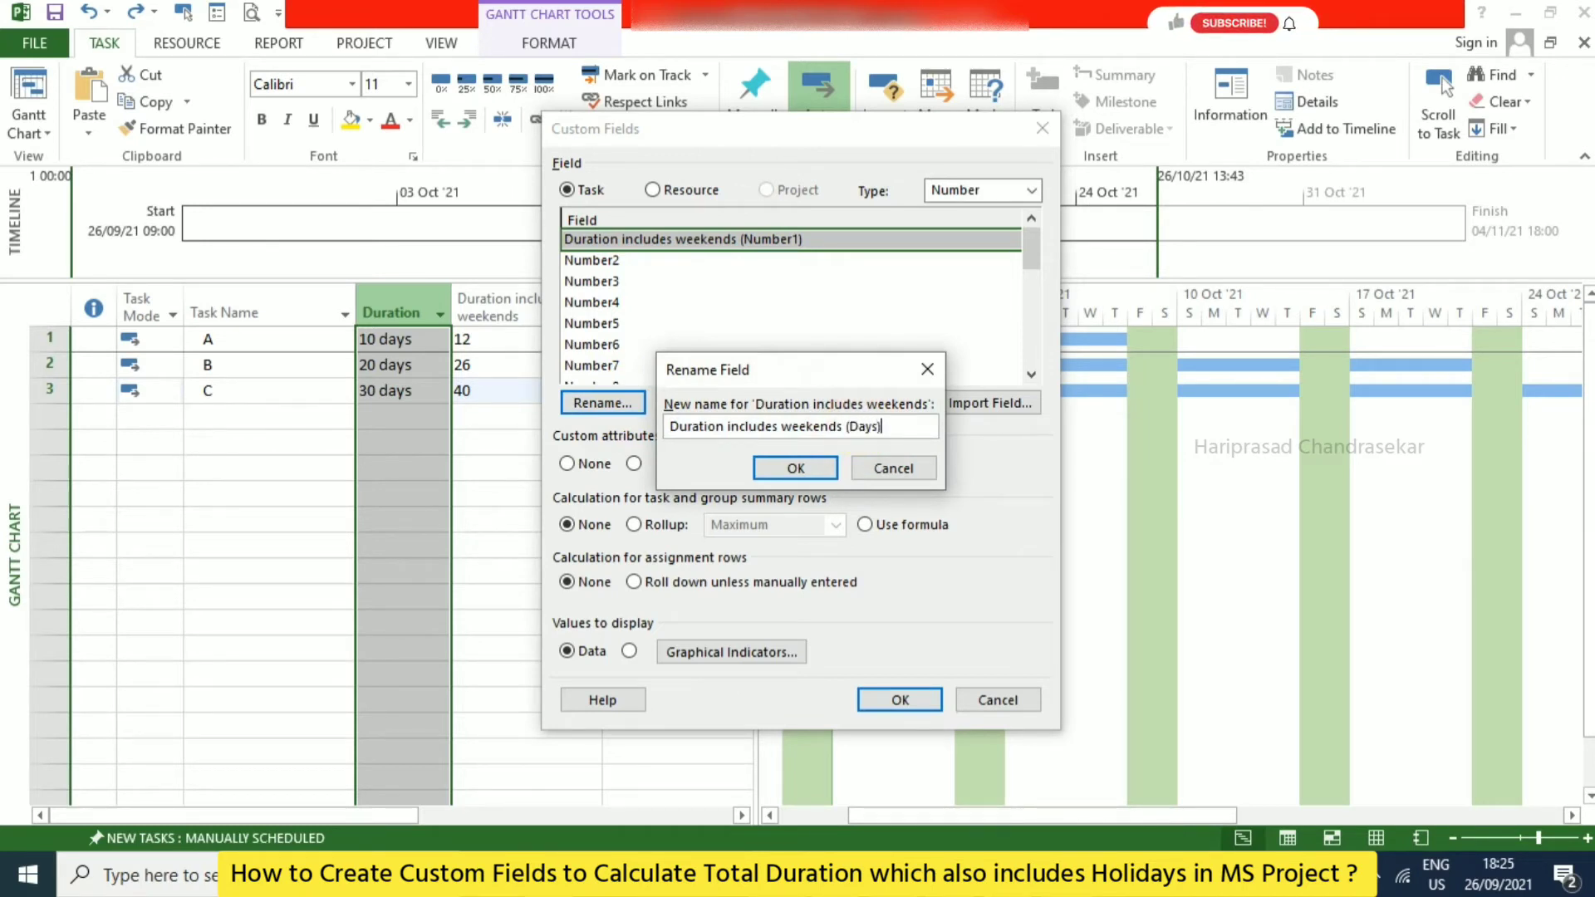
{"action": "left_click", "coordinate": [819, 466]}
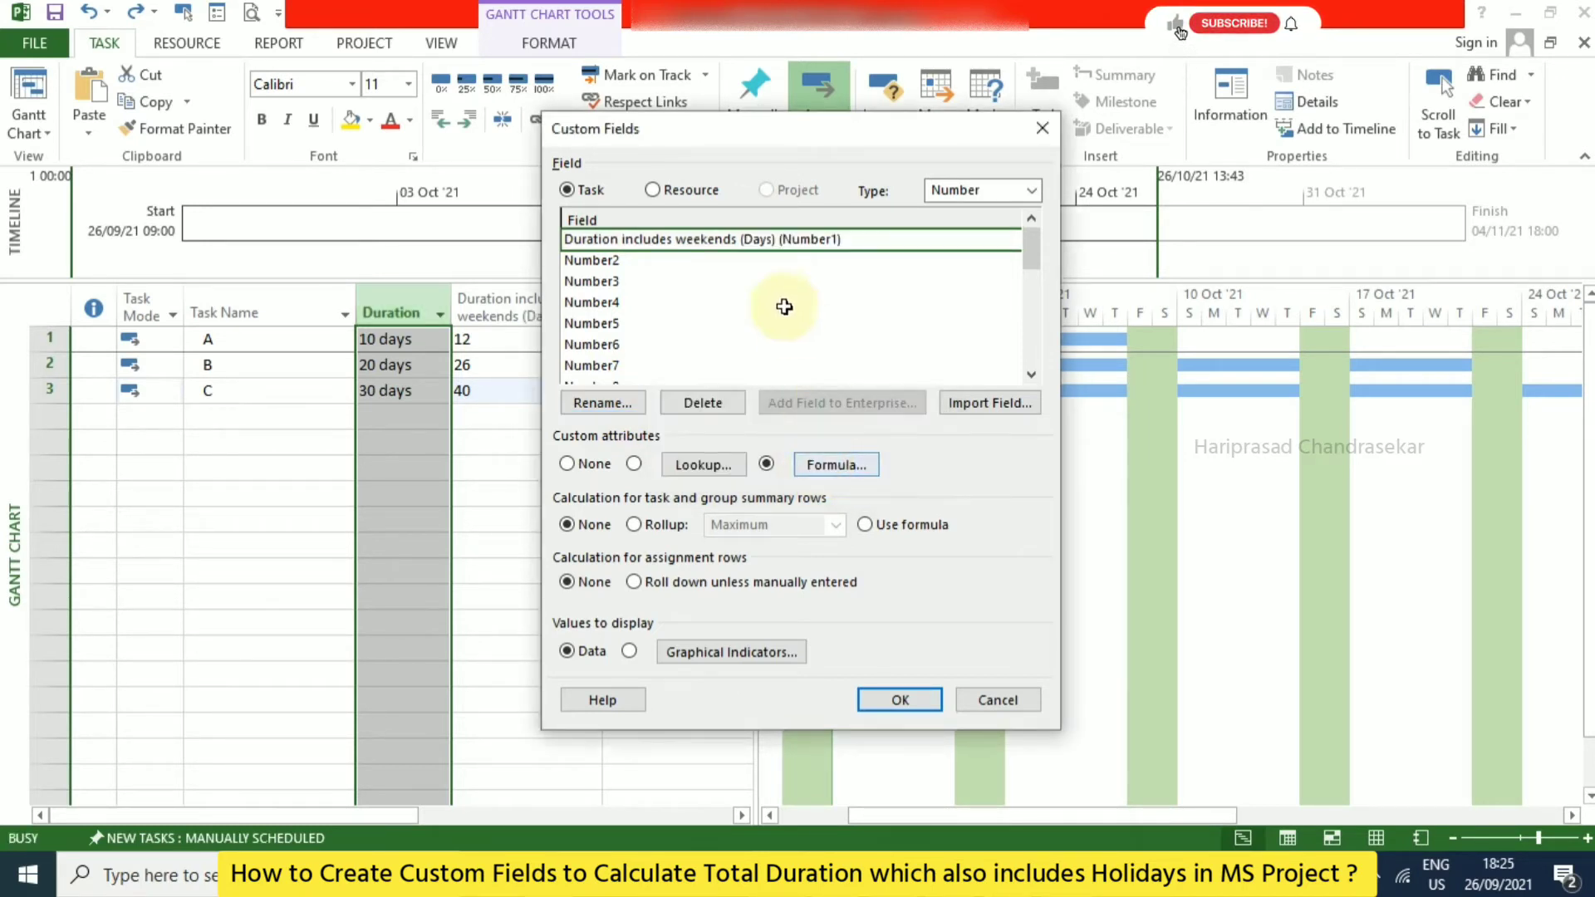
{"action": "left_click_drag", "start_coordinate": [676, 132], "coordinate": [882, 125]}
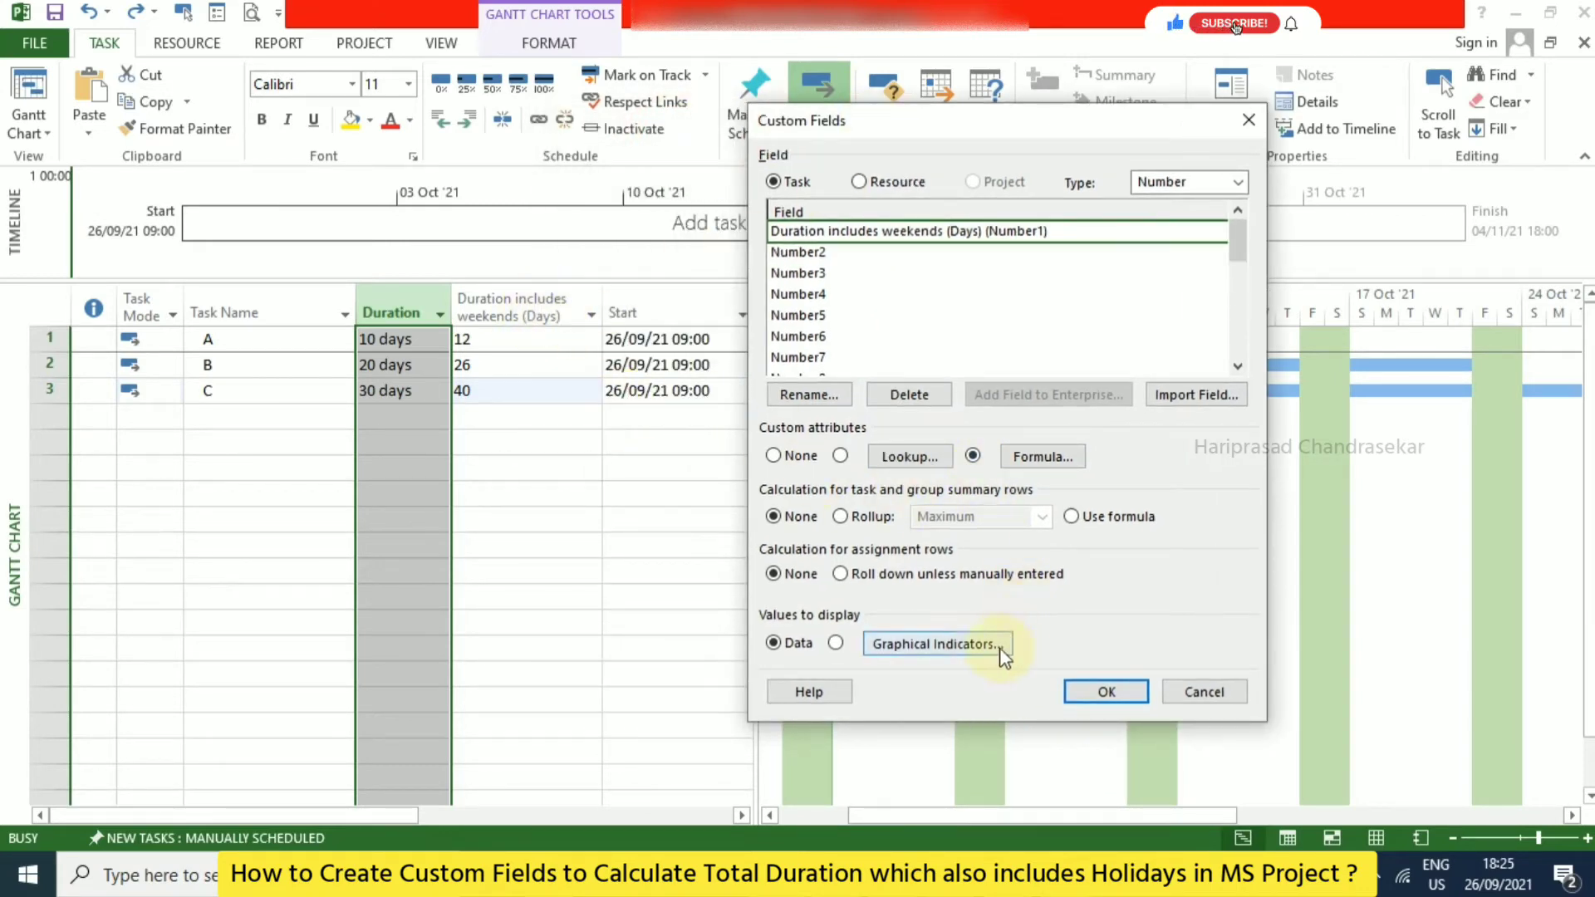
Enter DateDiff("d",[Start],[Finish])+1 as the renamed field's formula and confirm it.
{"action": "left_click", "coordinate": [1048, 456]}
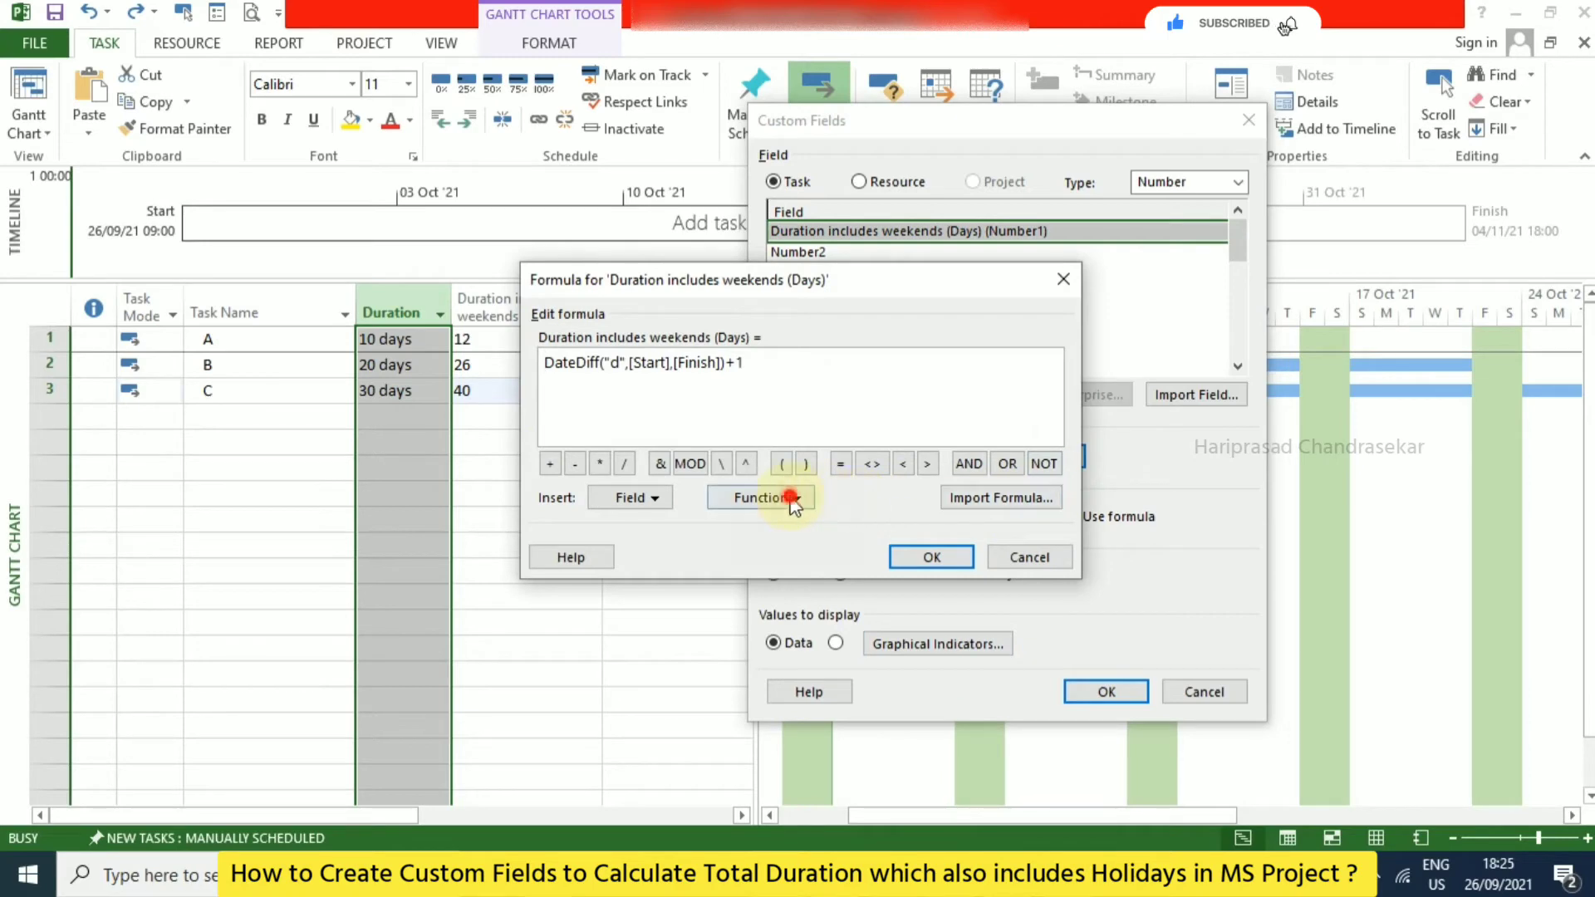
{"action": "left_click", "coordinate": [793, 499]}
{"action": "mouse_move", "coordinate": [802, 555]}
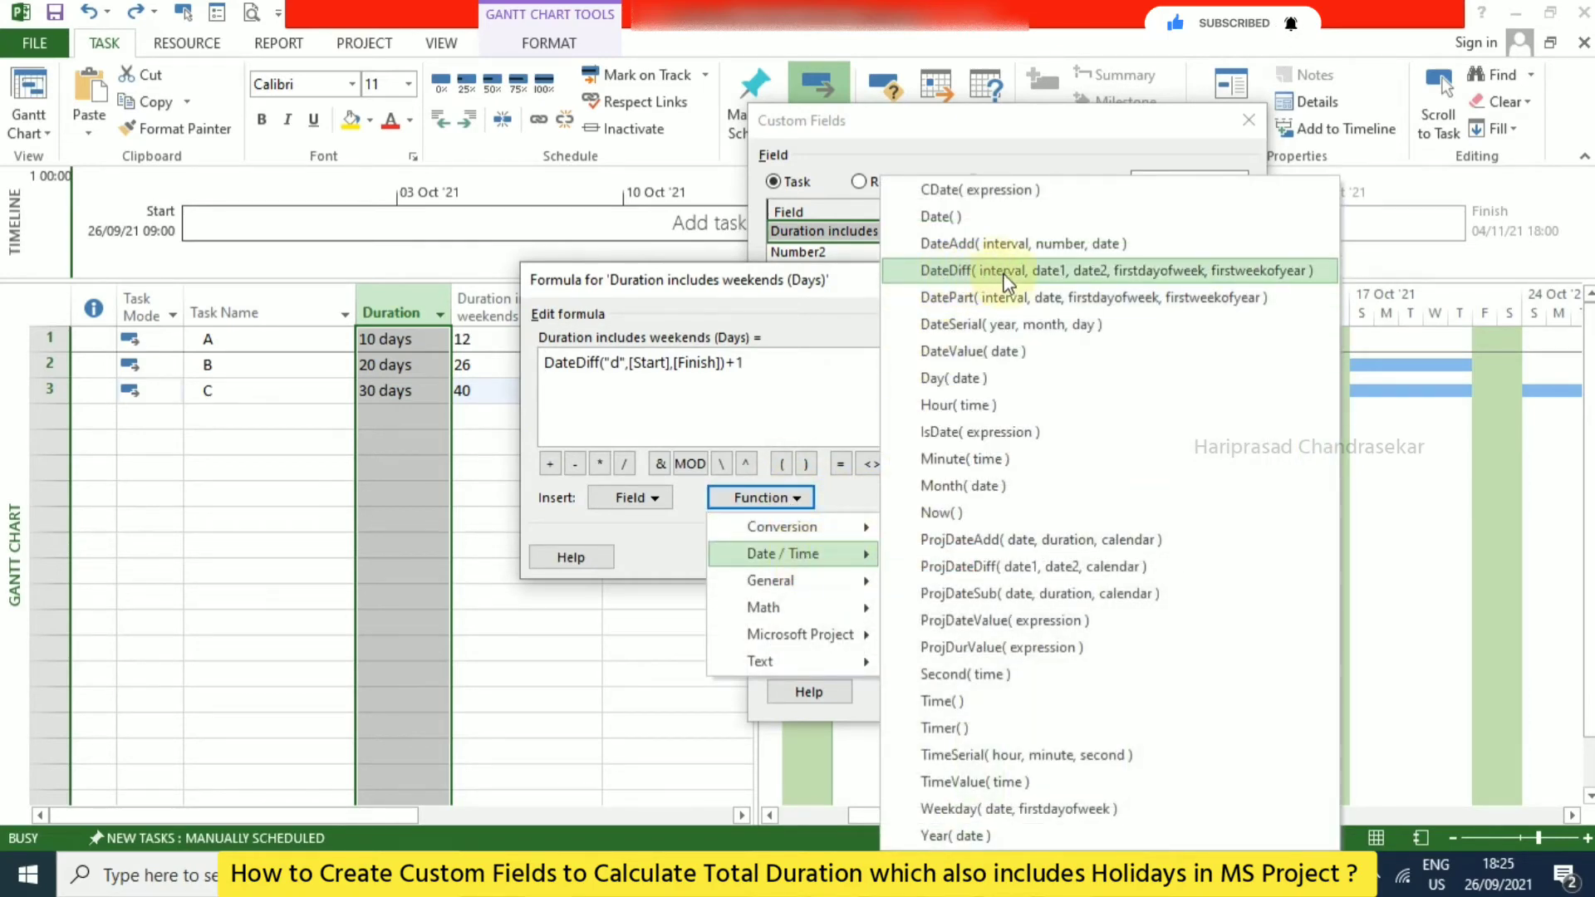
{"action": "left_click", "coordinate": [616, 366]}
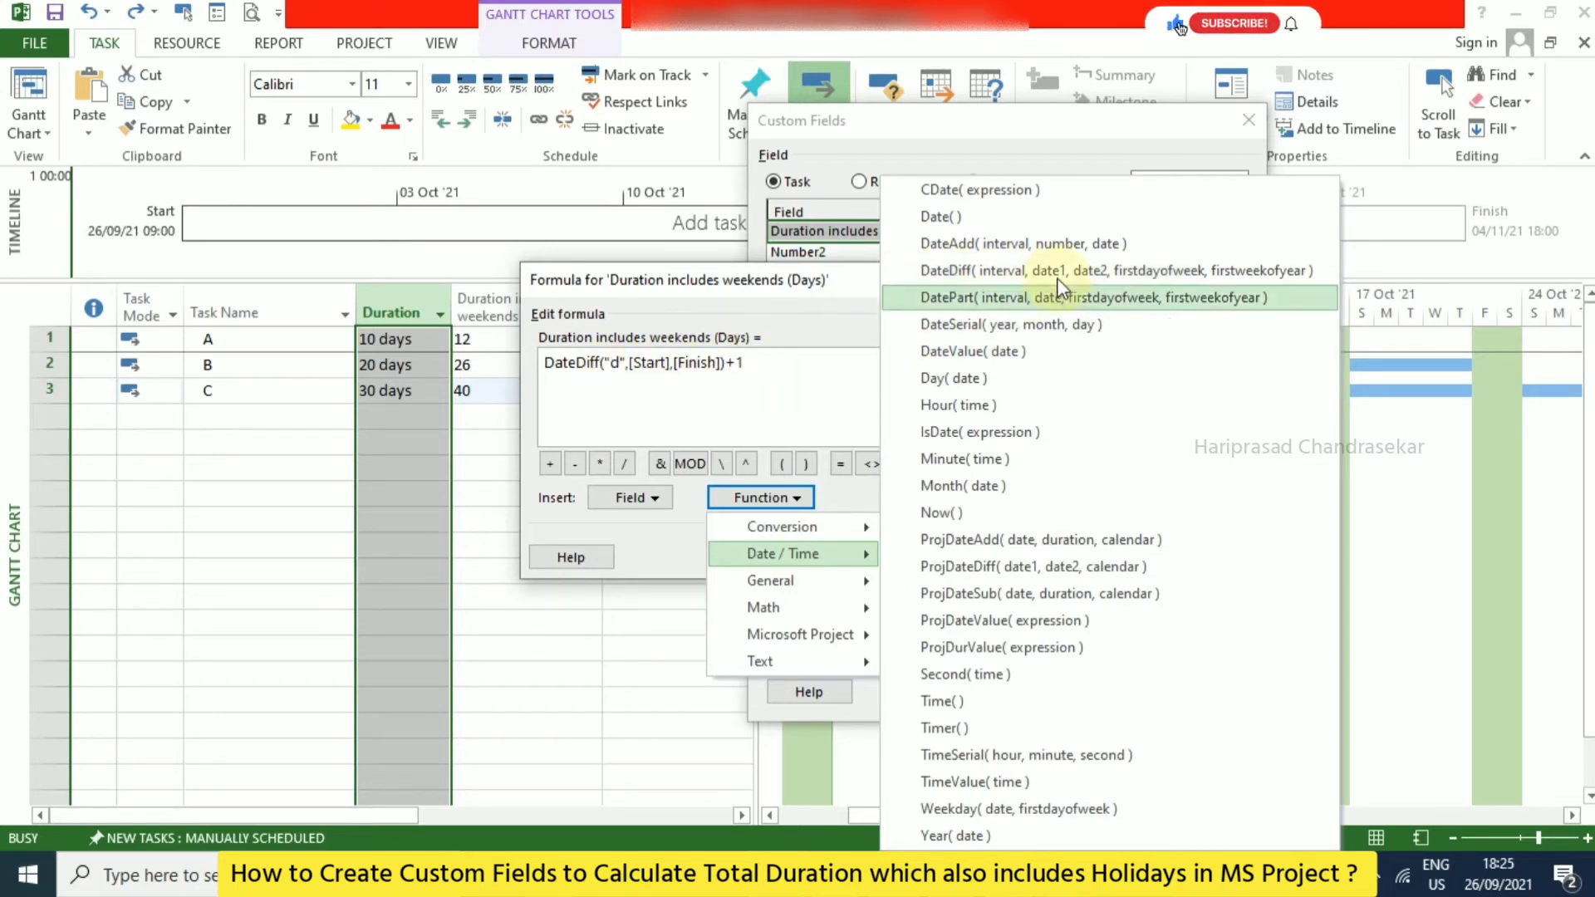
{"action": "left_click", "coordinate": [702, 370]}
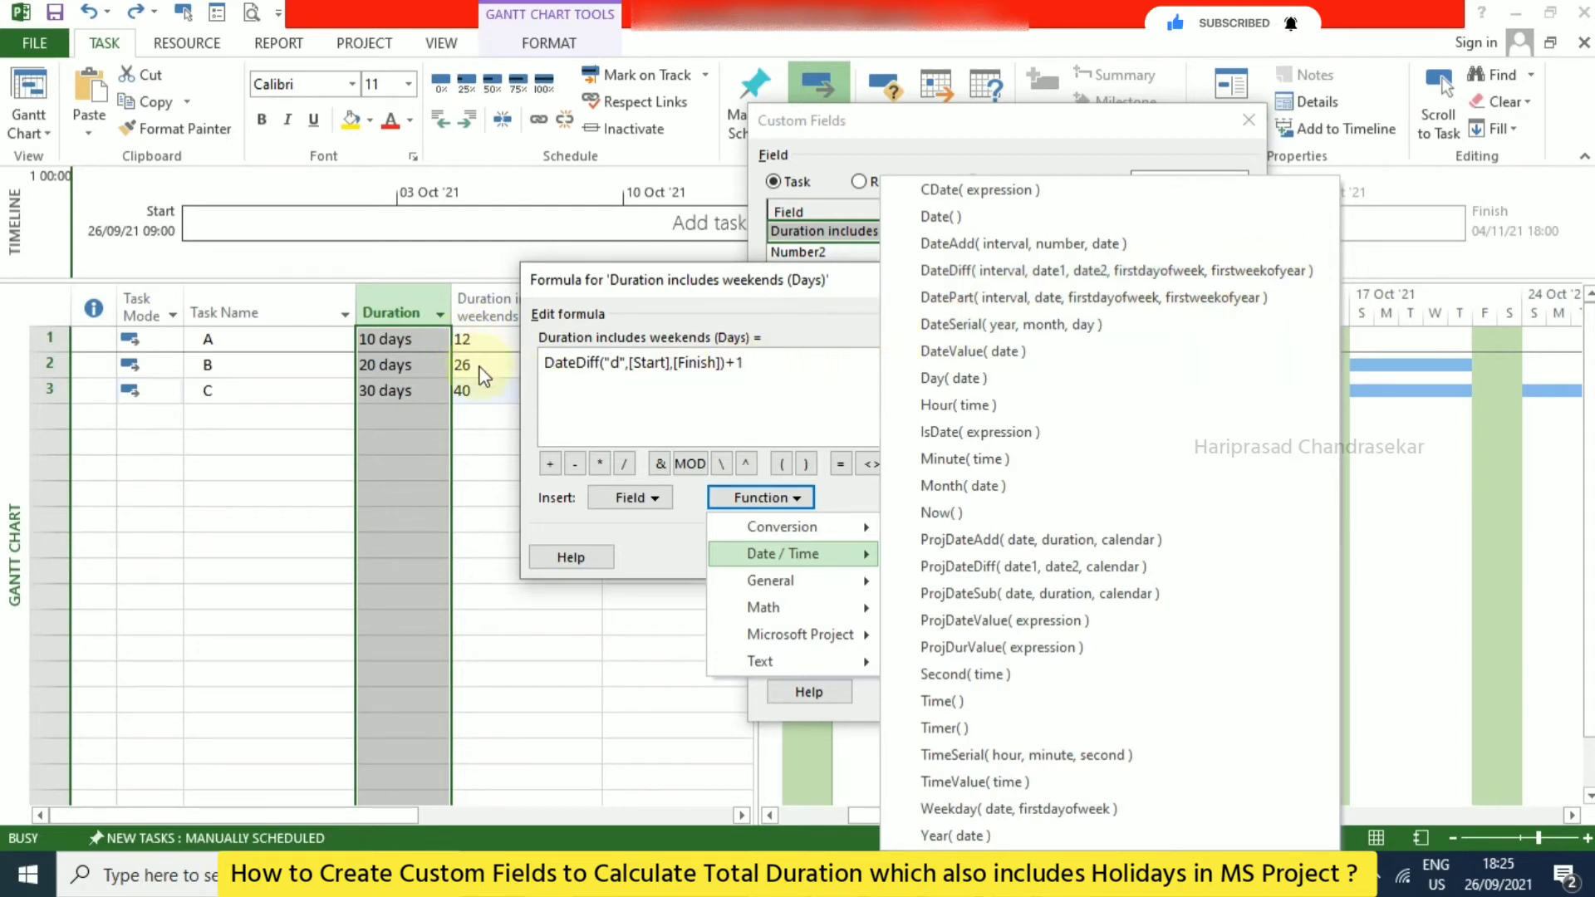
{"action": "left_click", "coordinate": [783, 378]}
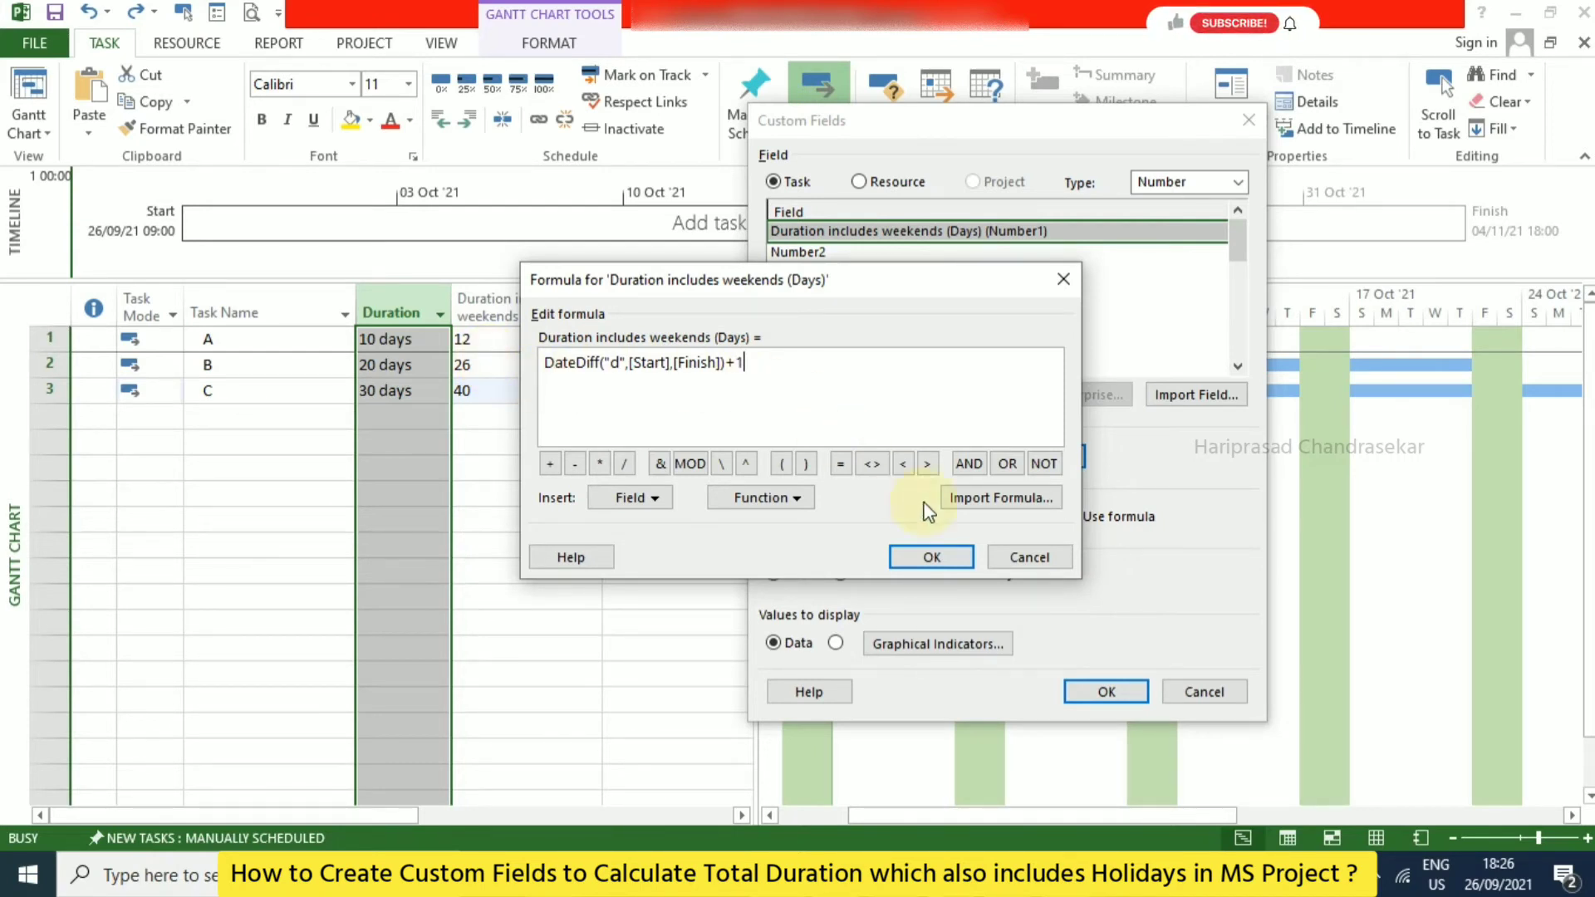
{"action": "left_click", "coordinate": [955, 551]}
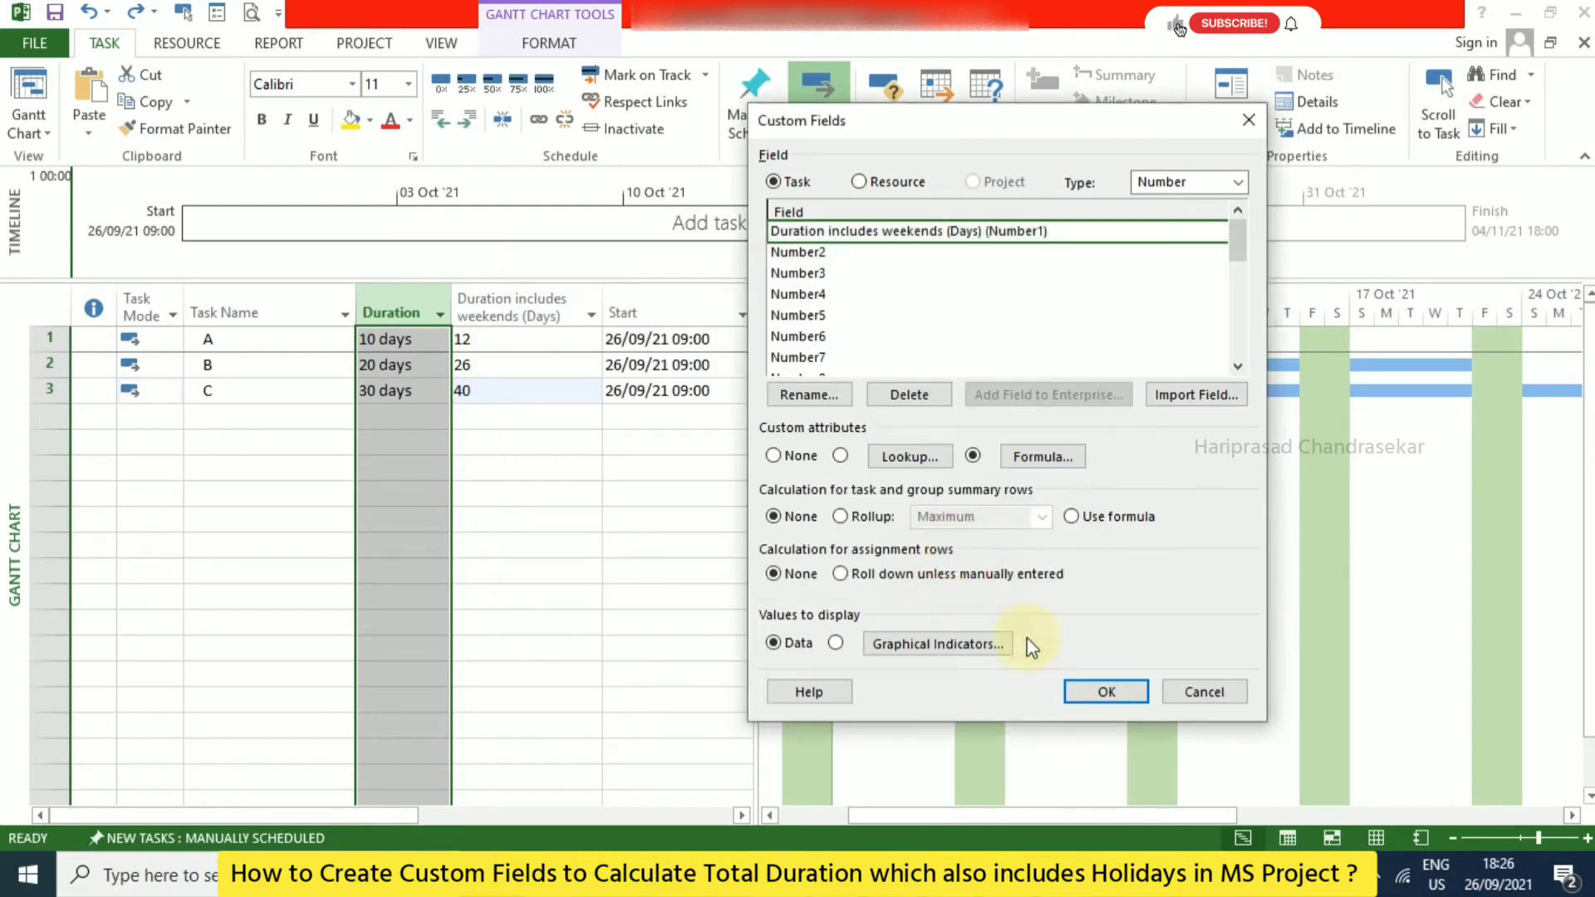
Apply the Custom Fields settings and show the project summary task row.
{"action": "left_click", "coordinate": [1109, 692]}
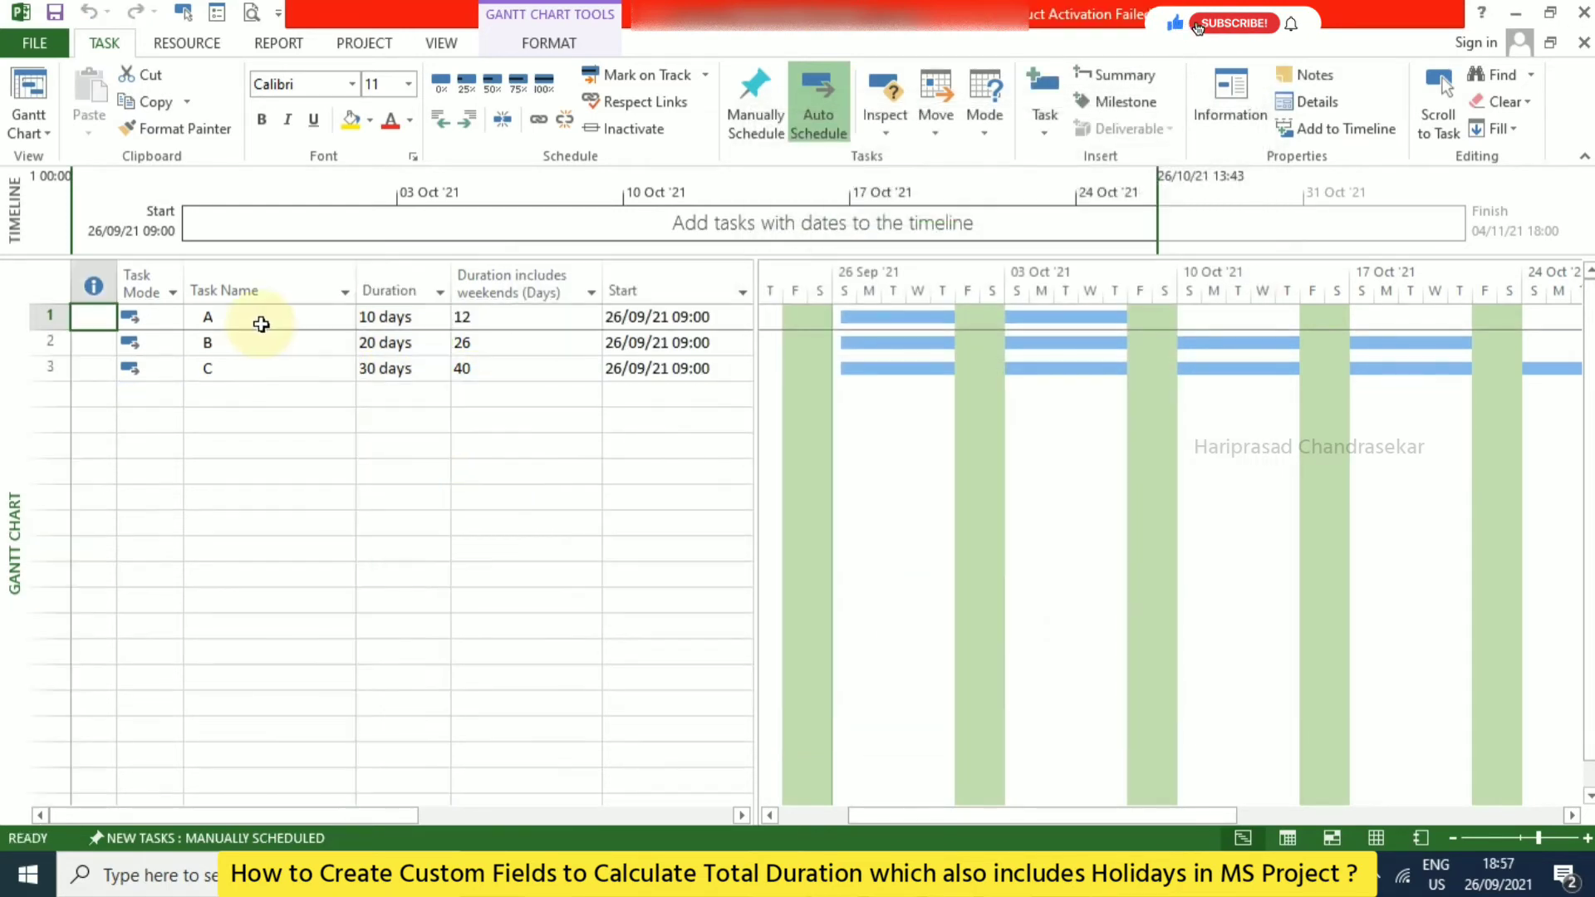
{"action": "left_click_drag", "start_coordinate": [282, 316], "coordinate": [548, 125]}
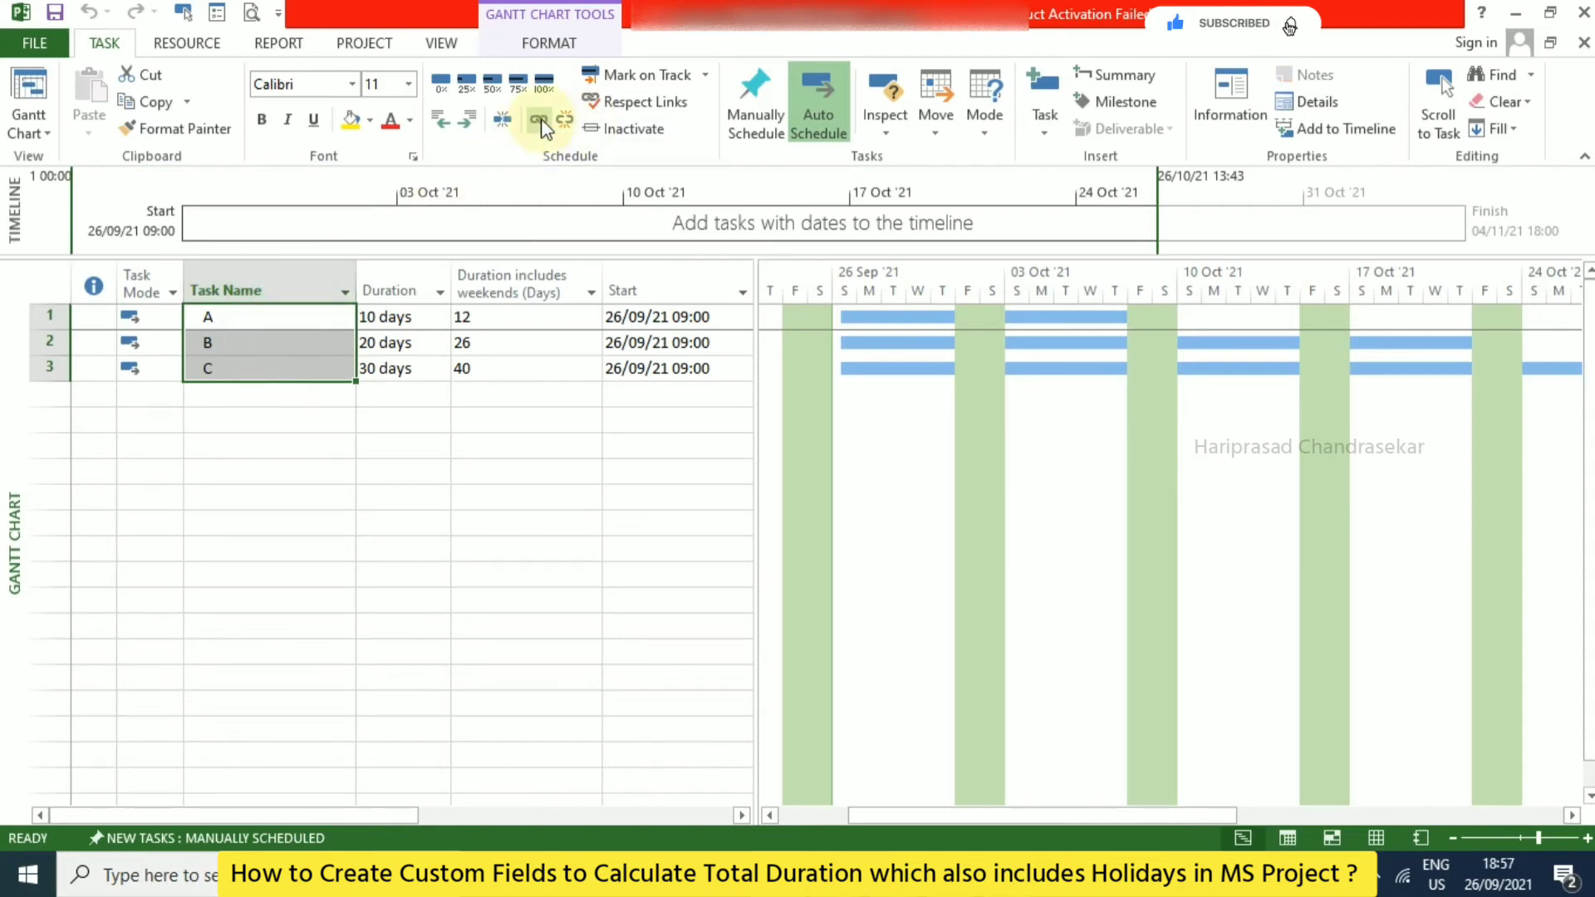
{"action": "left_click", "coordinate": [490, 212]}
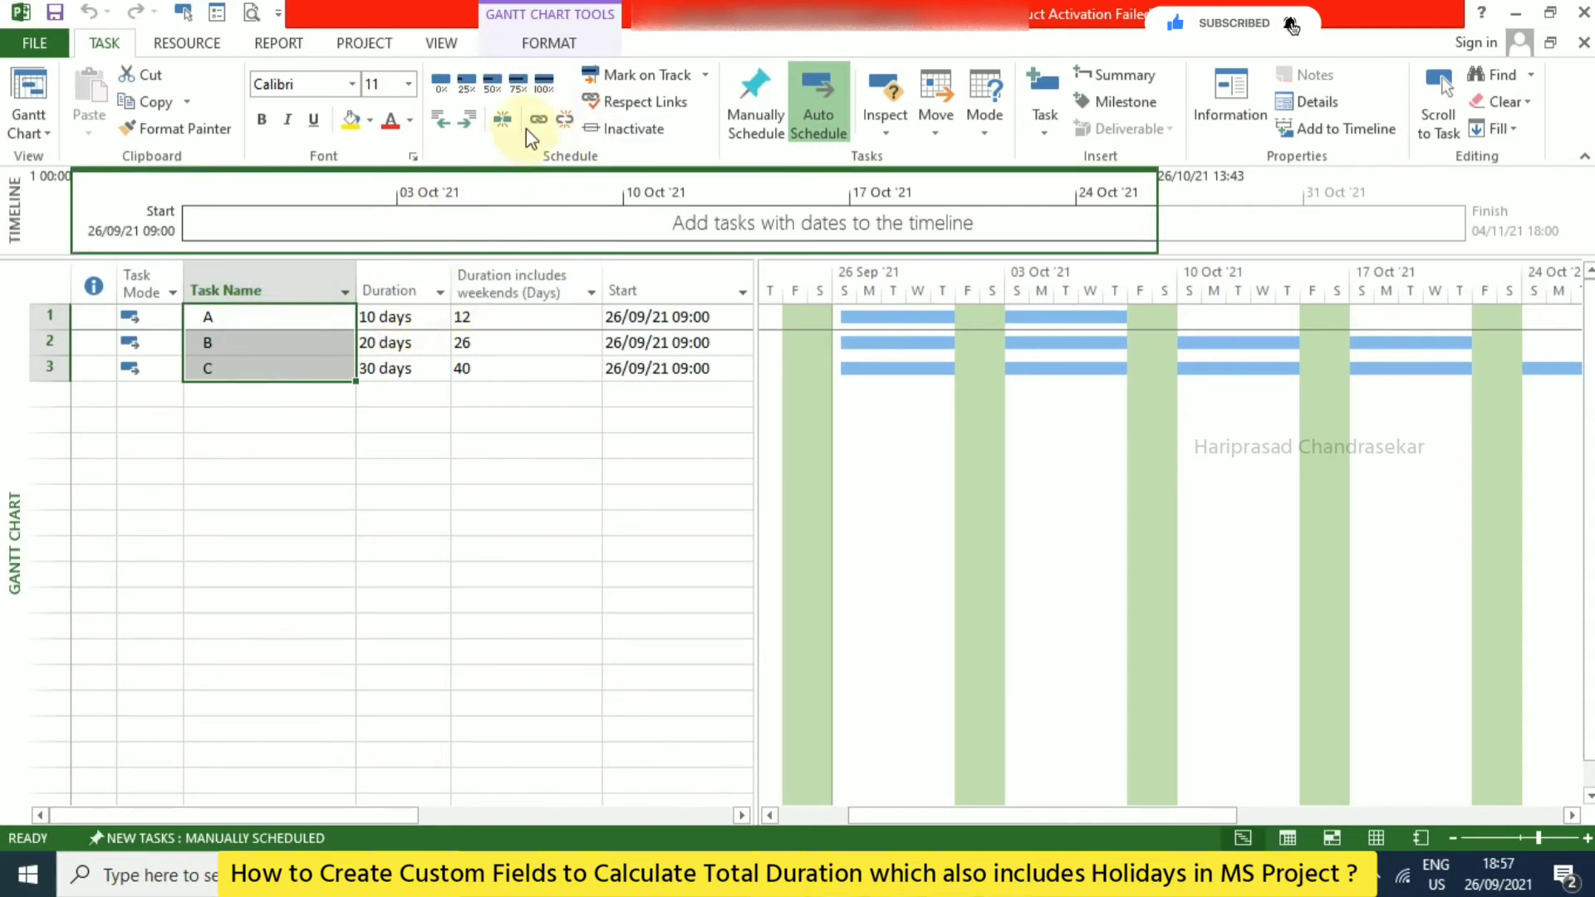
{"action": "left_click", "coordinate": [570, 46]}
{"action": "left_click", "coordinate": [1363, 101]}
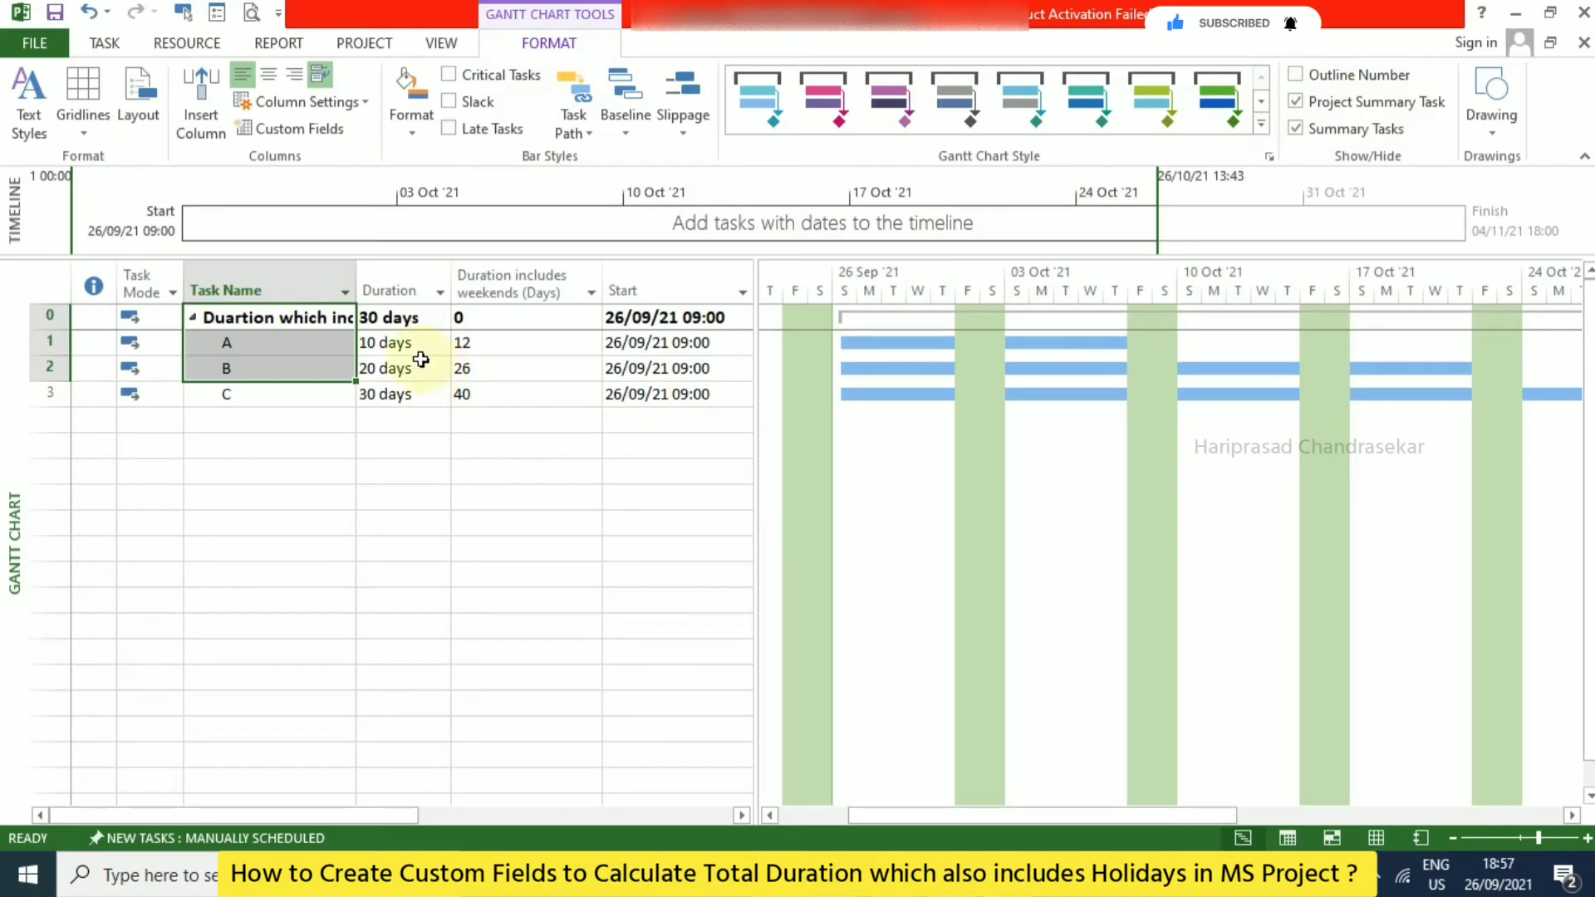
Link tasks A, B and C in sequence and check the summary row's weekends-included value.
{"action": "left_click", "coordinate": [295, 349]}
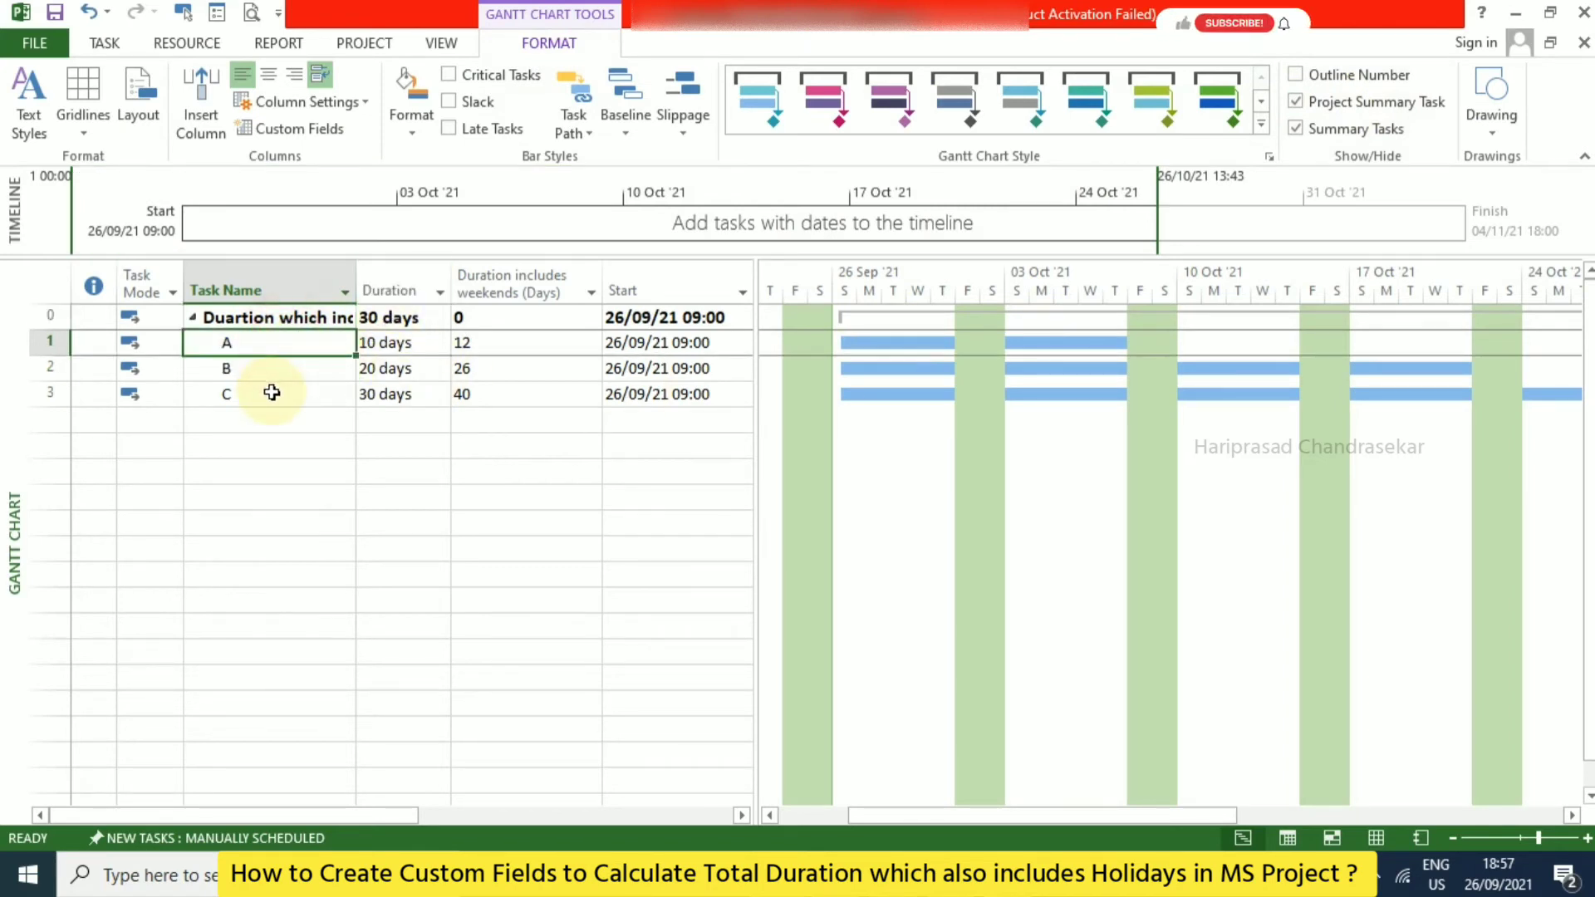
{"action": "left_click", "coordinate": [272, 392], "text": "shift"}
{"action": "left_click", "coordinate": [104, 43]}
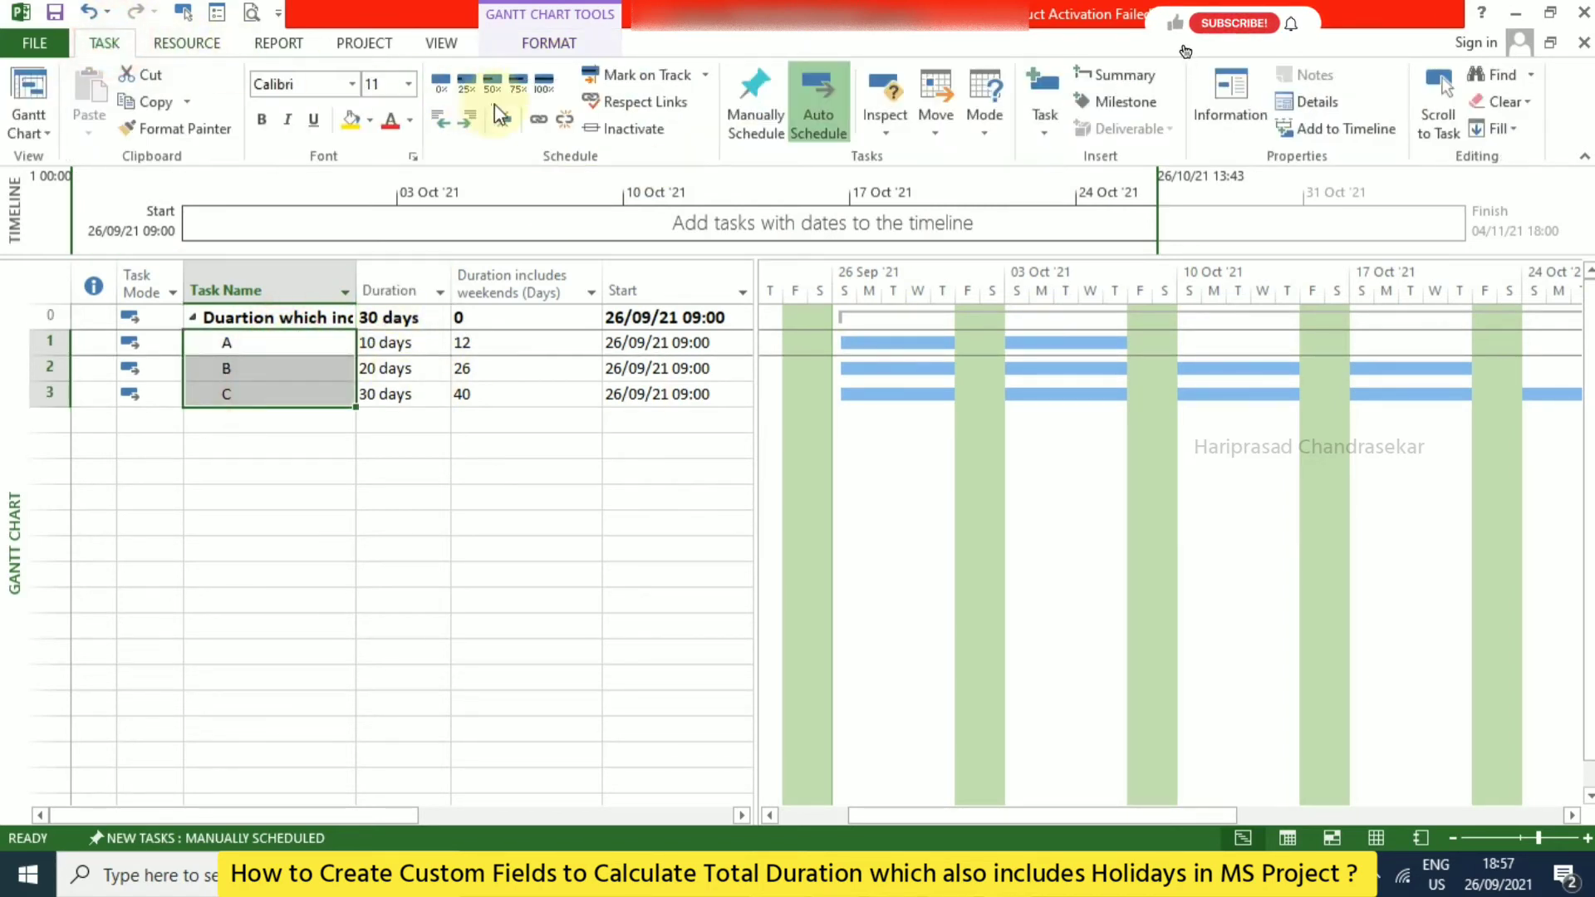
{"action": "left_click", "coordinate": [532, 121]}
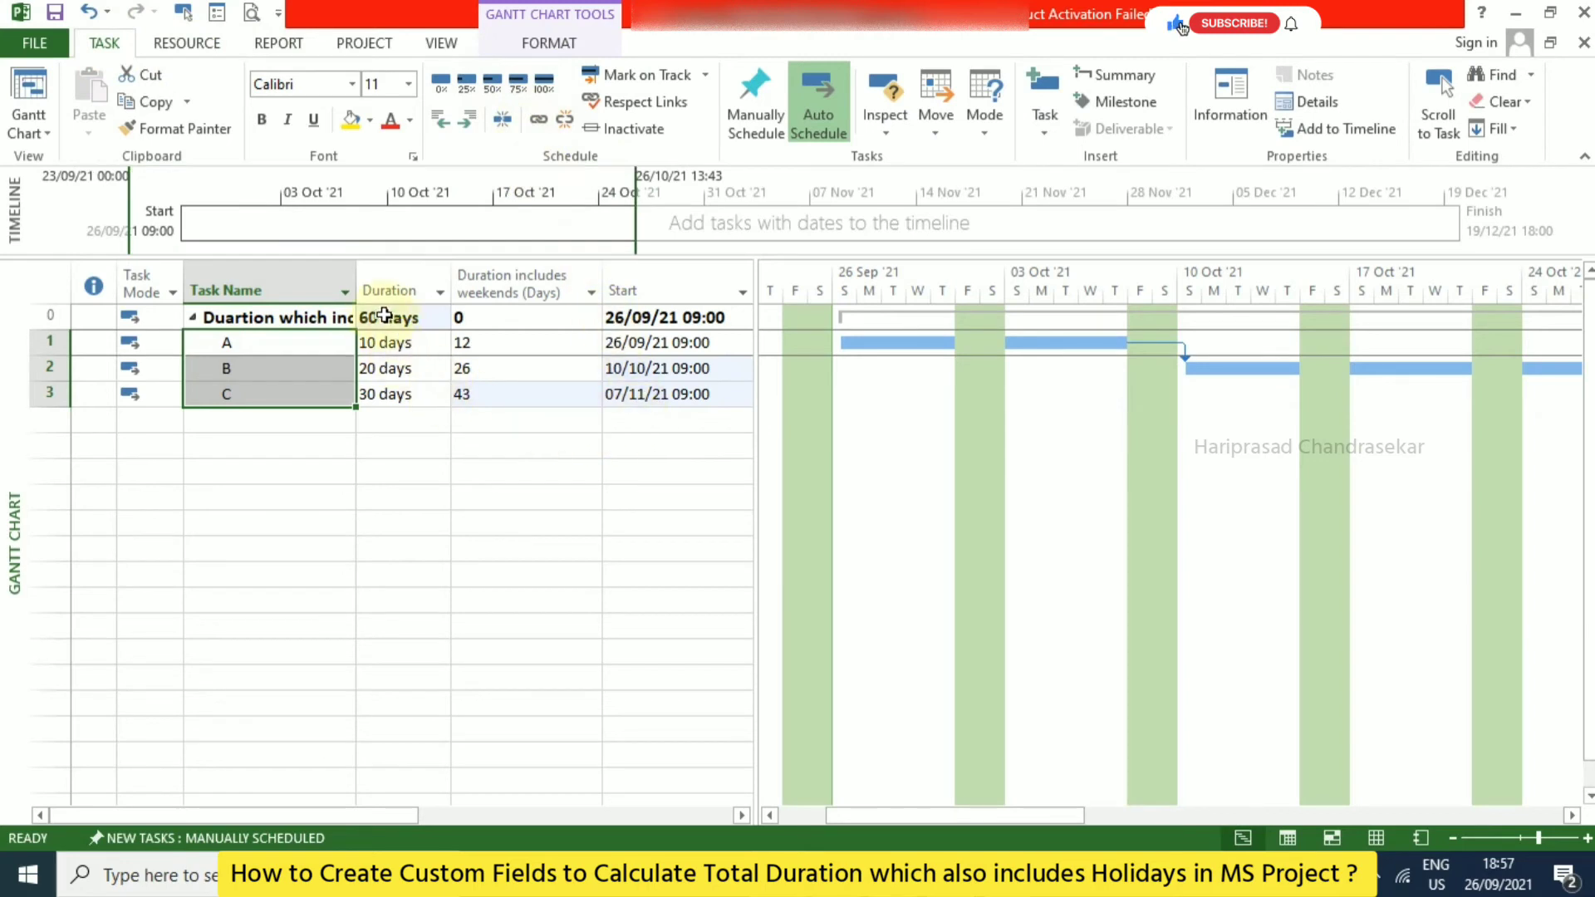
{"action": "left_click", "coordinate": [506, 320]}
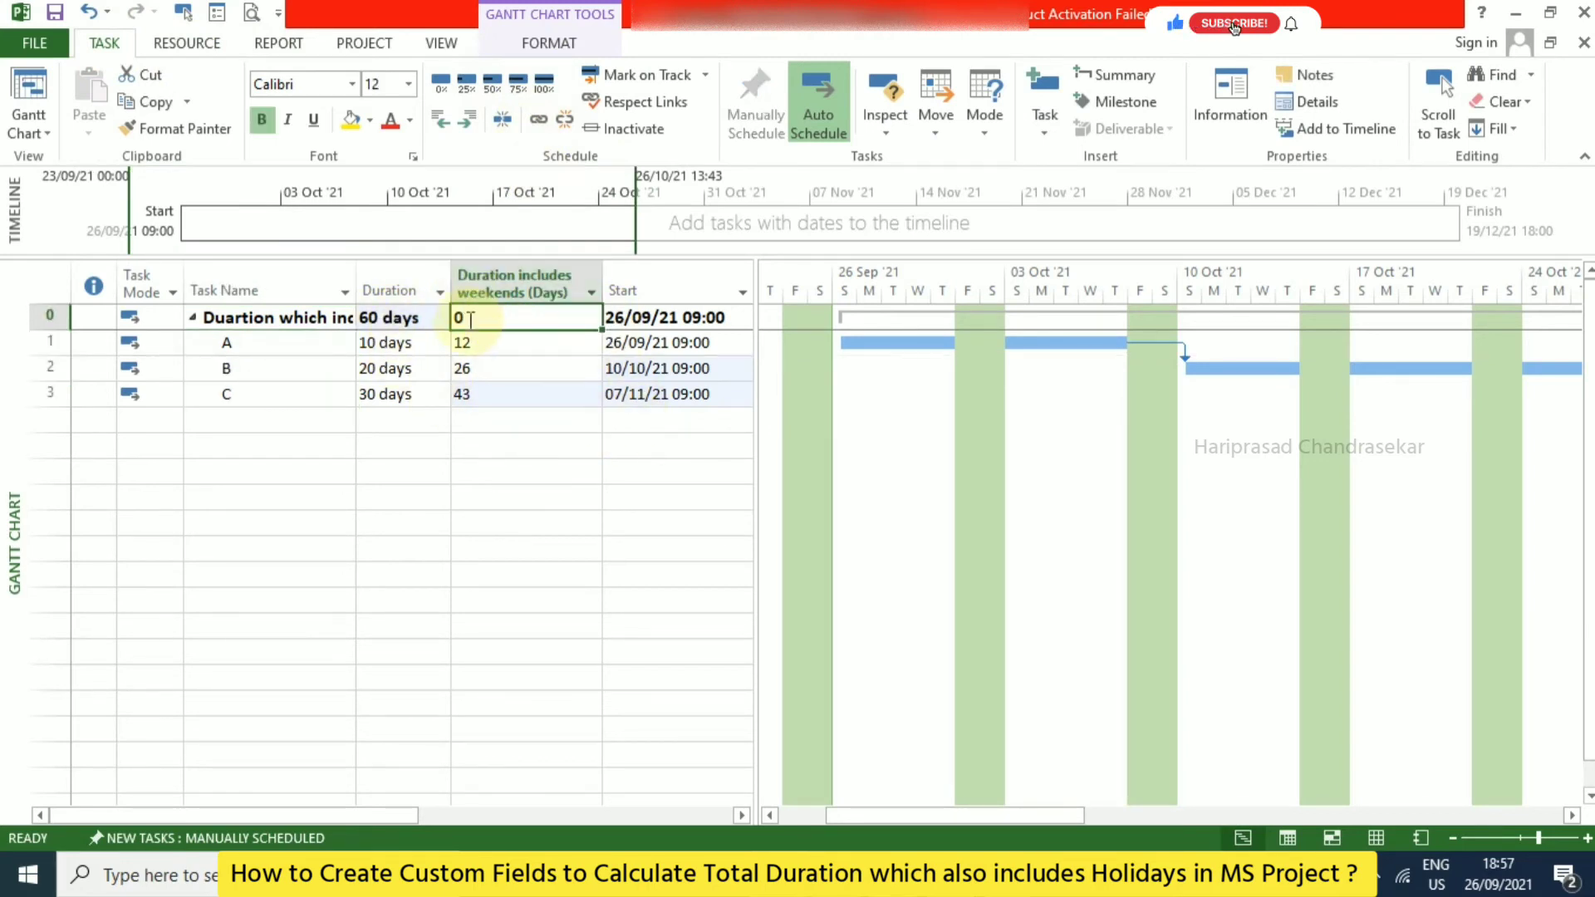
{"action": "right_click", "coordinate": [544, 286]}
Set the weekends custom field's summary-row calculation to Rollup: Sum.
{"action": "left_click", "coordinate": [665, 586]}
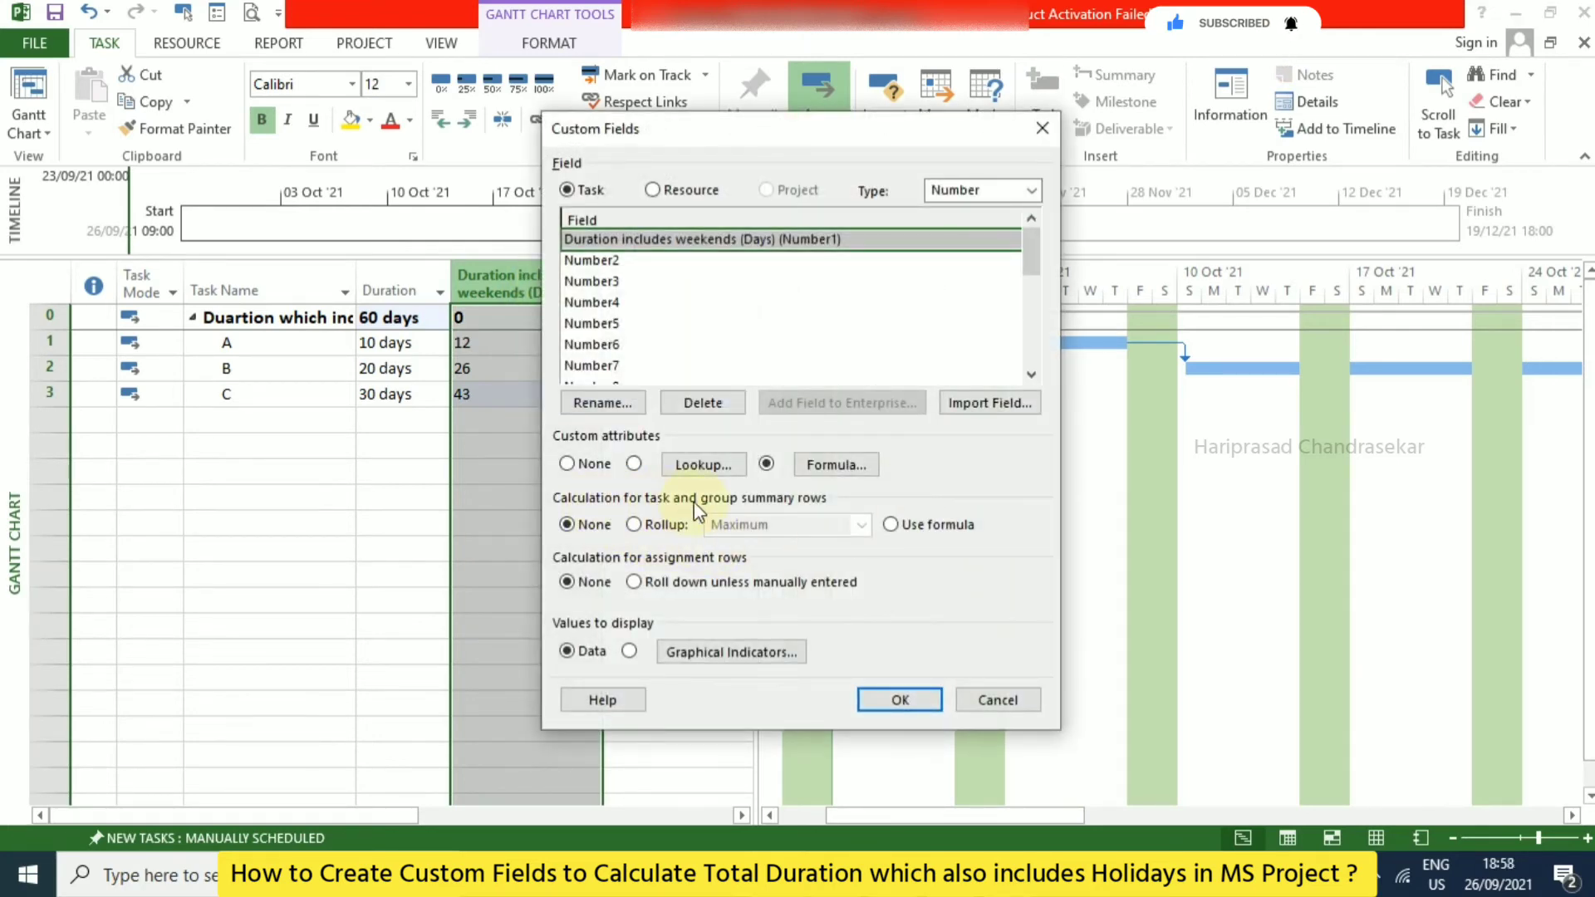
{"action": "left_click", "coordinate": [634, 524]}
{"action": "left_click", "coordinate": [861, 524]}
{"action": "left_click", "coordinate": [731, 677]}
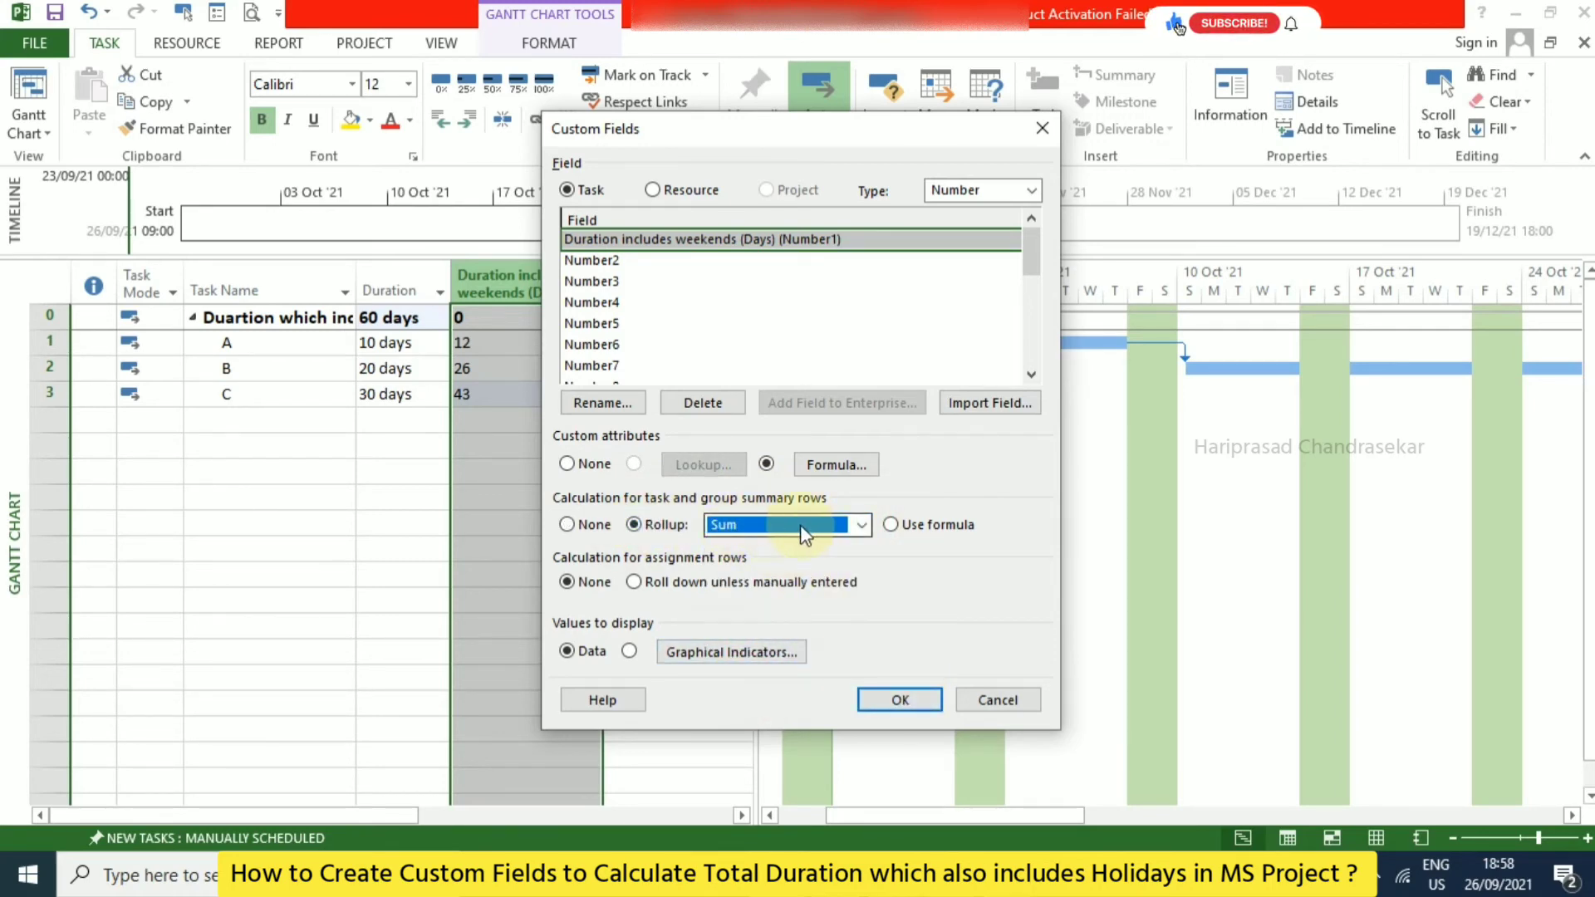
{"action": "left_click", "coordinate": [897, 702]}
Compare the summary row's total of 81 with the online calculator's result of 85 days.
{"action": "left_click", "coordinate": [490, 324]}
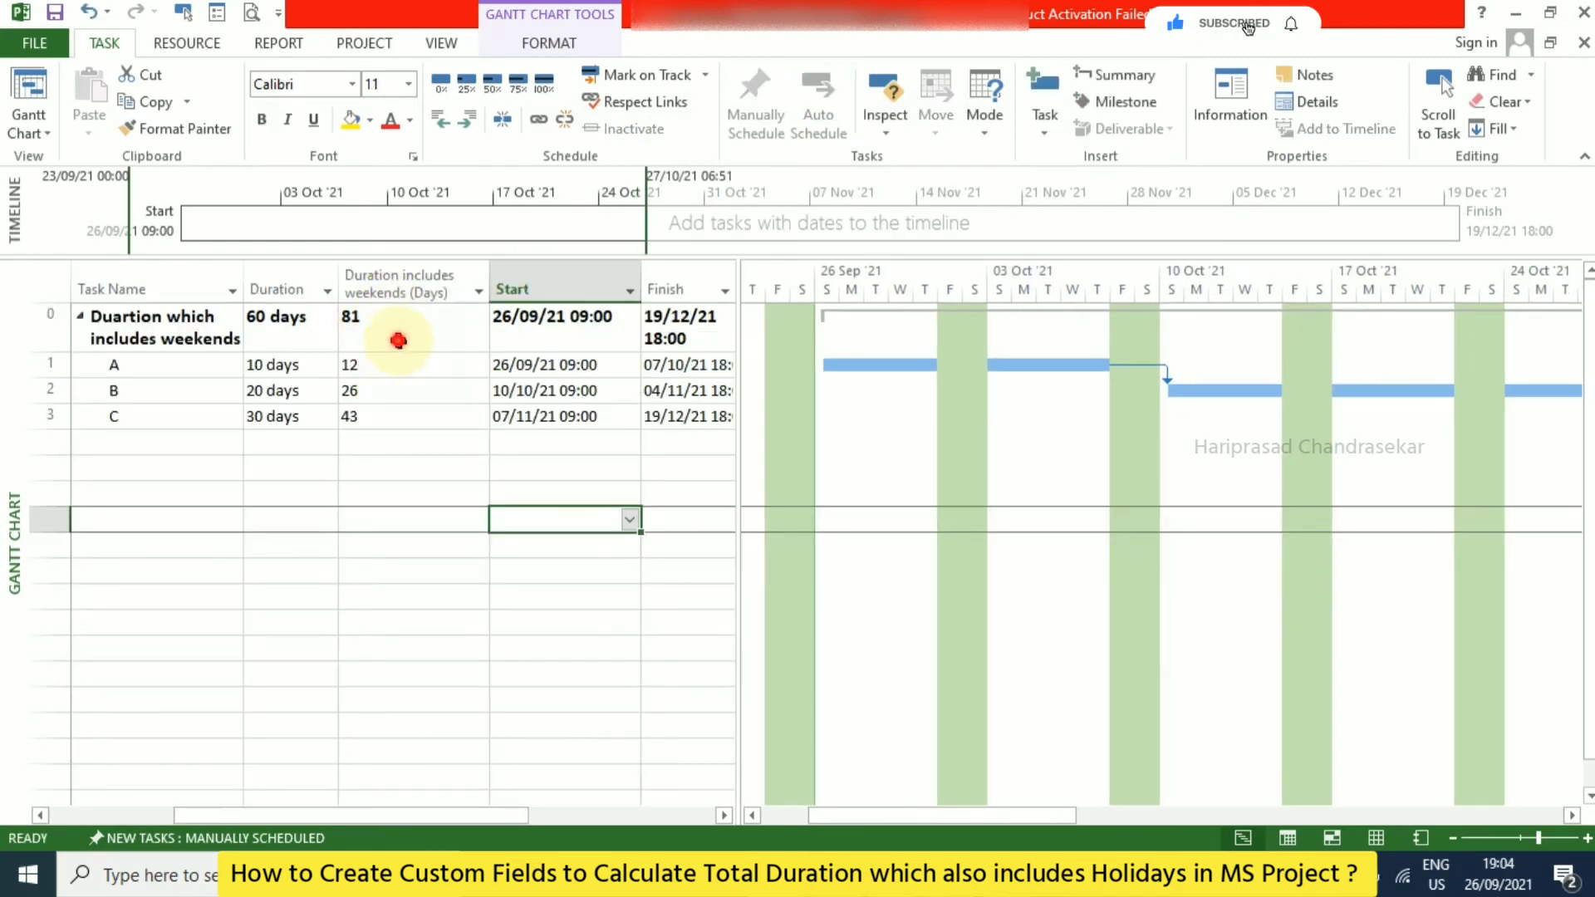
{"action": "left_click", "coordinate": [392, 305]}
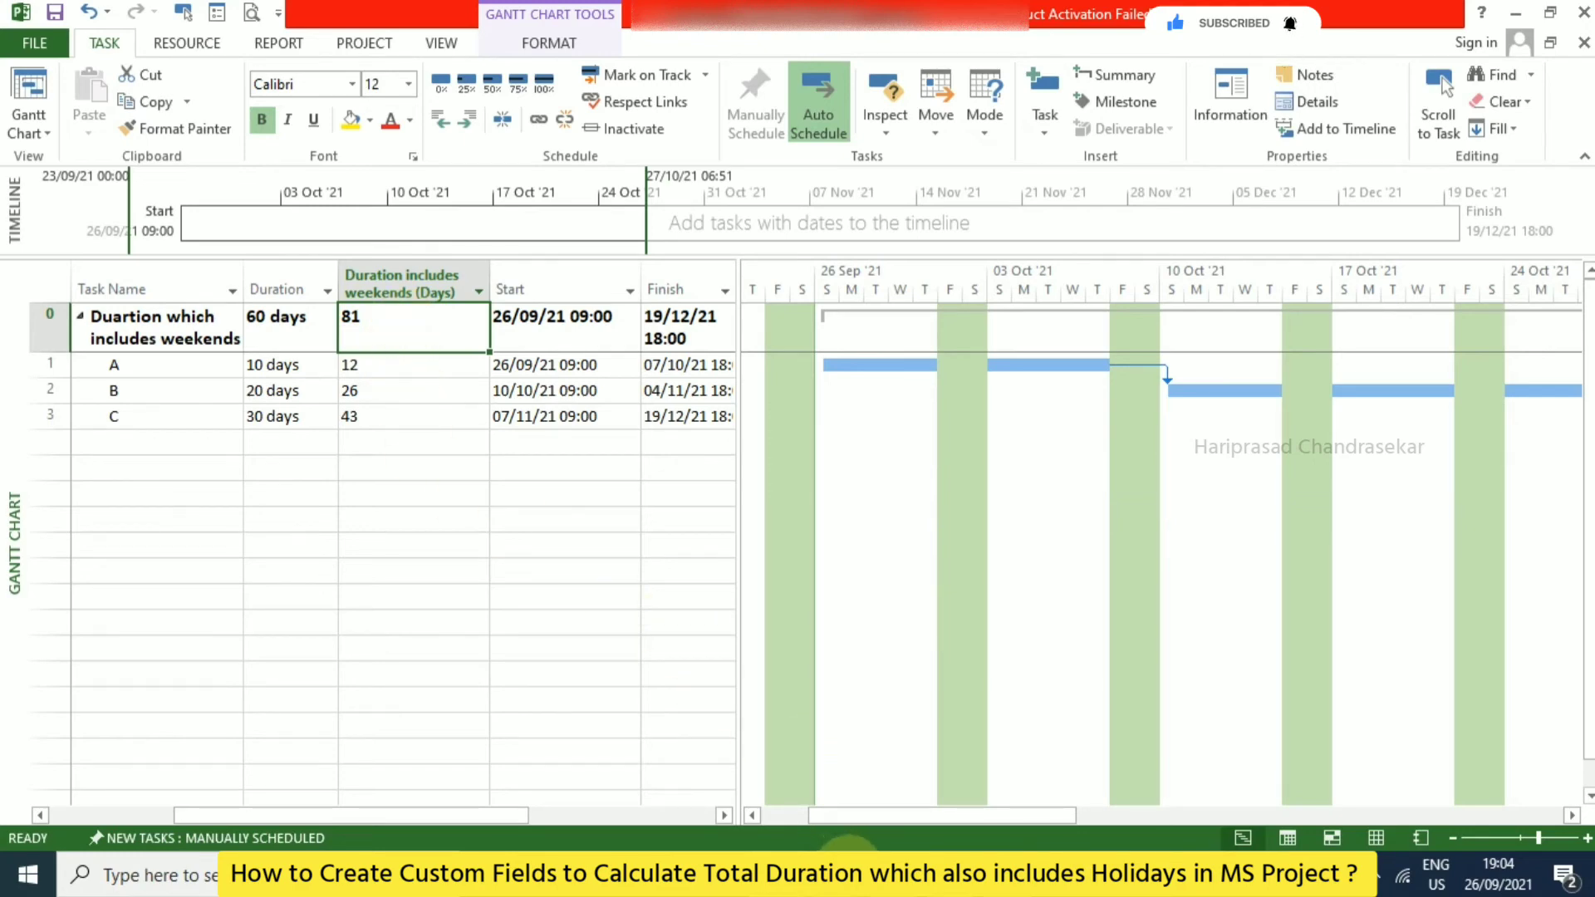
{"action": "left_click", "coordinate": [848, 872]}
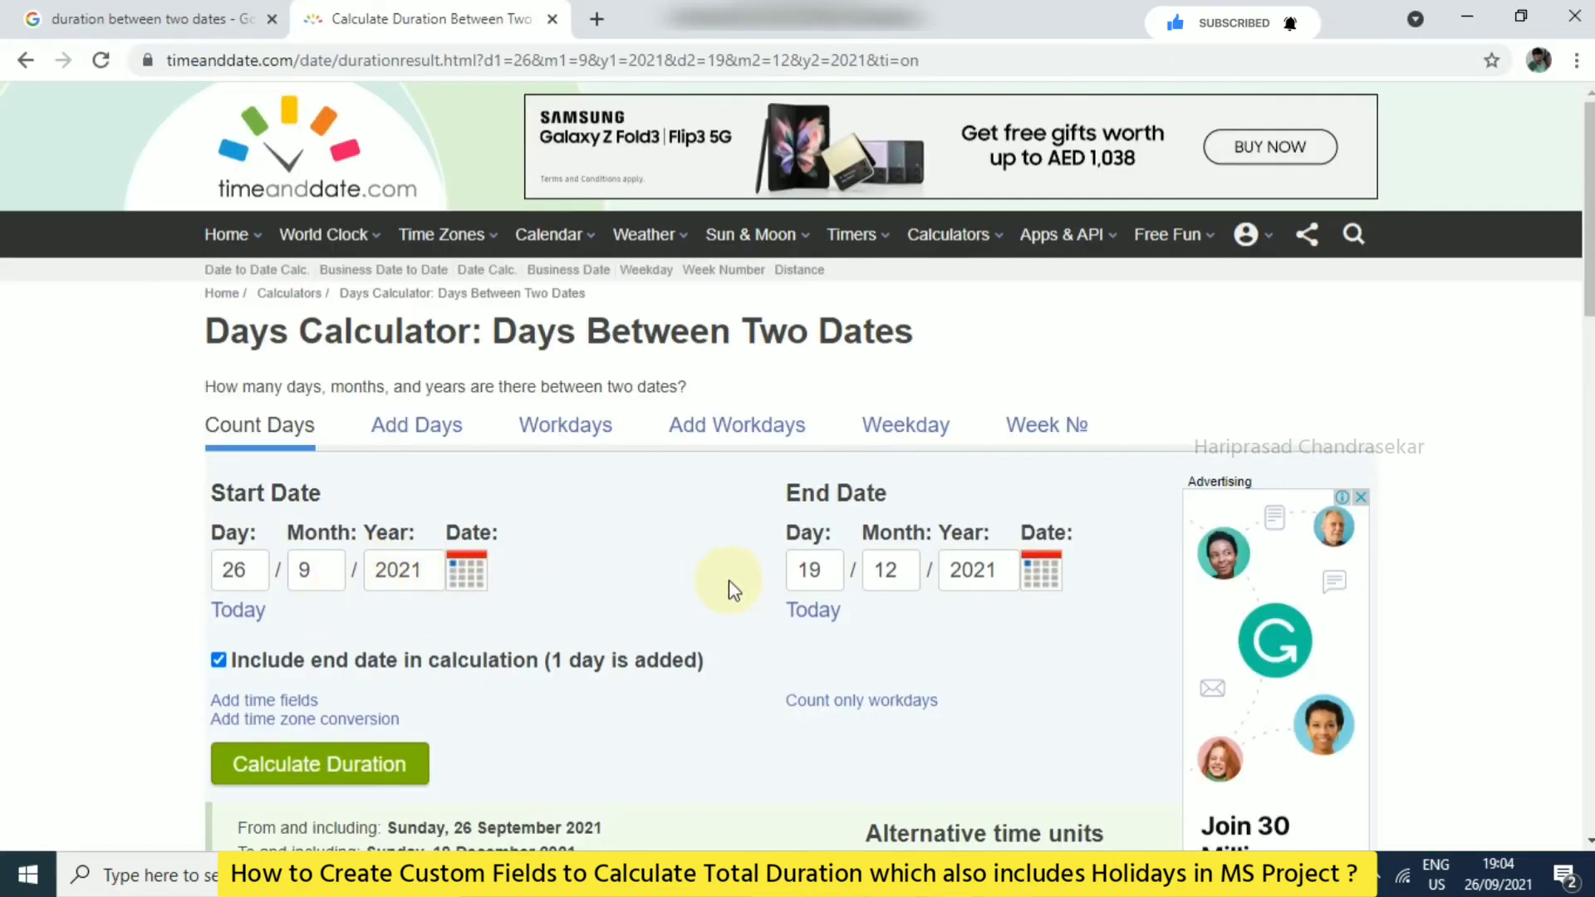
{"action": "scroll", "coordinate": [728, 578], "scroll_direction": "down", "scroll_amount": 3}
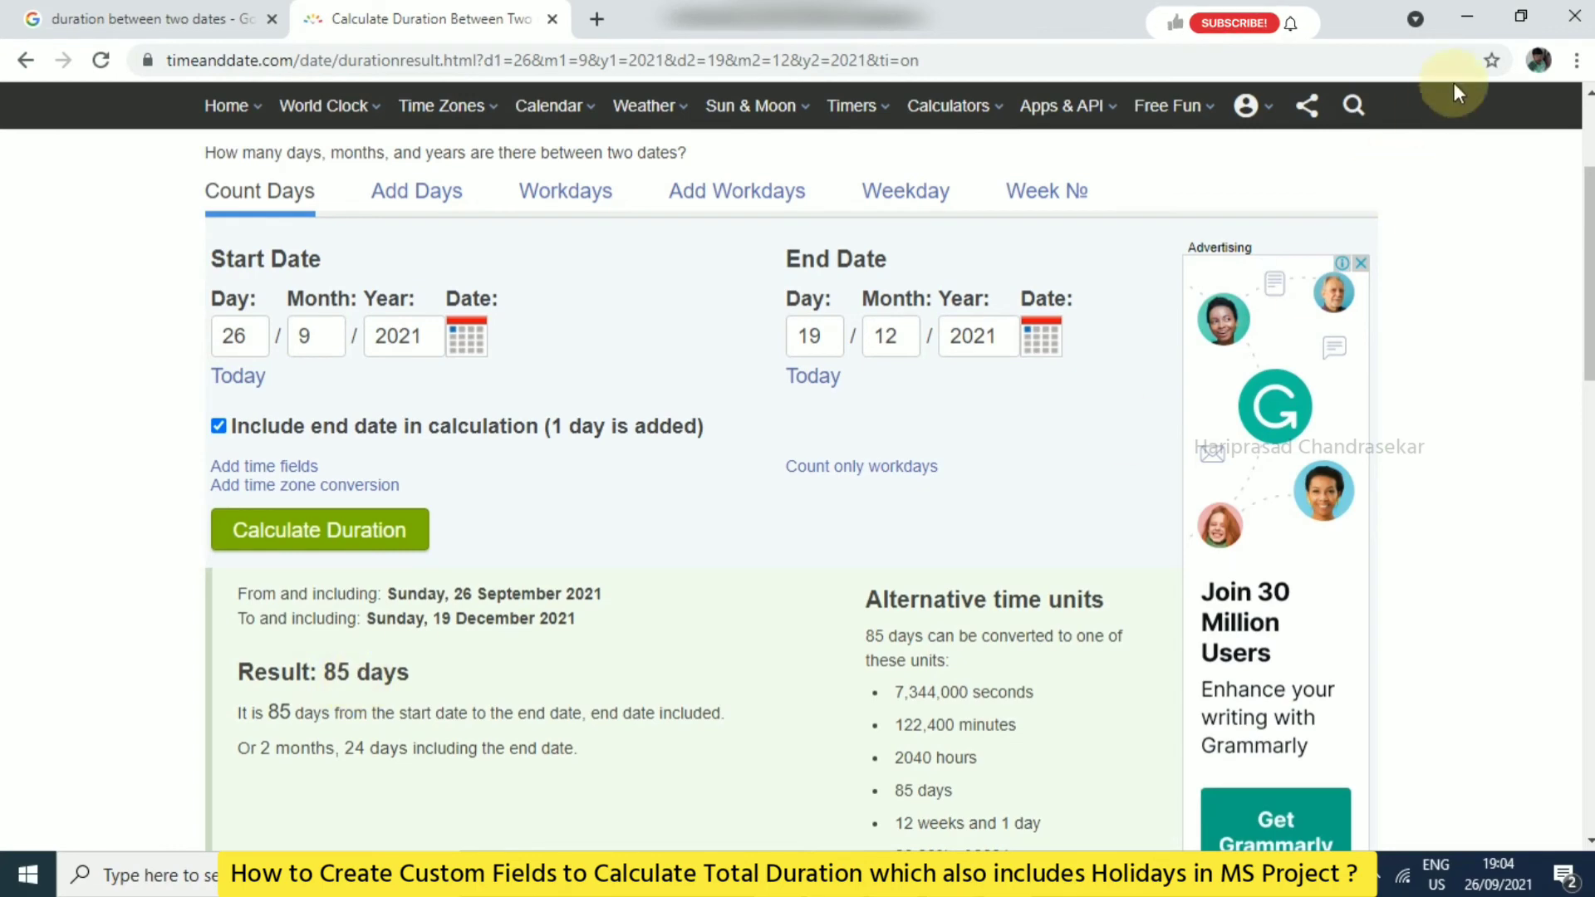
{"action": "left_click", "coordinate": [1467, 16]}
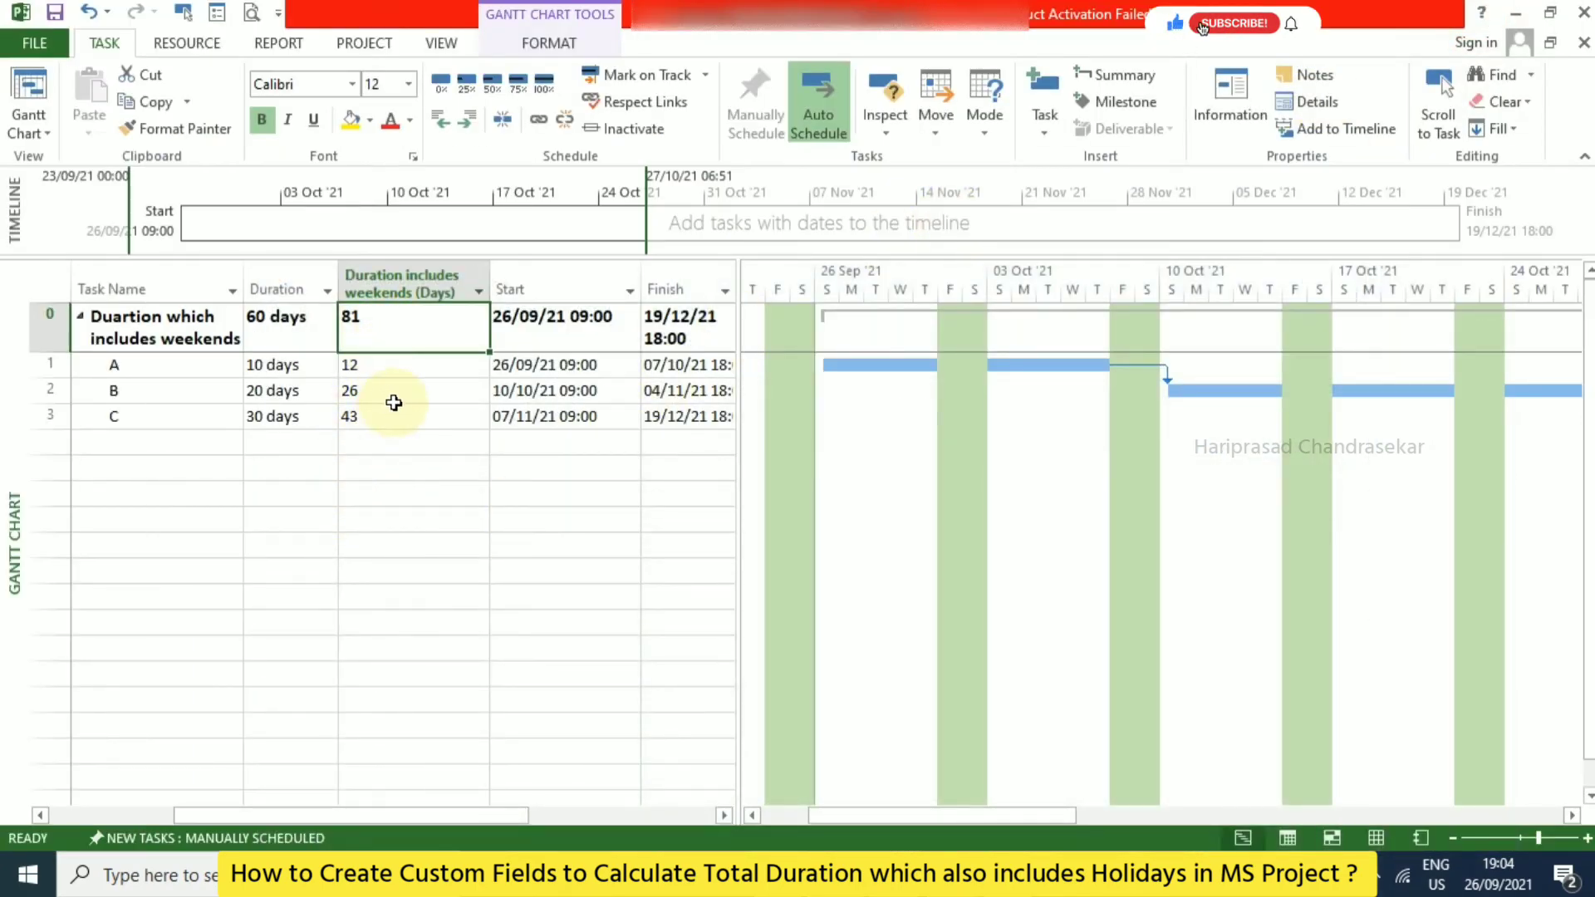
Switch the weekends field's summary calculation to Use formula, so the 60-day summary shows 85.
{"action": "right_click", "coordinate": [424, 285]}
{"action": "left_click", "coordinate": [499, 582]}
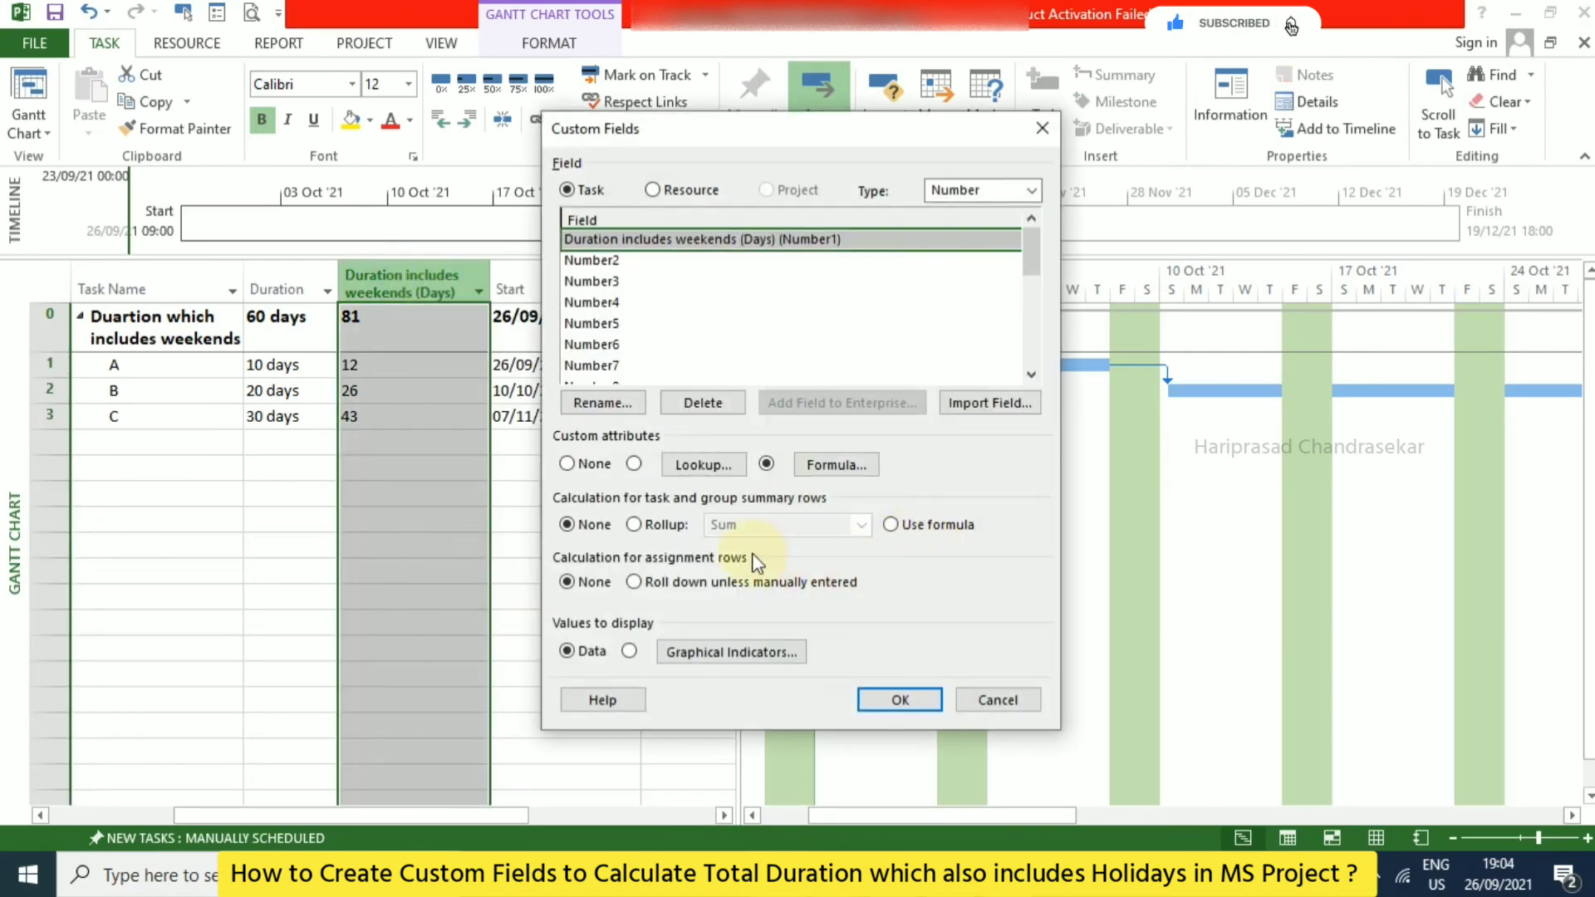
{"action": "left_click", "coordinate": [890, 525]}
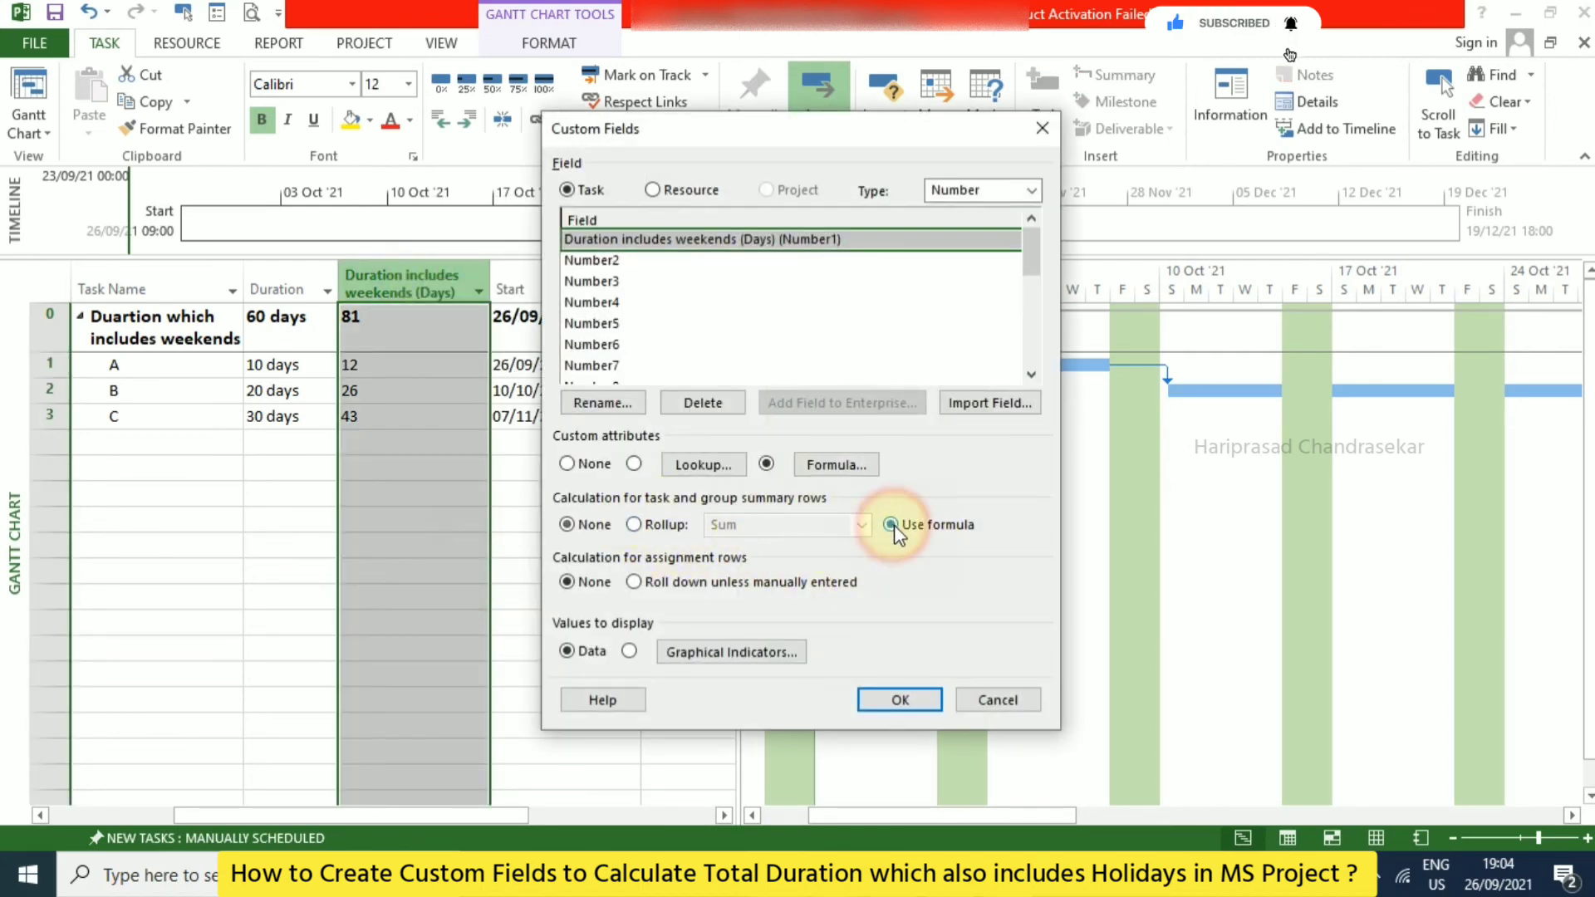
{"action": "left_click", "coordinate": [900, 698]}
{"action": "left_click", "coordinate": [403, 364]}
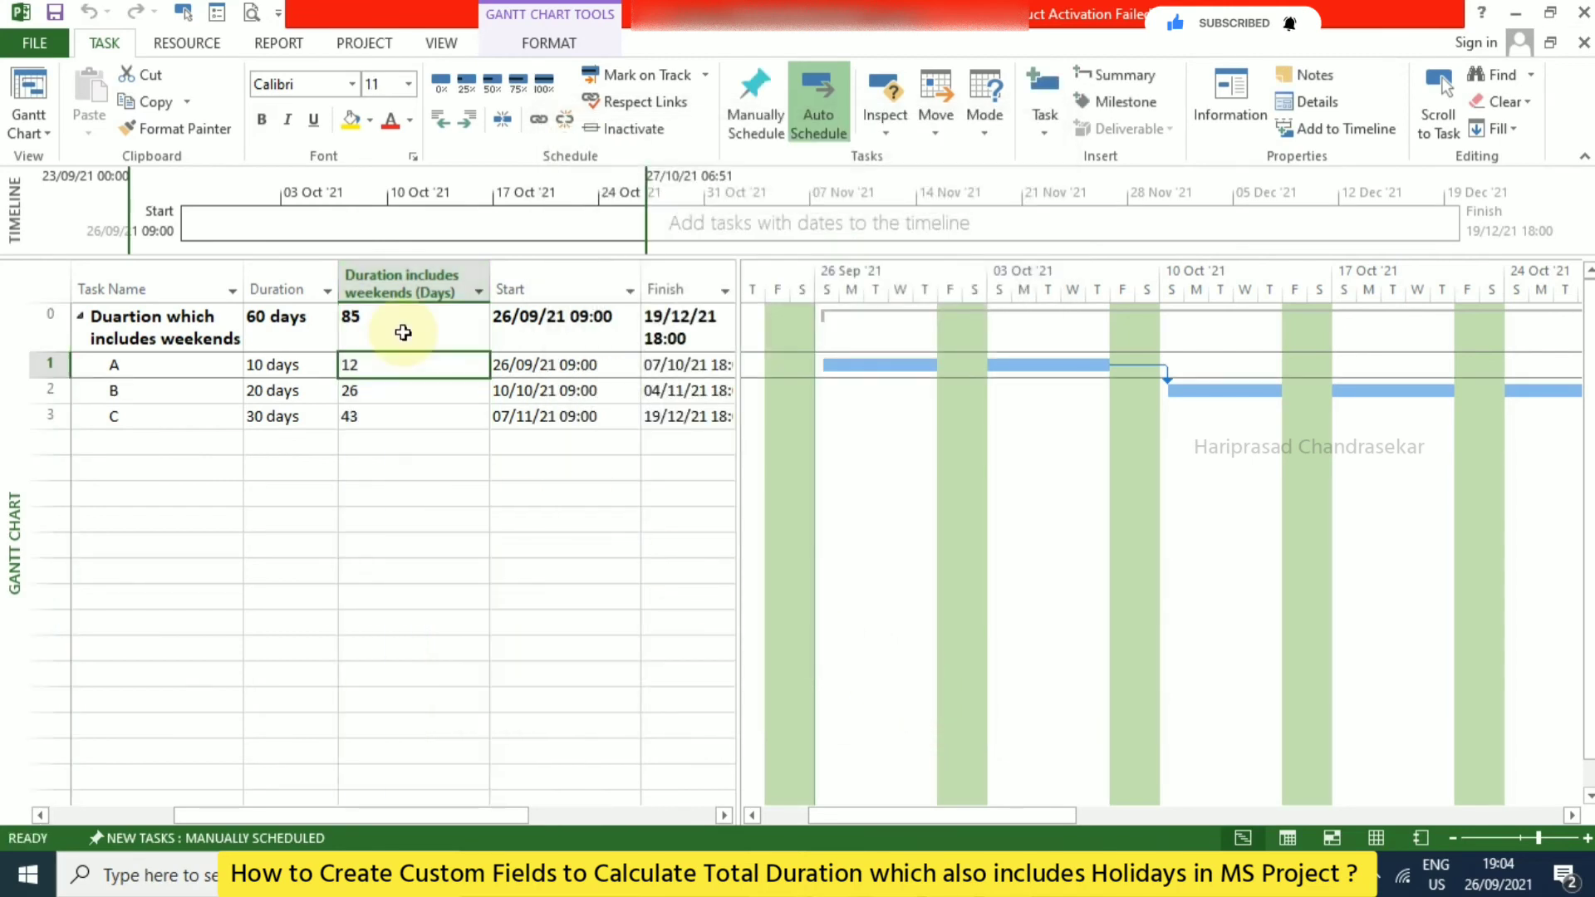
{"action": "left_click", "coordinate": [399, 332]}
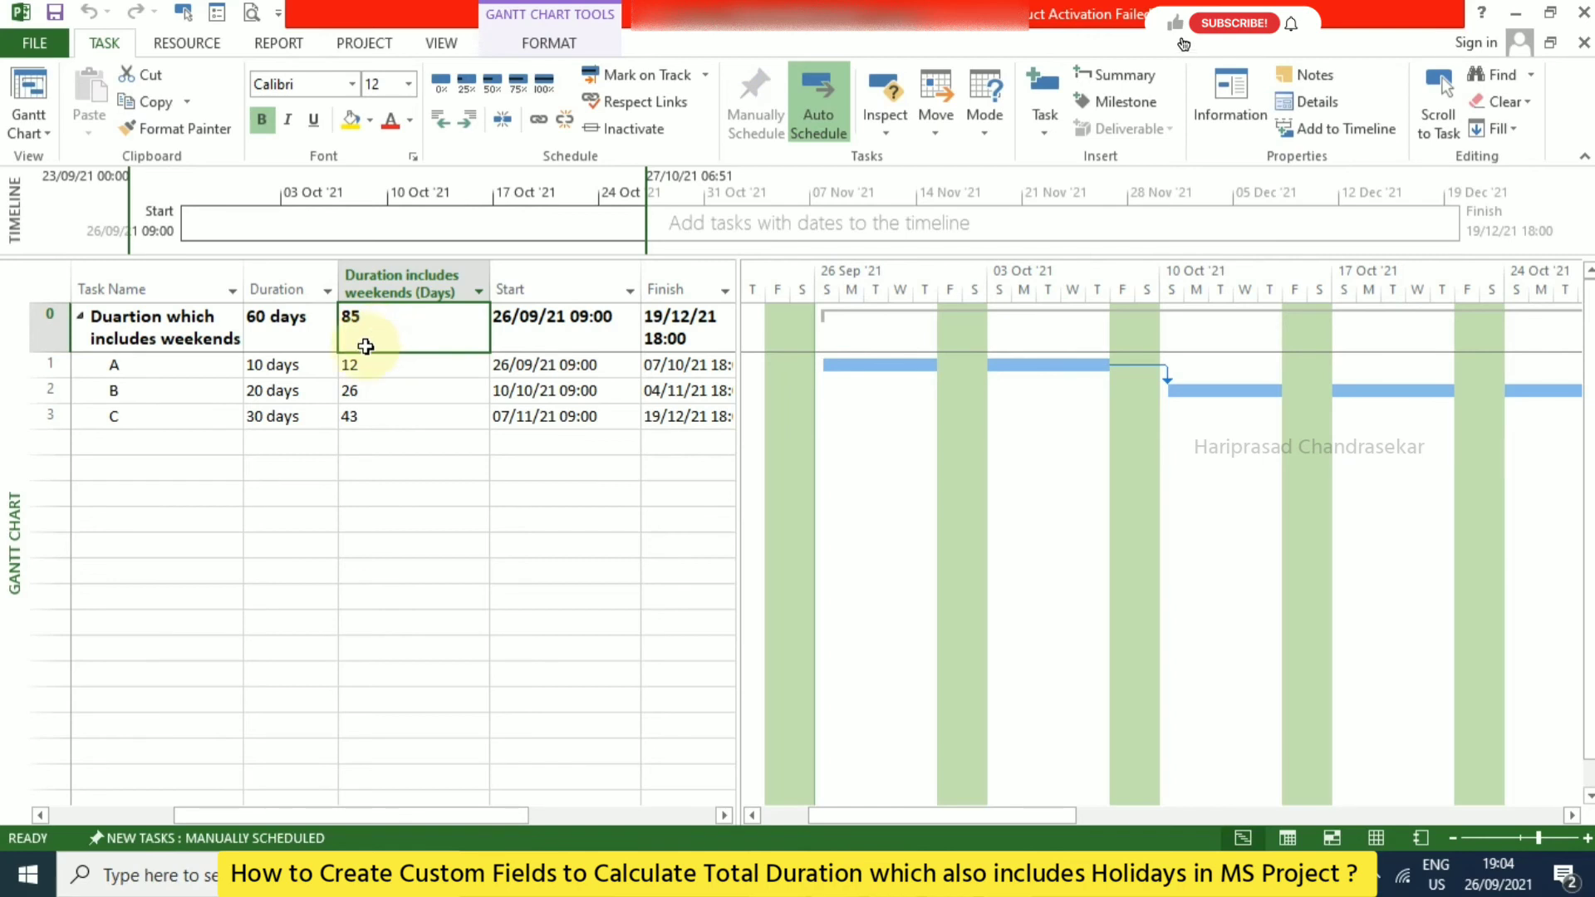
{"action": "left_click", "coordinate": [290, 328]}
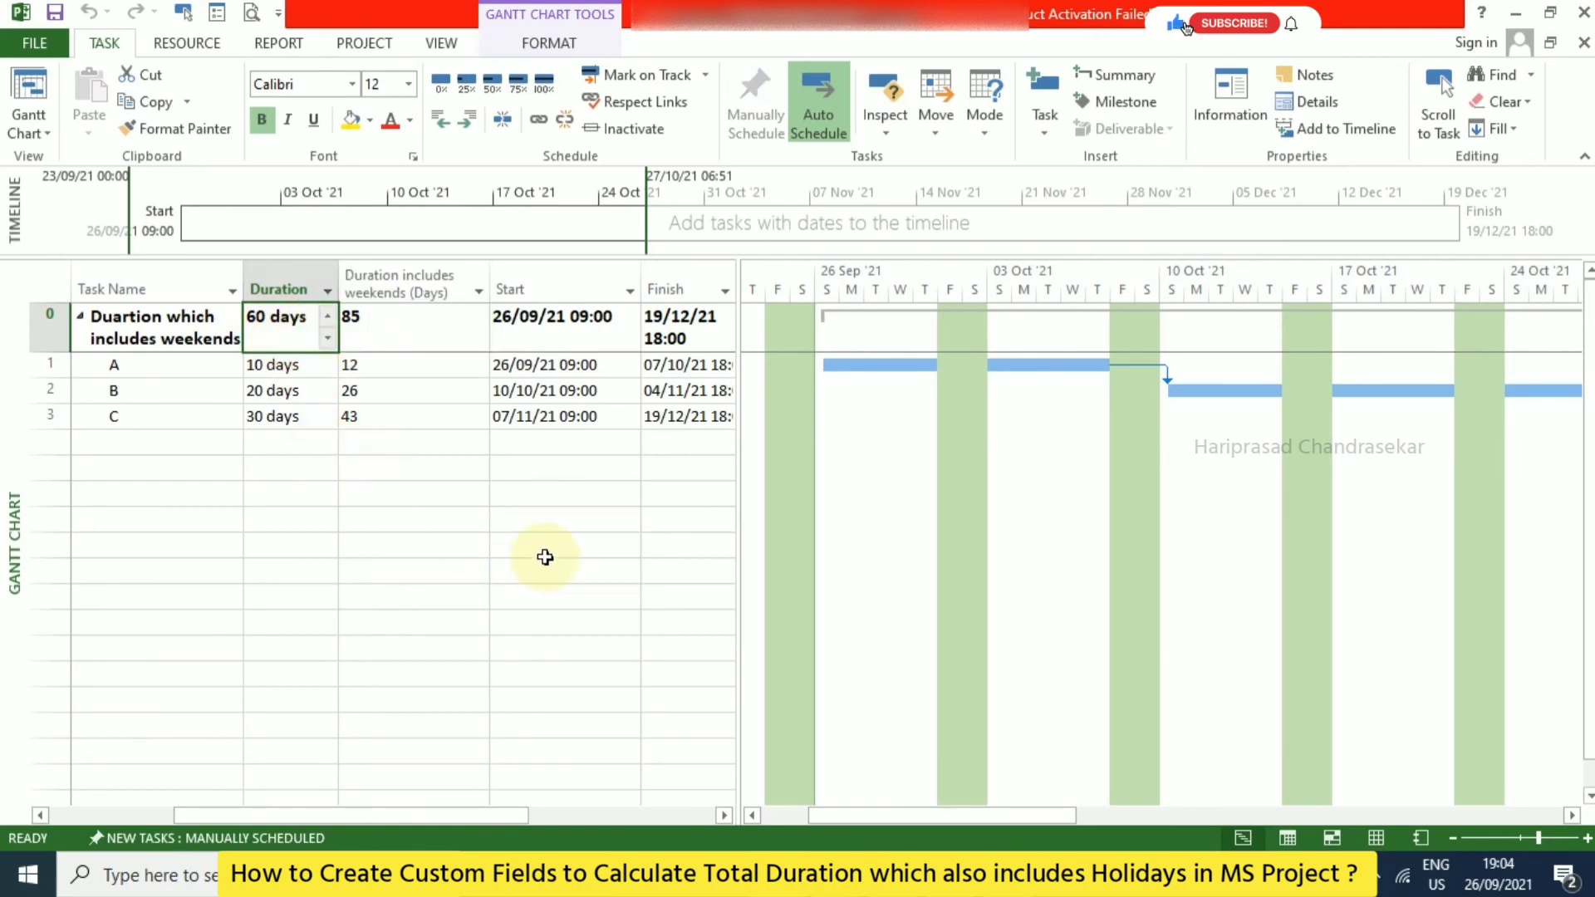
Give the A–B dependency a 4-day lag, raising the summary weekend-inclusive total to 89.
{"action": "double_click", "coordinate": [1151, 368]}
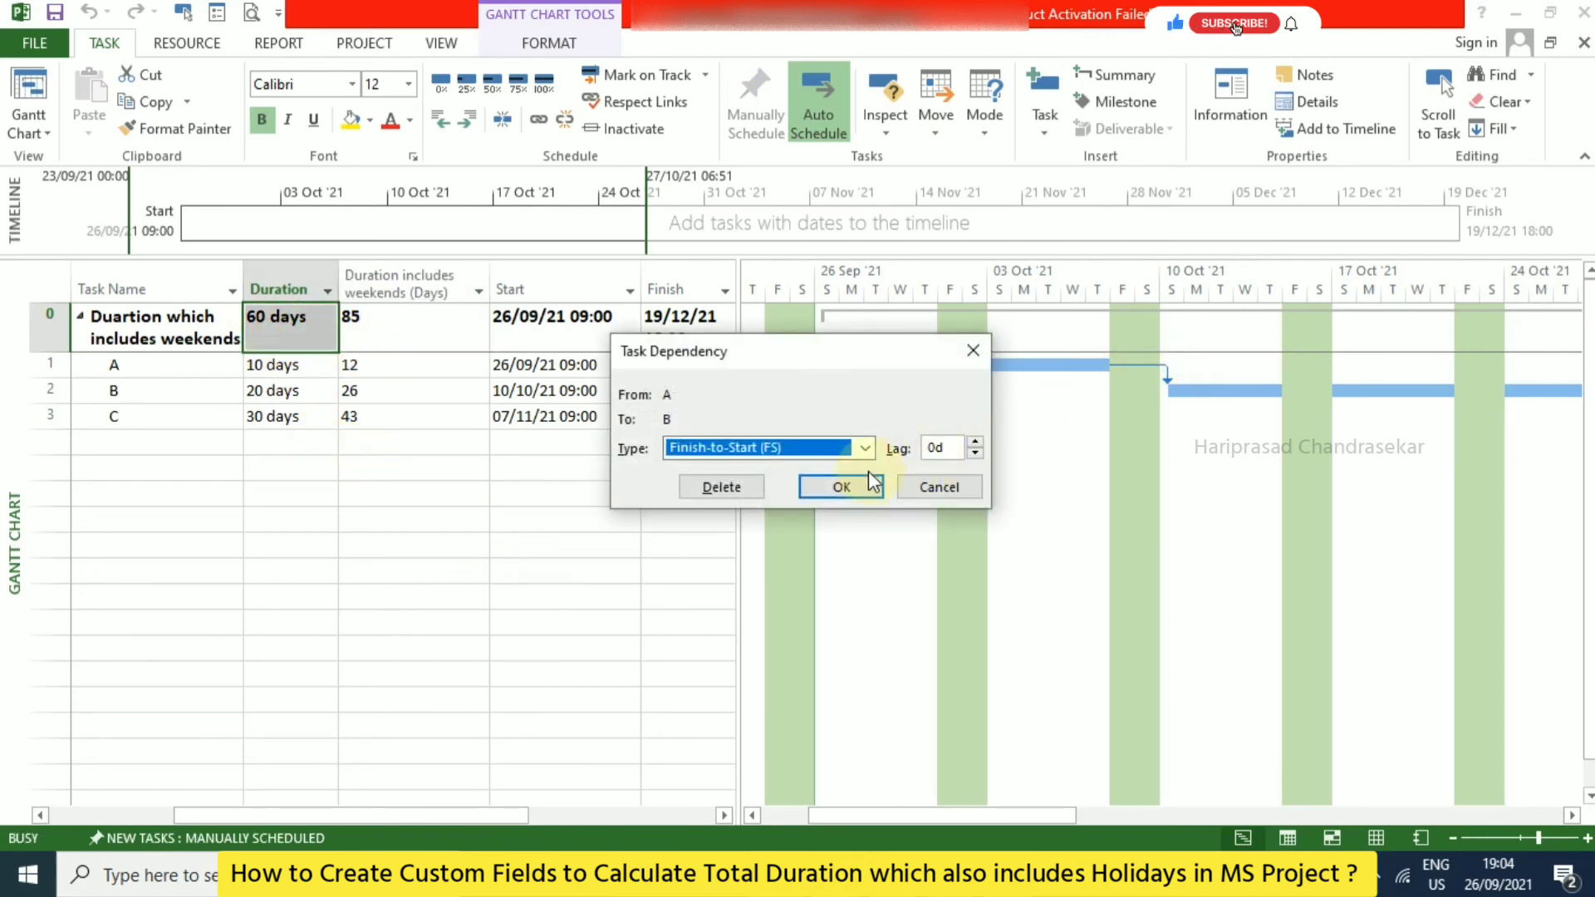
{"action": "double_click", "coordinate": [947, 447]}
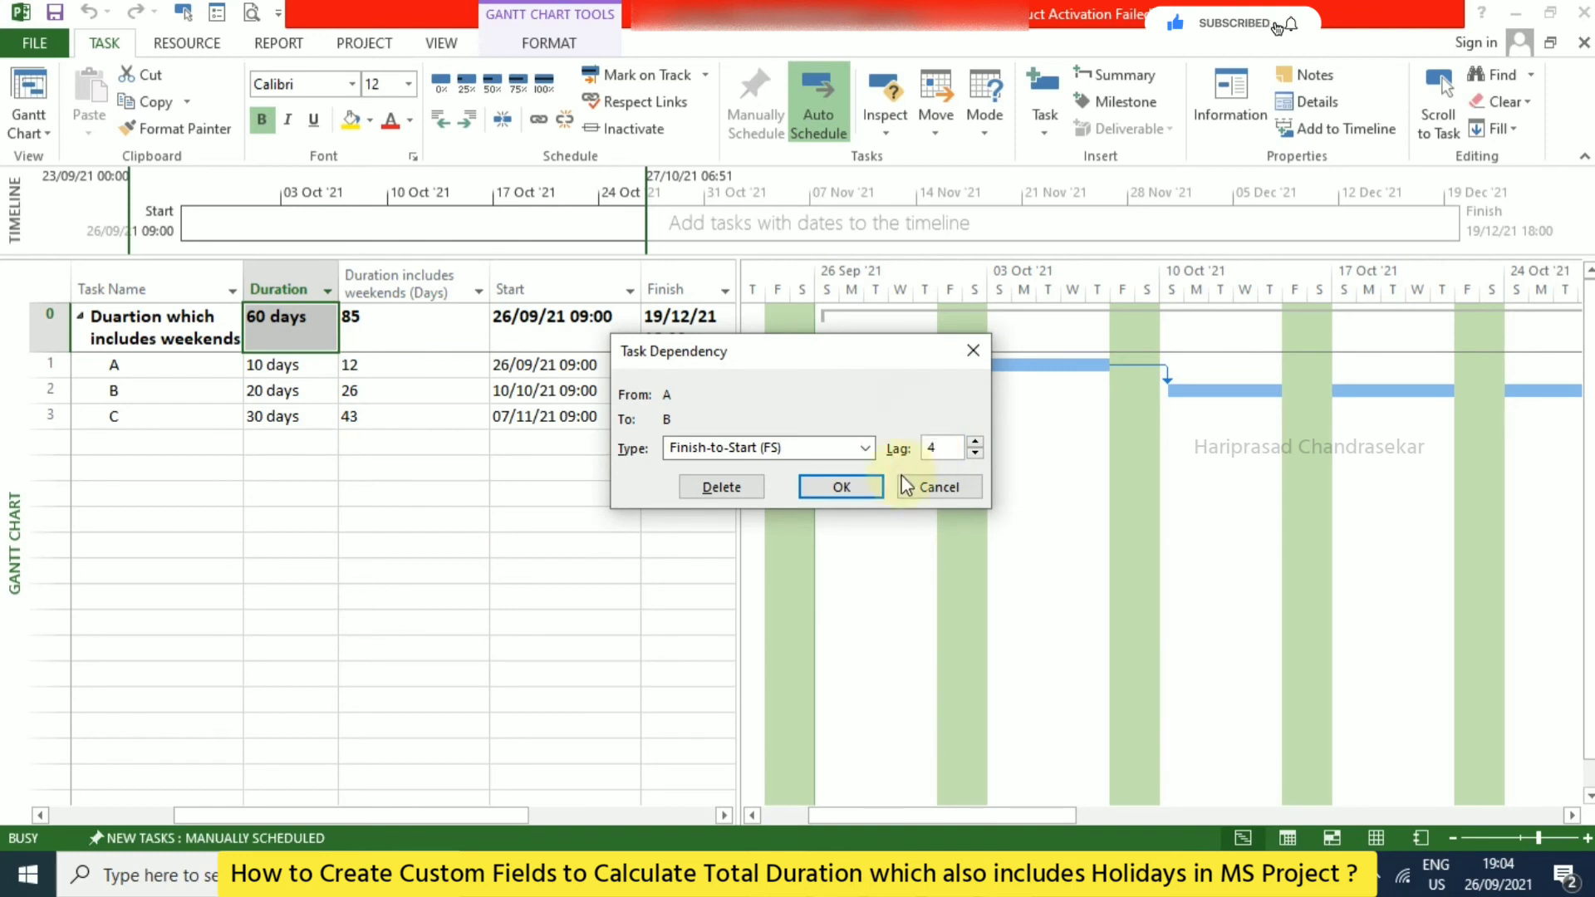
{"action": "left_click", "coordinate": [866, 489]}
{"action": "left_click", "coordinate": [428, 334]}
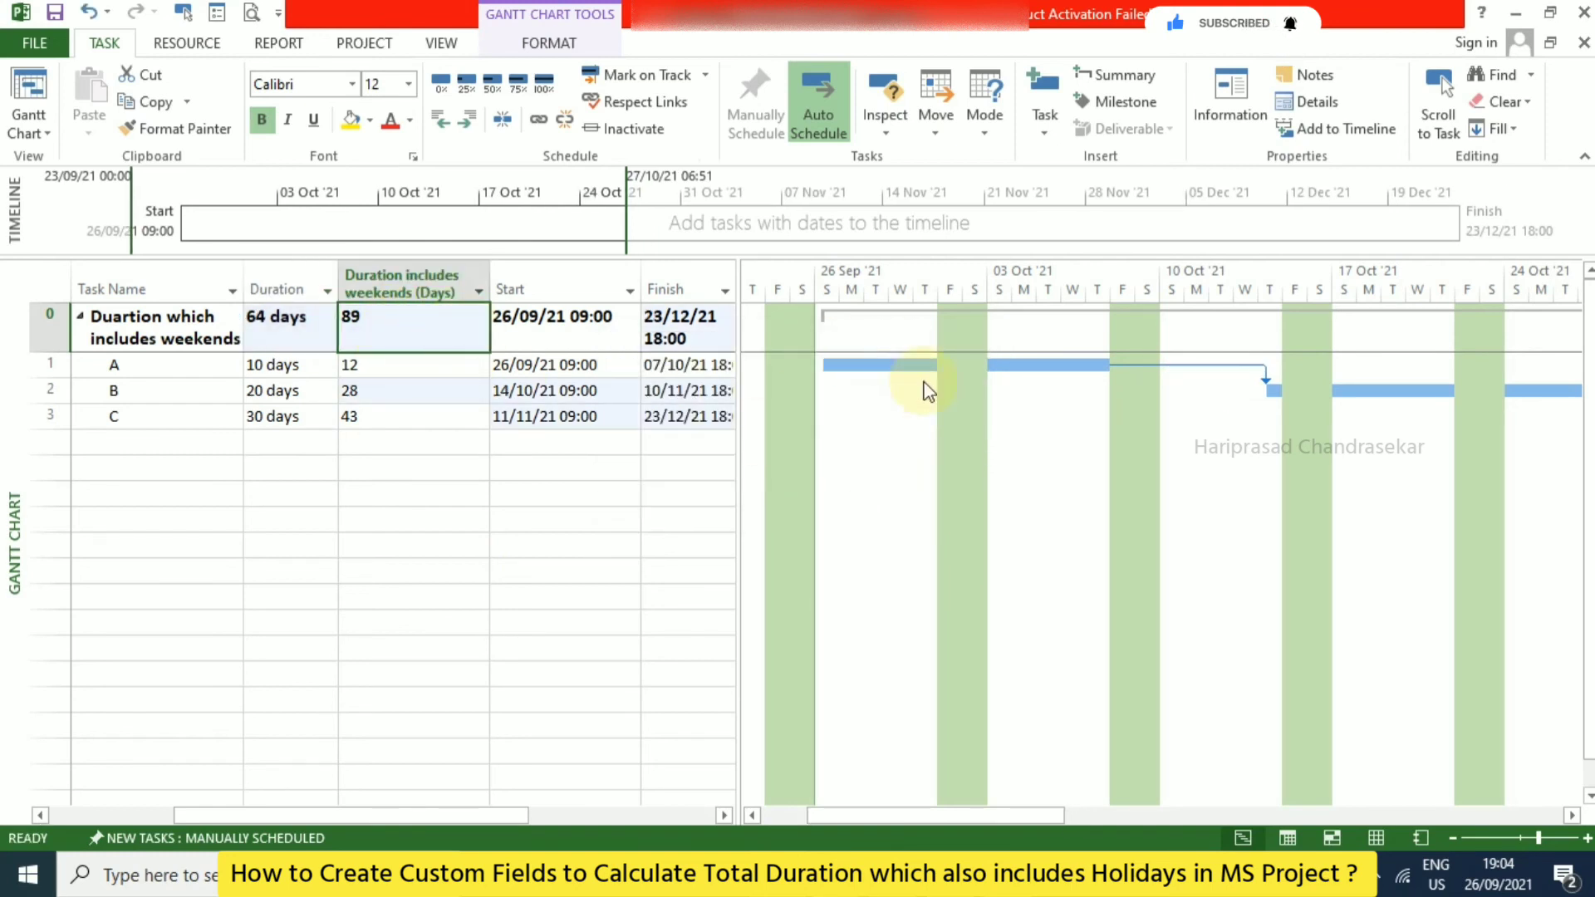
Change the A–B lag to 10 days, making the project 70 days, 99 with weekends.
{"action": "double_click", "coordinate": [1175, 367]}
{"action": "double_click", "coordinate": [943, 447]}
{"action": "type", "text": "10"}
{"action": "left_click", "coordinate": [842, 487]}
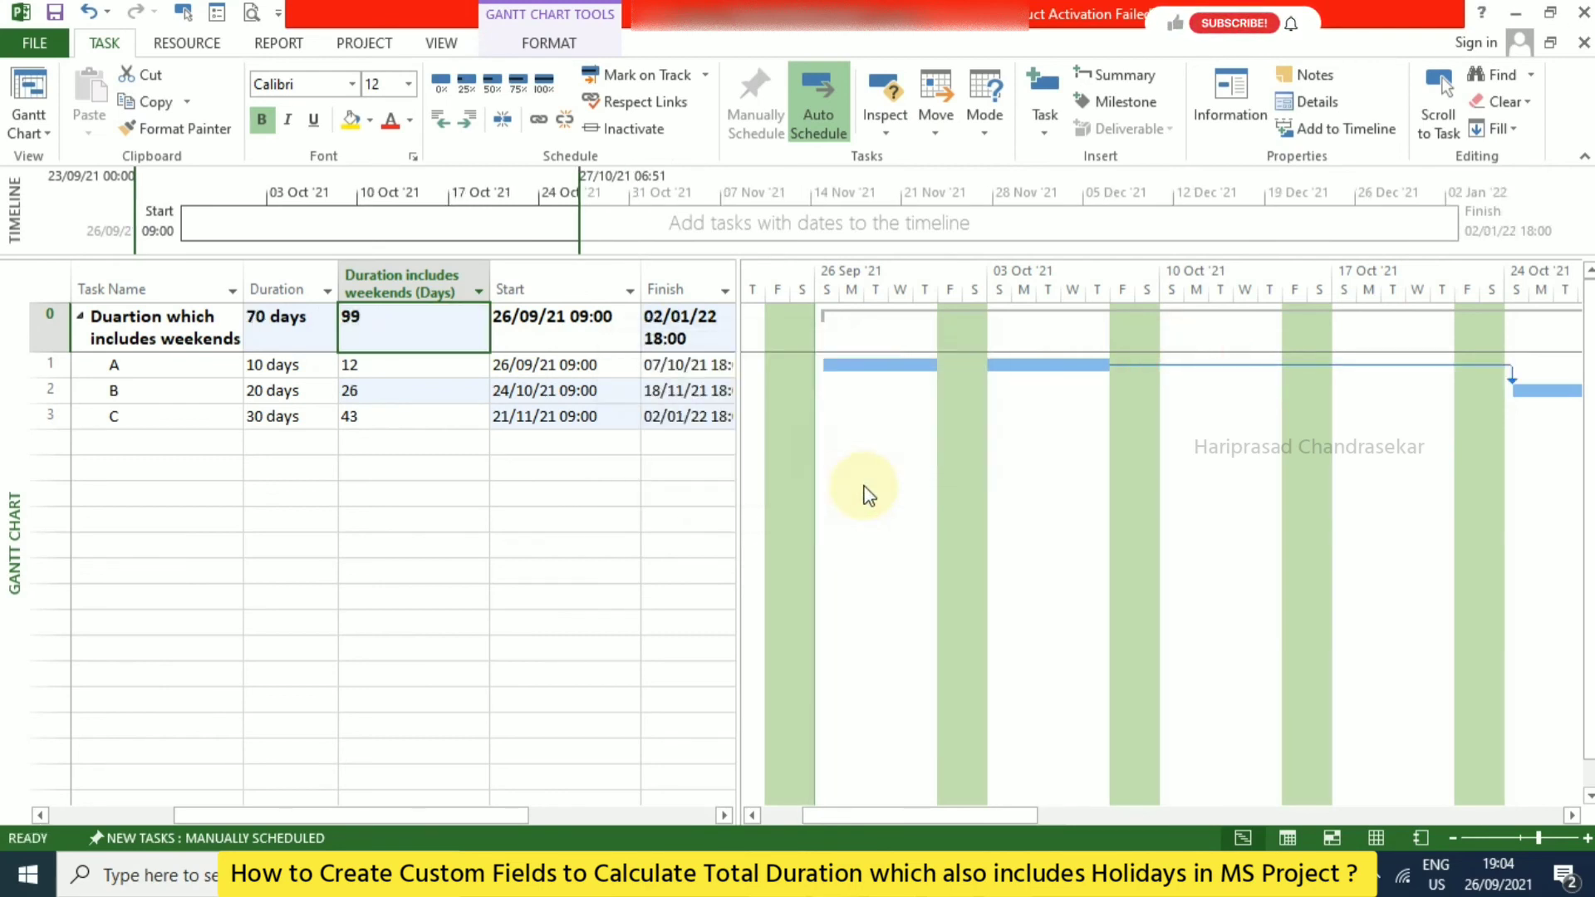